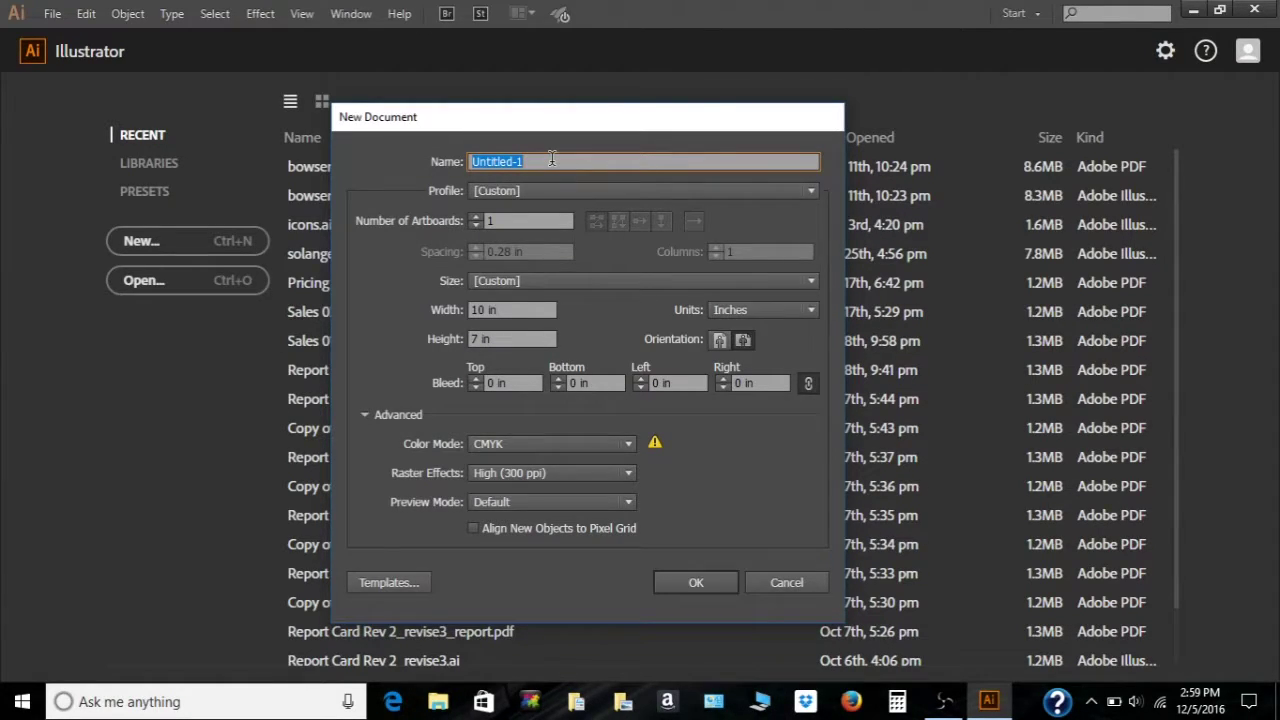
# - Create the 'winter feeling' document at 10 × 8 in with 0.125 in bleed in RGB
pyautogui.write('winterfeeling')
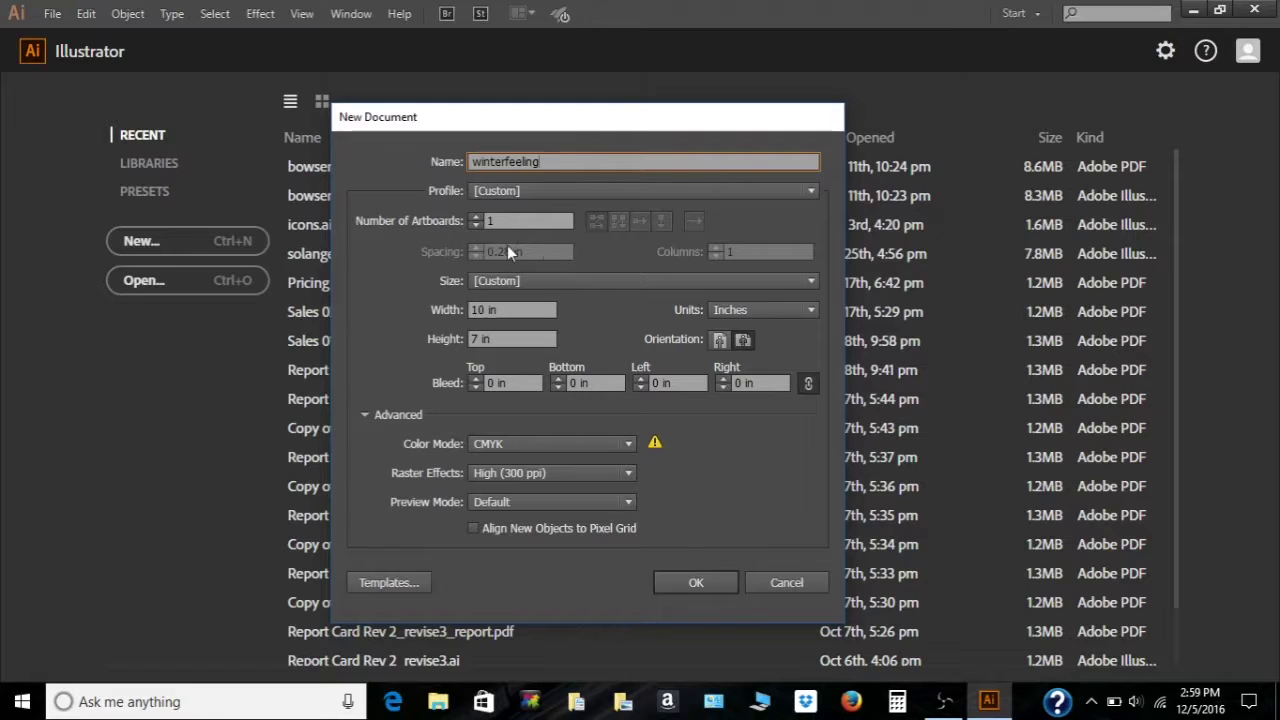
pyautogui.click(505, 162)
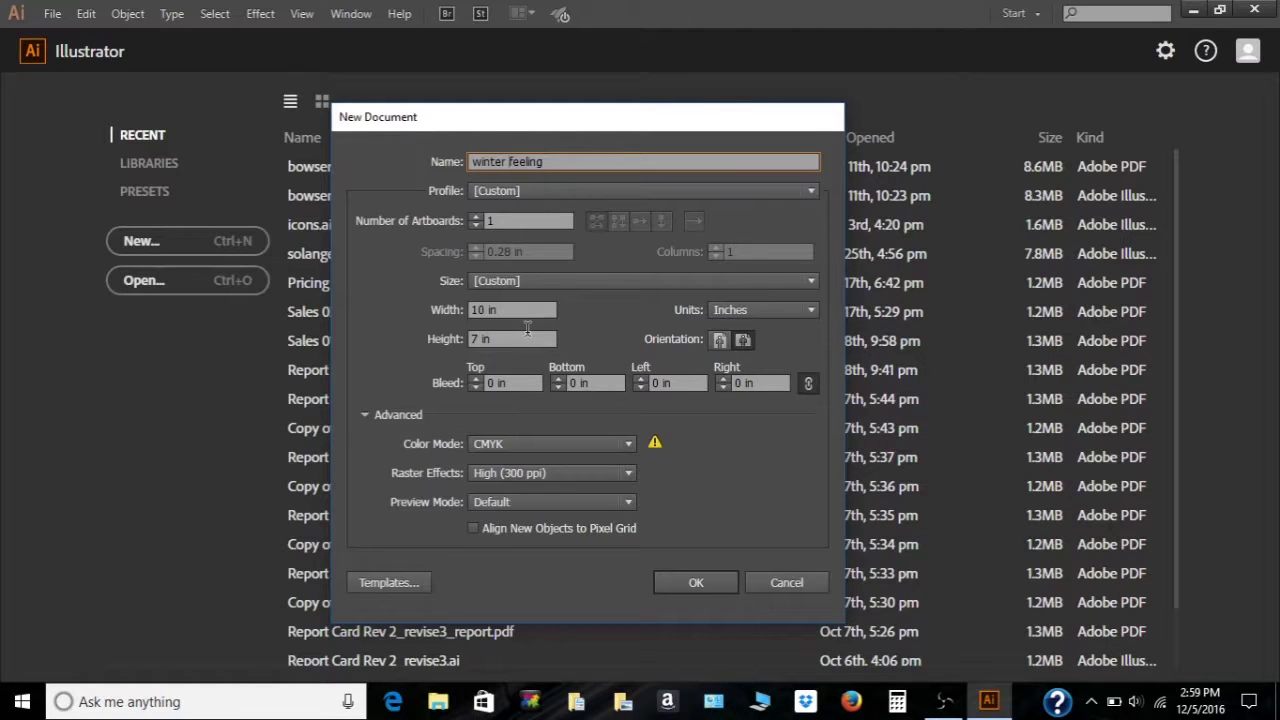
pyautogui.click(480, 337)
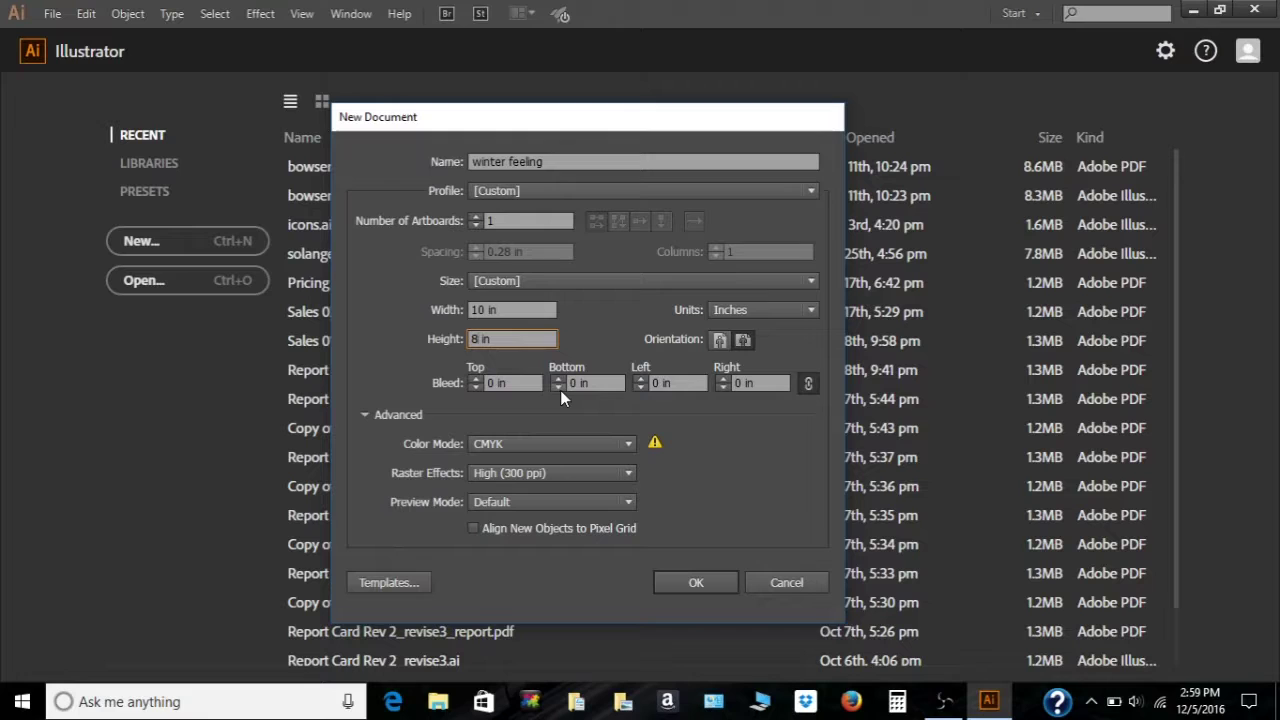
pyautogui.click(476, 383)
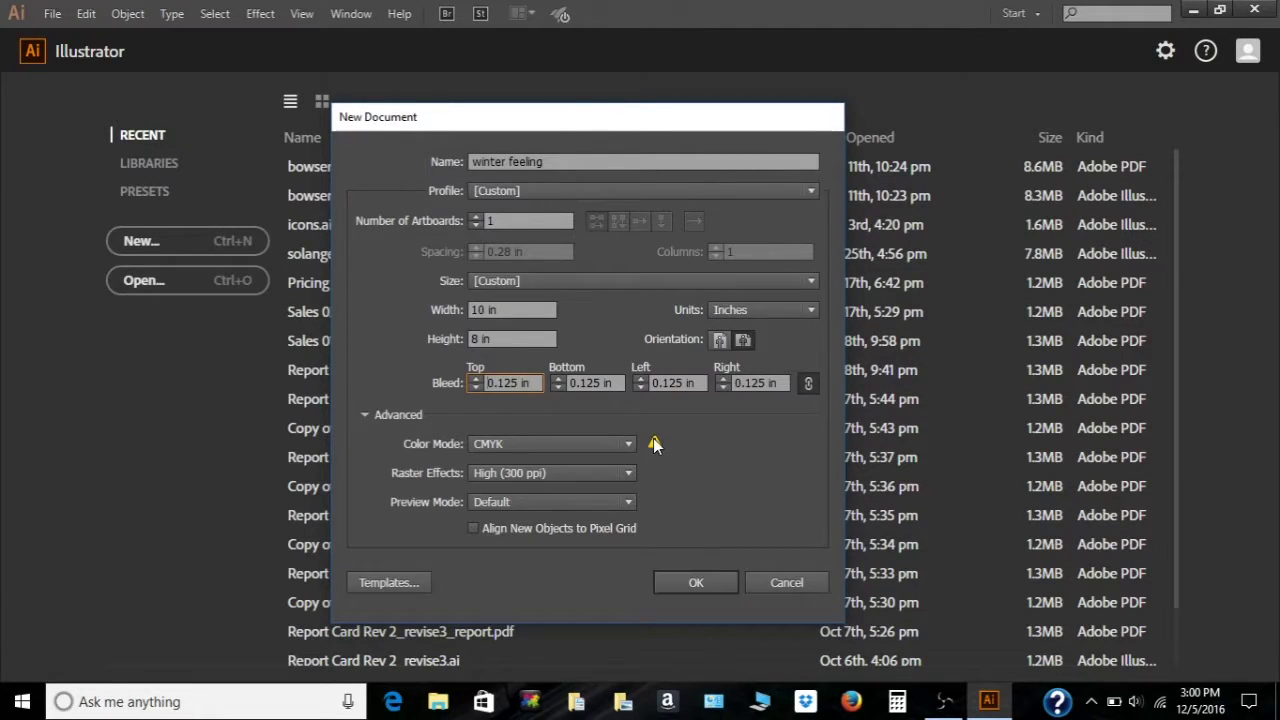
pyautogui.click(626, 444)
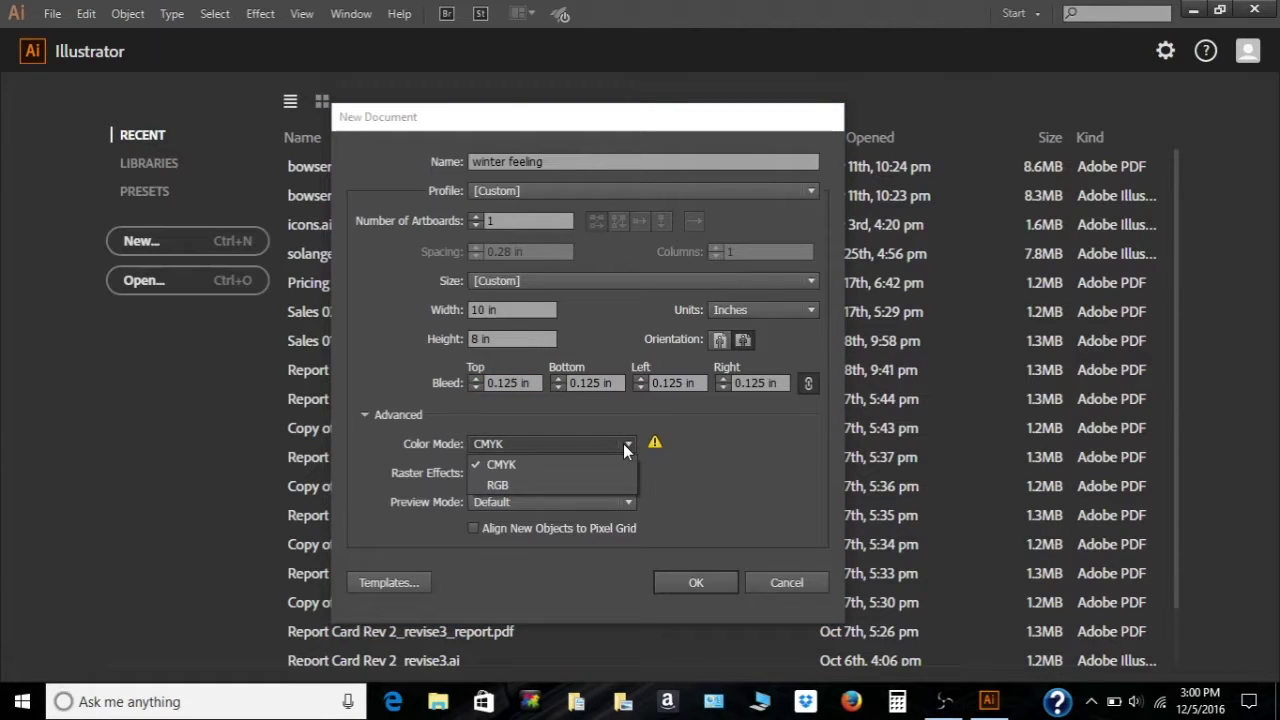
pyautogui.click(620, 484)
pyautogui.click(696, 583)
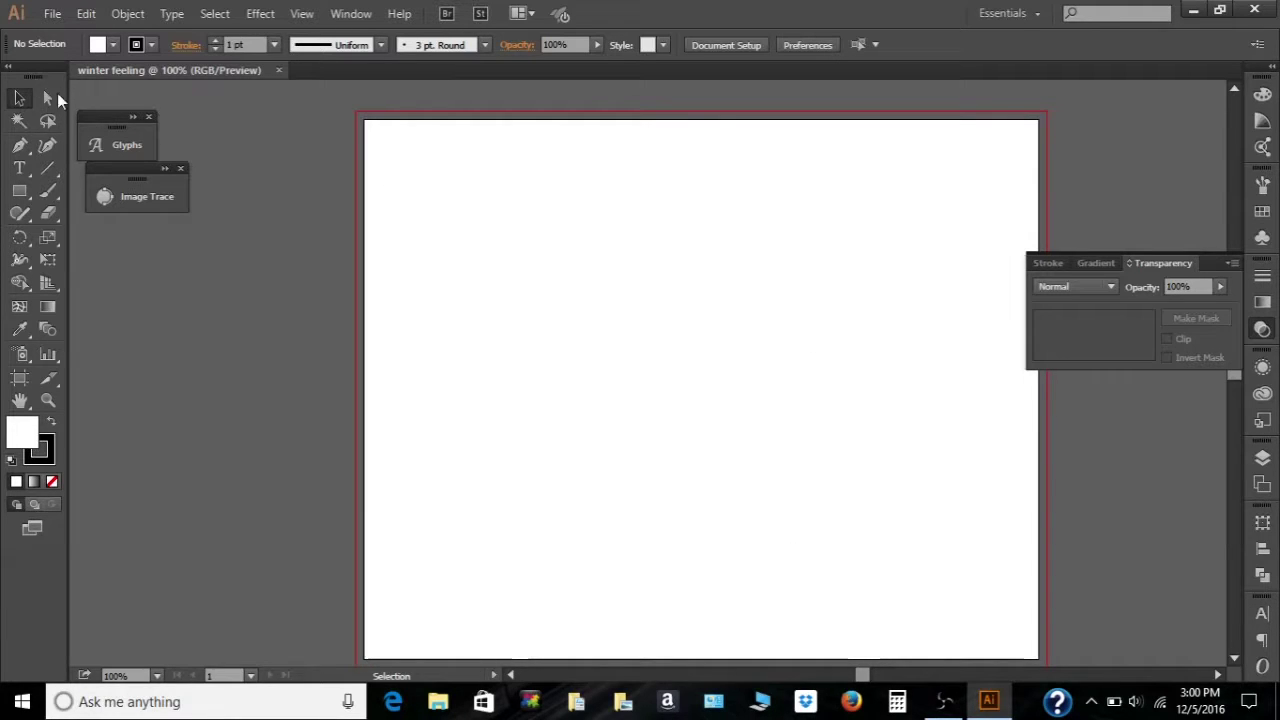
# - Set the artboard's width to 8 in and height to 10 in
pyautogui.click(52, 14)
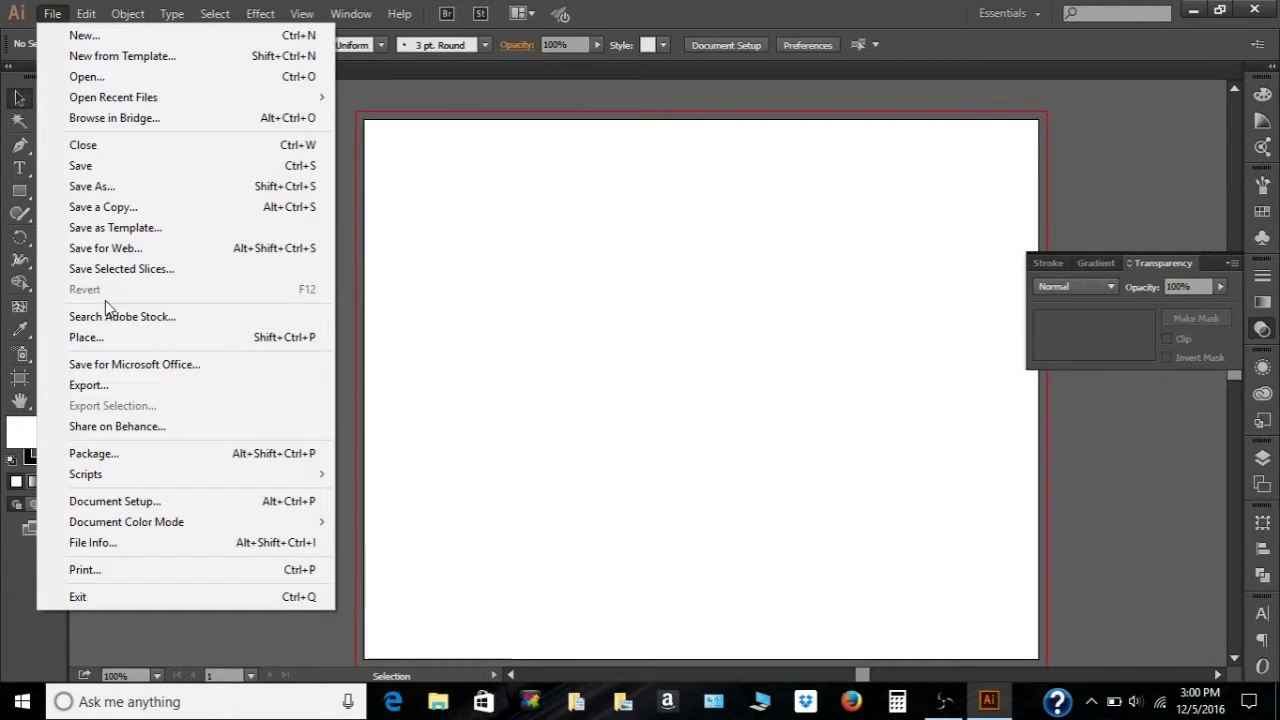
pyautogui.click(800, 430)
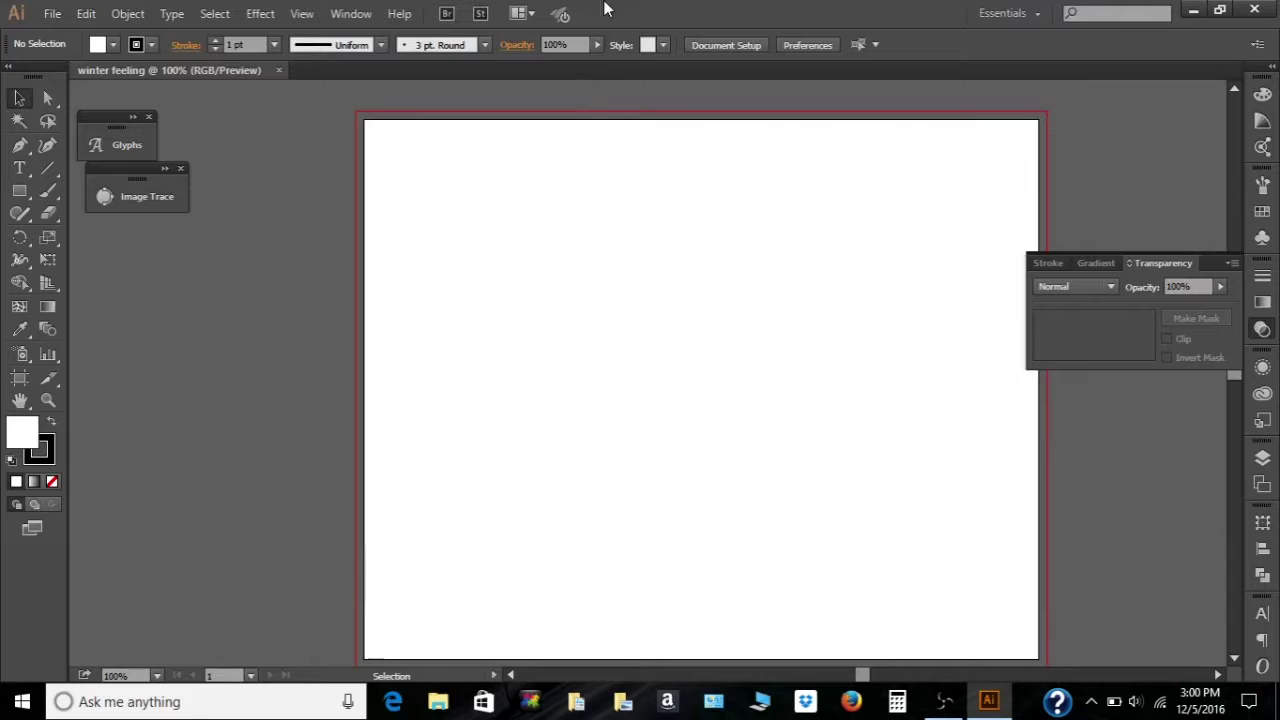
pyautogui.click(756, 46)
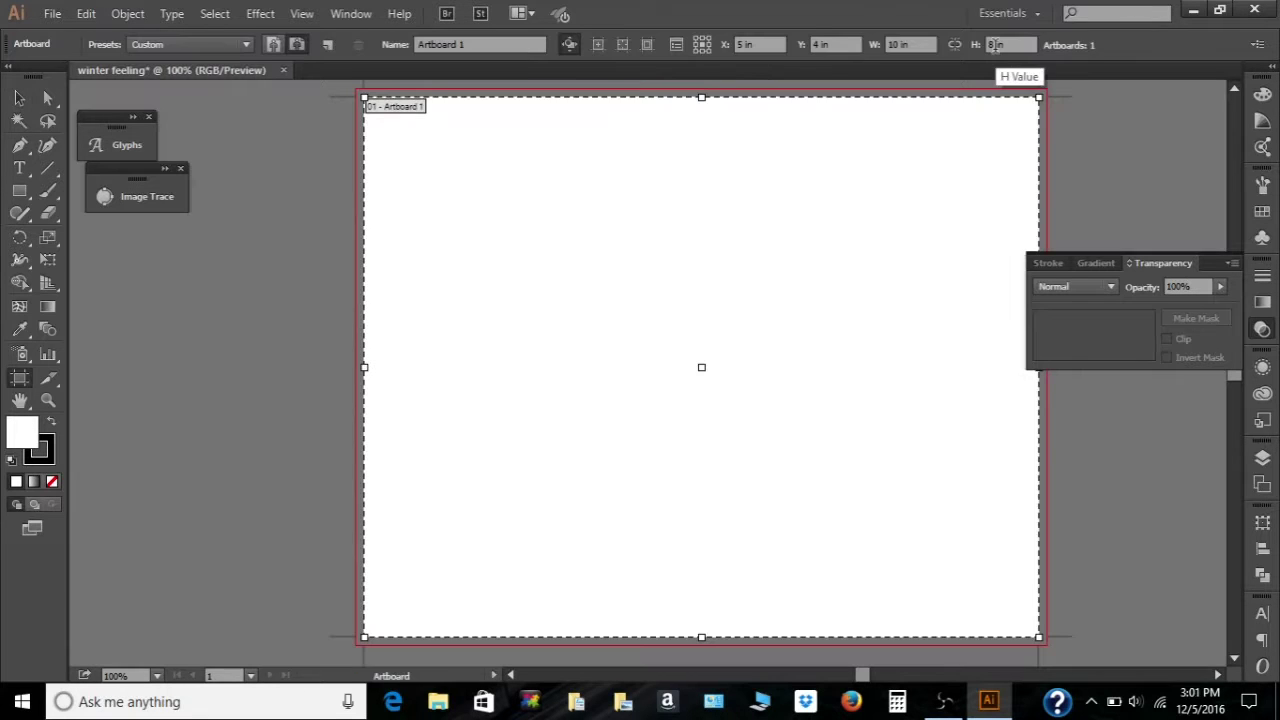
pyautogui.click(893, 44)
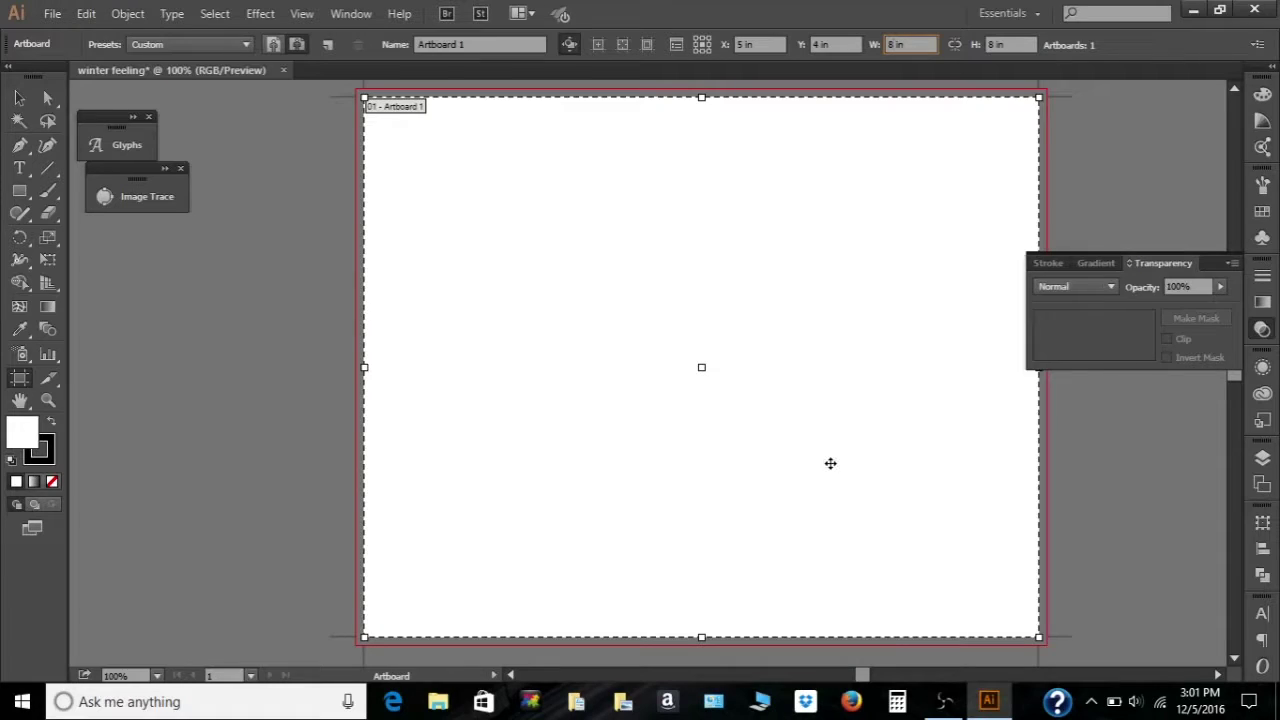
pyautogui.scroll(-1, 1027, 175)
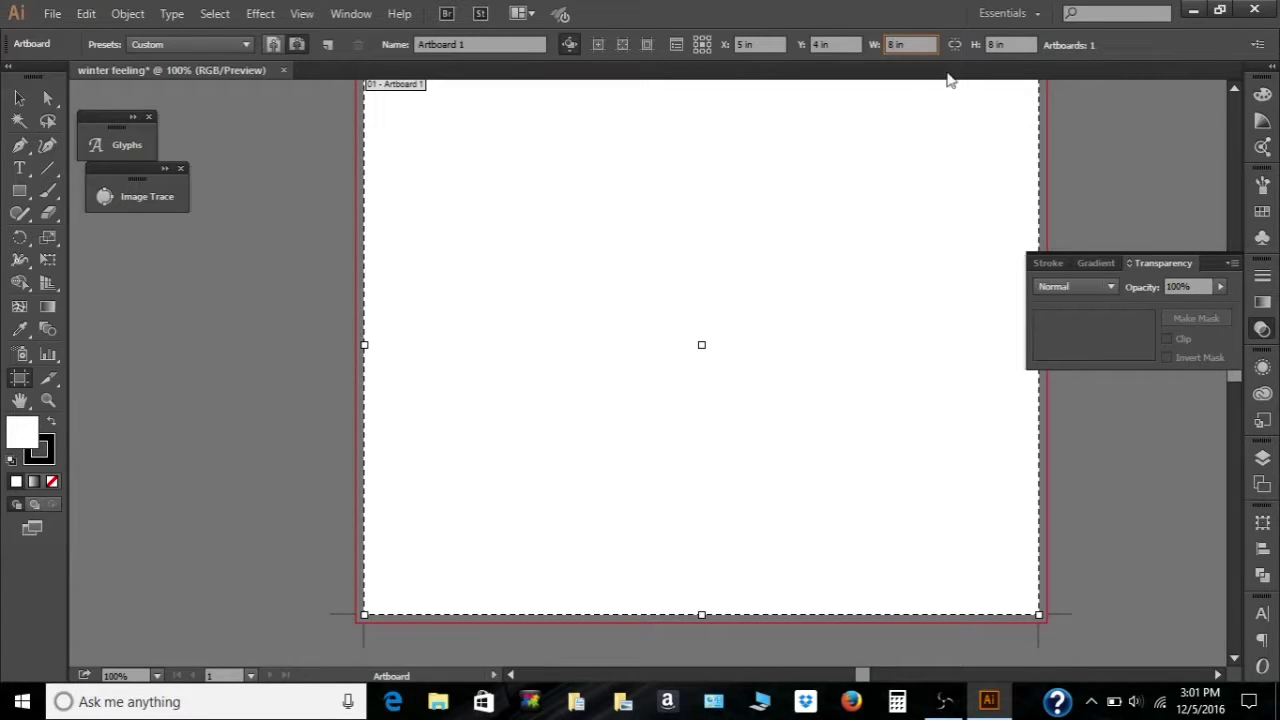
pyautogui.click(997, 46)
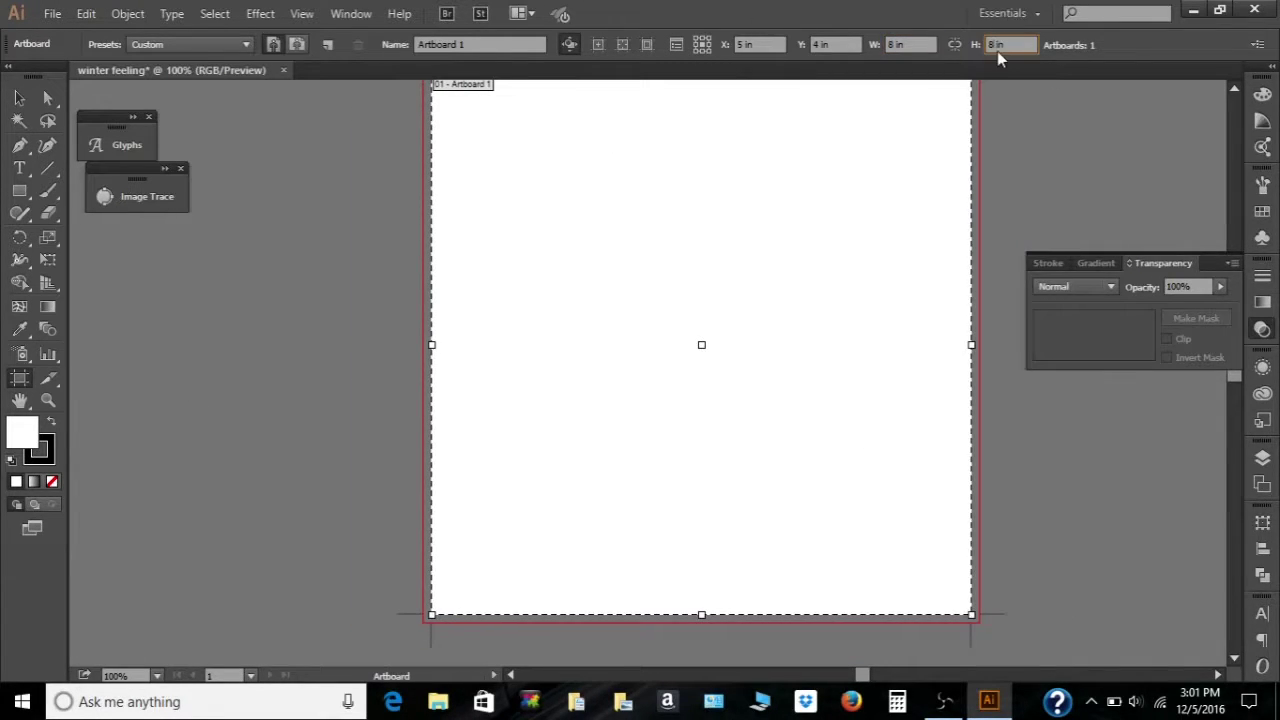
pyautogui.write('10')
pyautogui.press('Return')
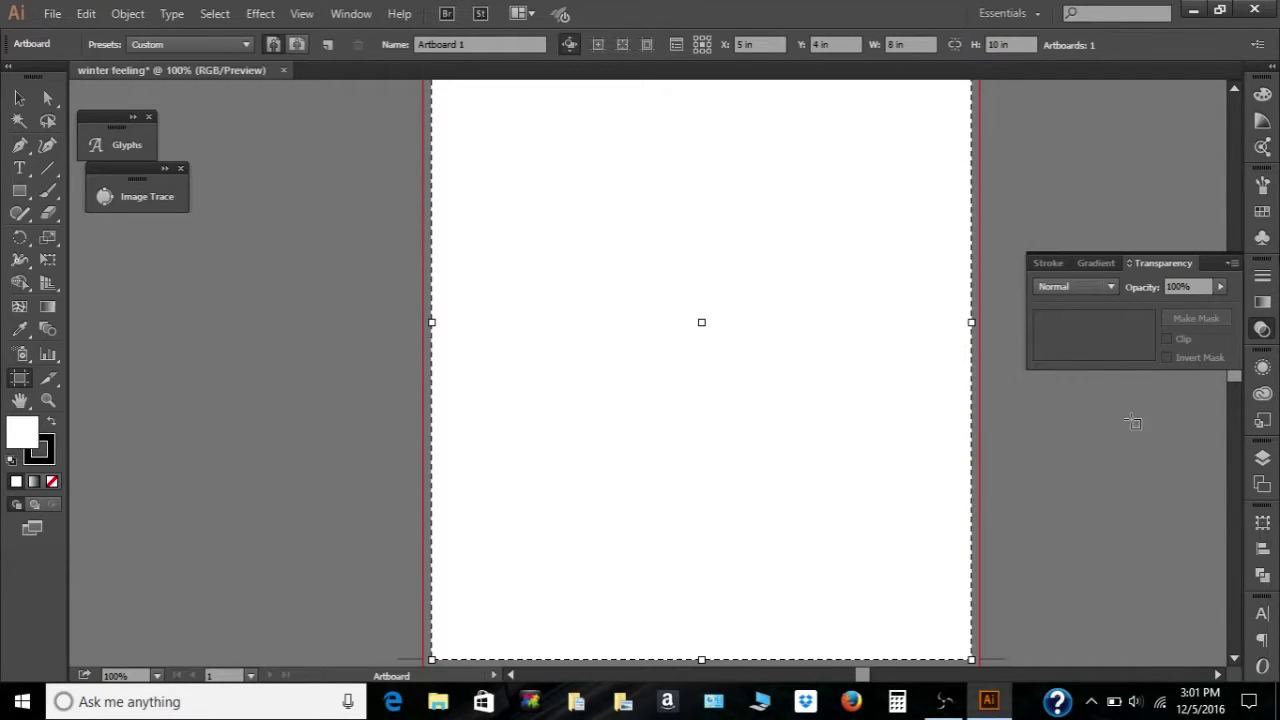
# - Fit the whole portrait artboard in the window
pyautogui.click(1235, 90)
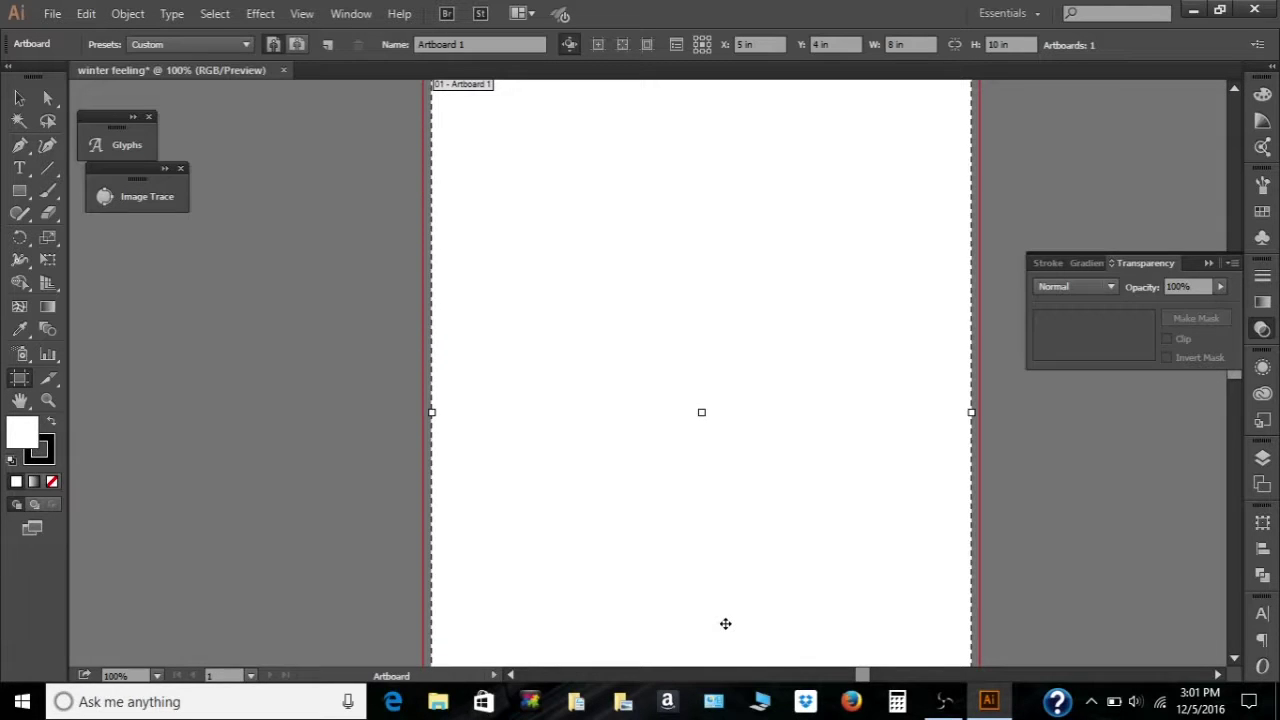
pyautogui.press('Escape')
pyautogui.hotkey('ctrl', '0')
pyautogui.click(52, 13)
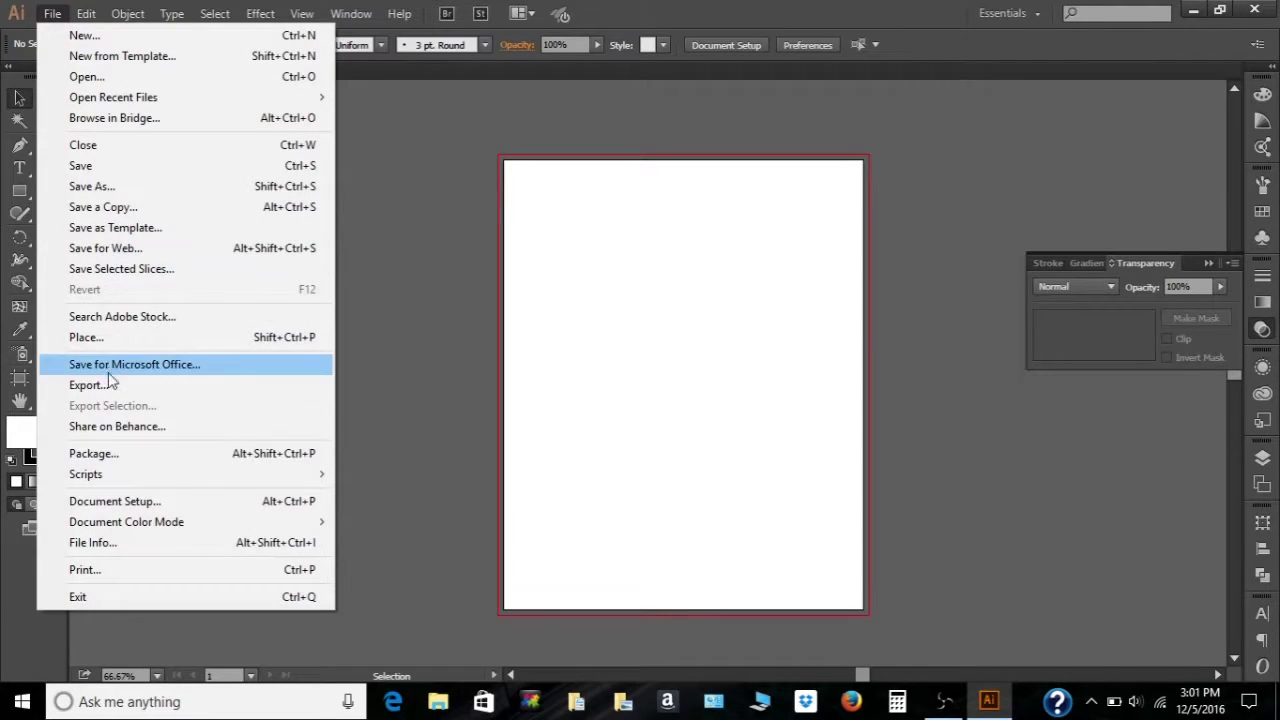
# - Place winterfeeling.jpg from Downloads at the artboard's top-left corner
pyautogui.click(134, 340)
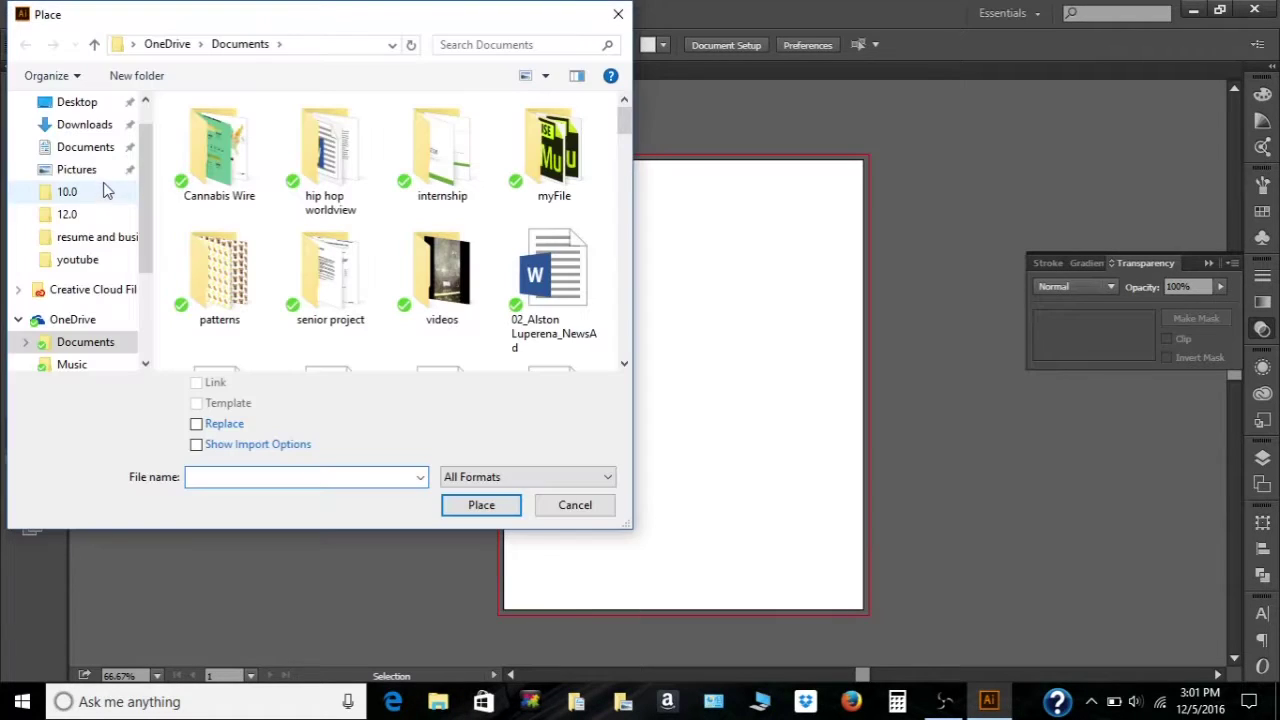
pyautogui.click(88, 128)
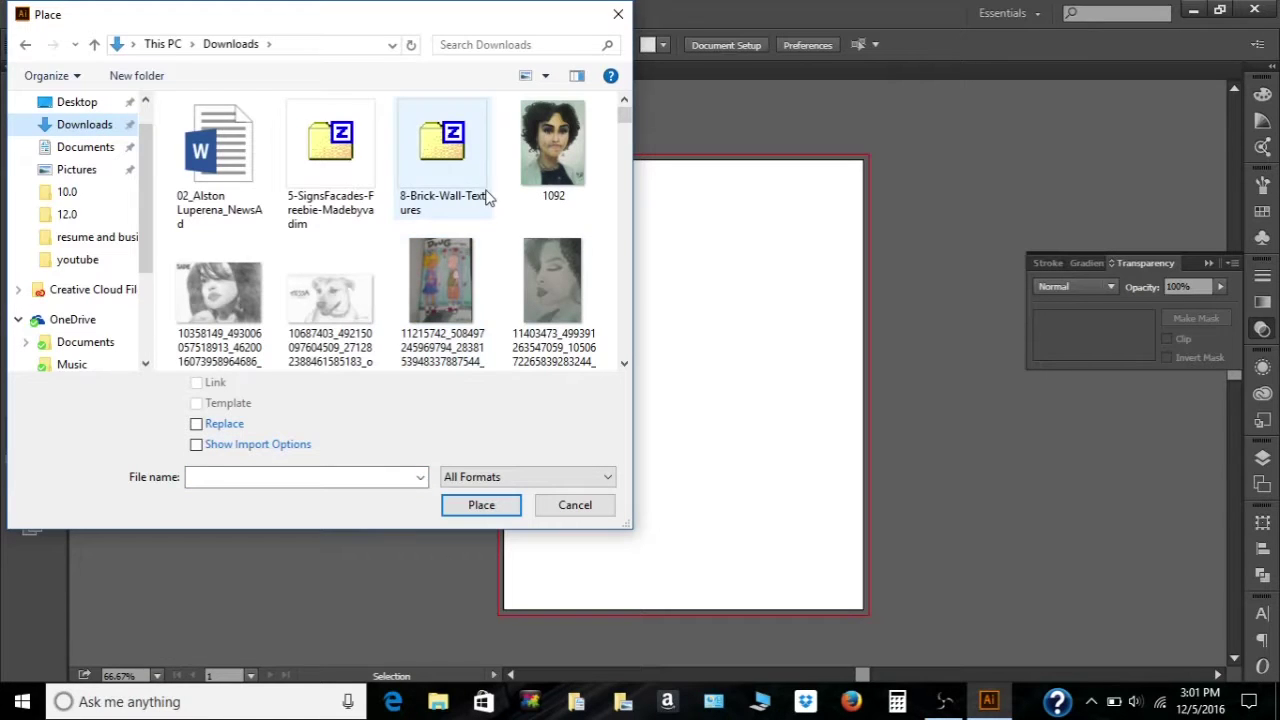
pyautogui.click(335, 479)
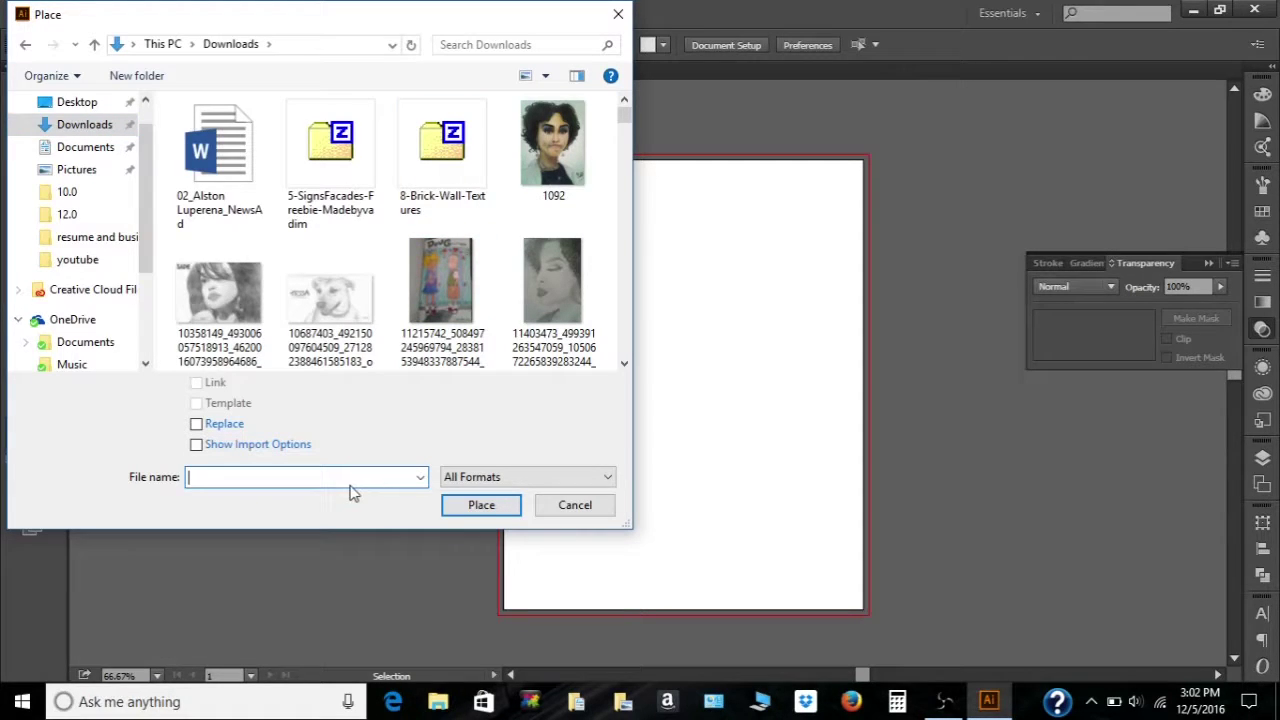
pyautogui.write('winte')
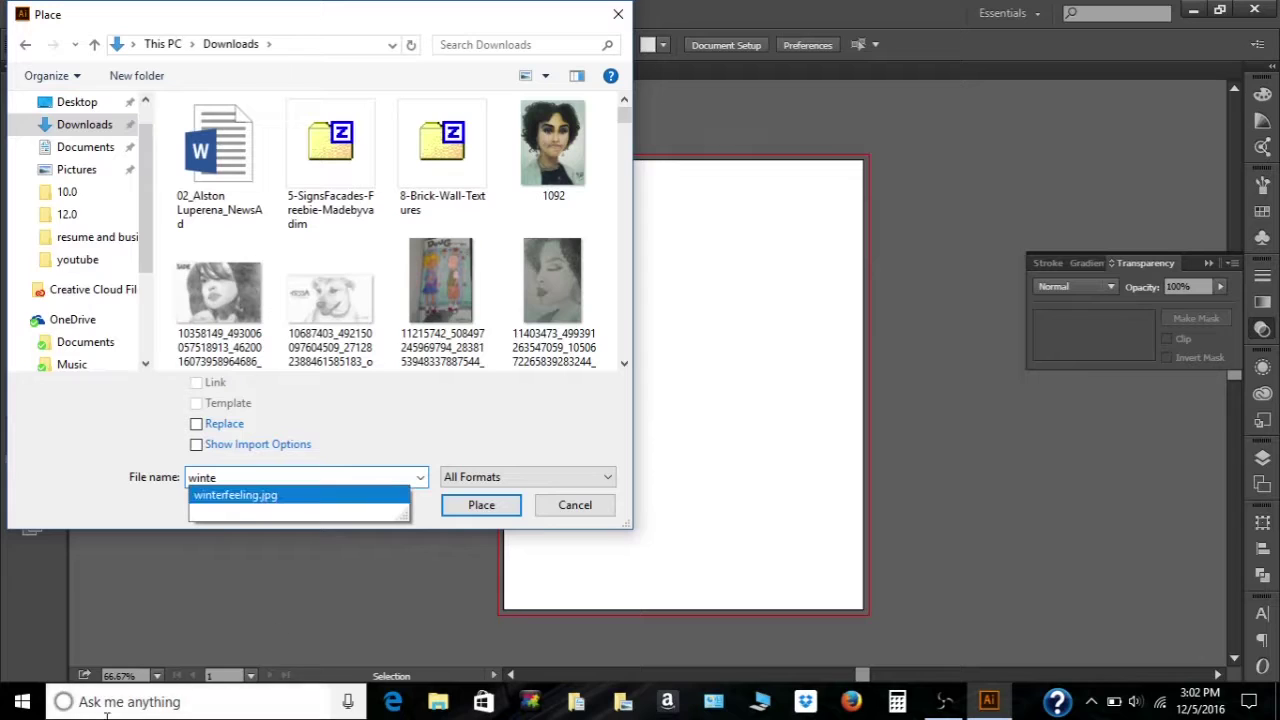
pyautogui.click(324, 494)
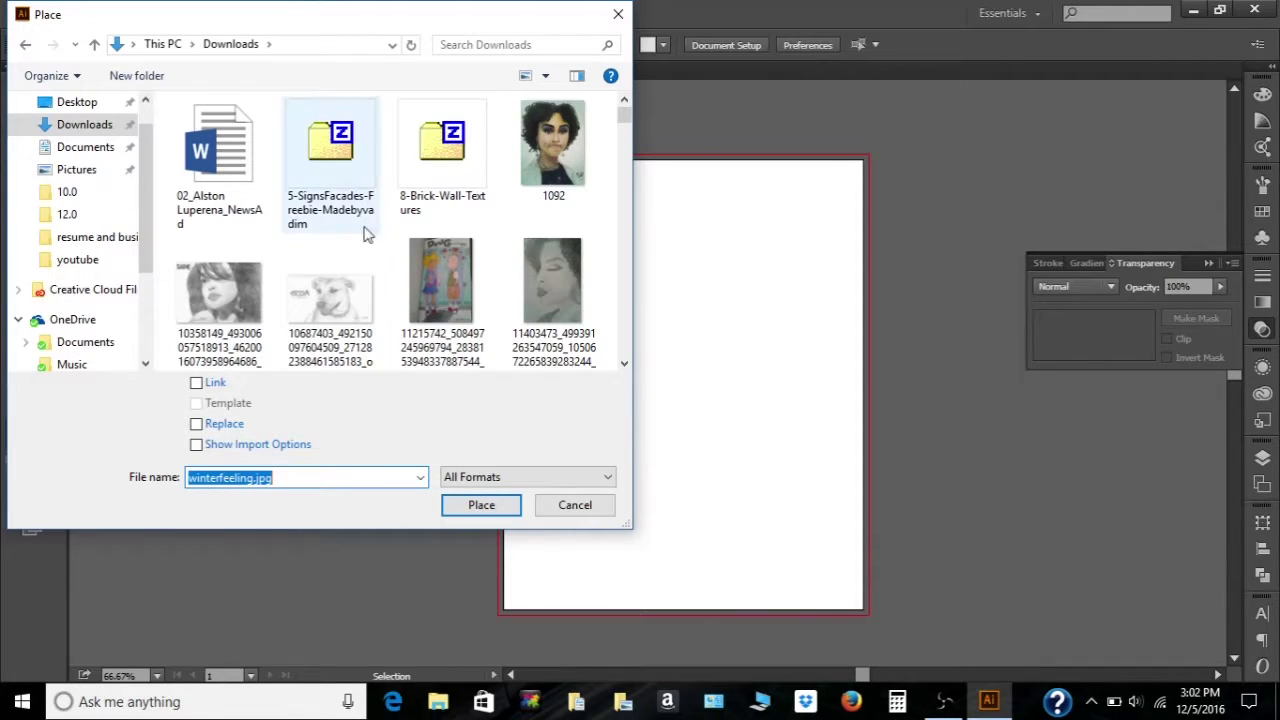
pyautogui.click(484, 511)
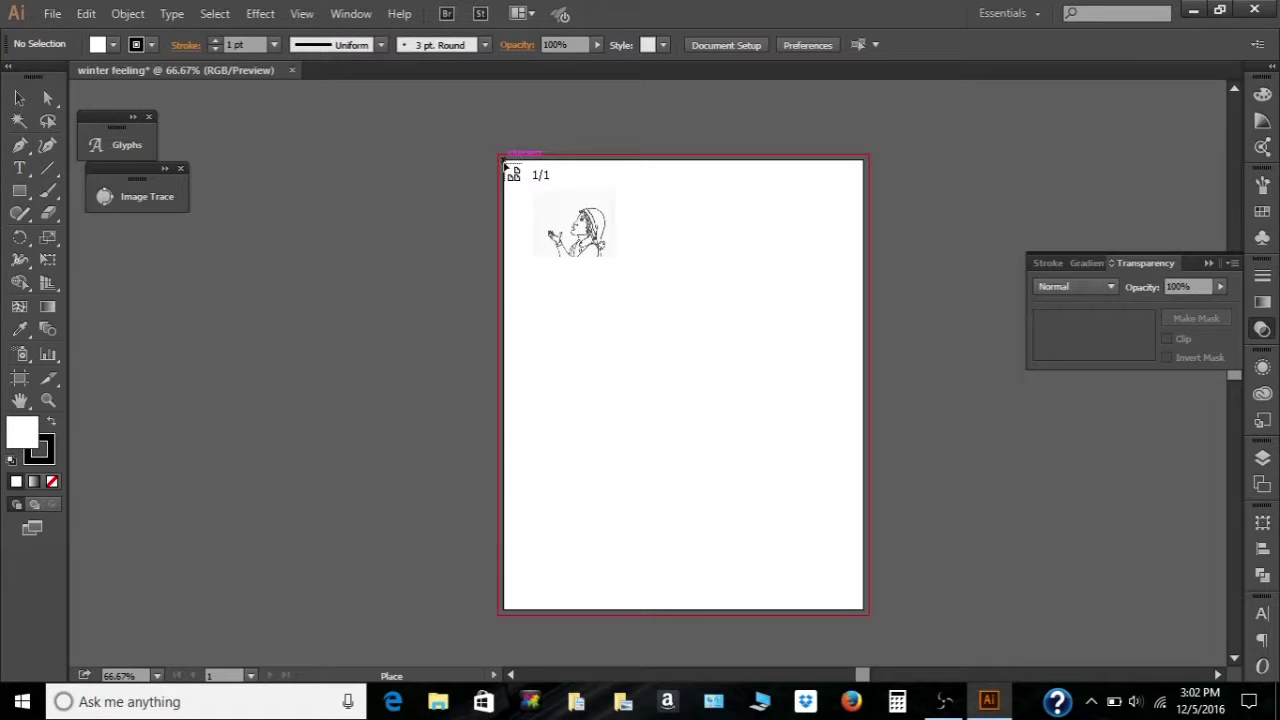
pyautogui.click(503, 161)
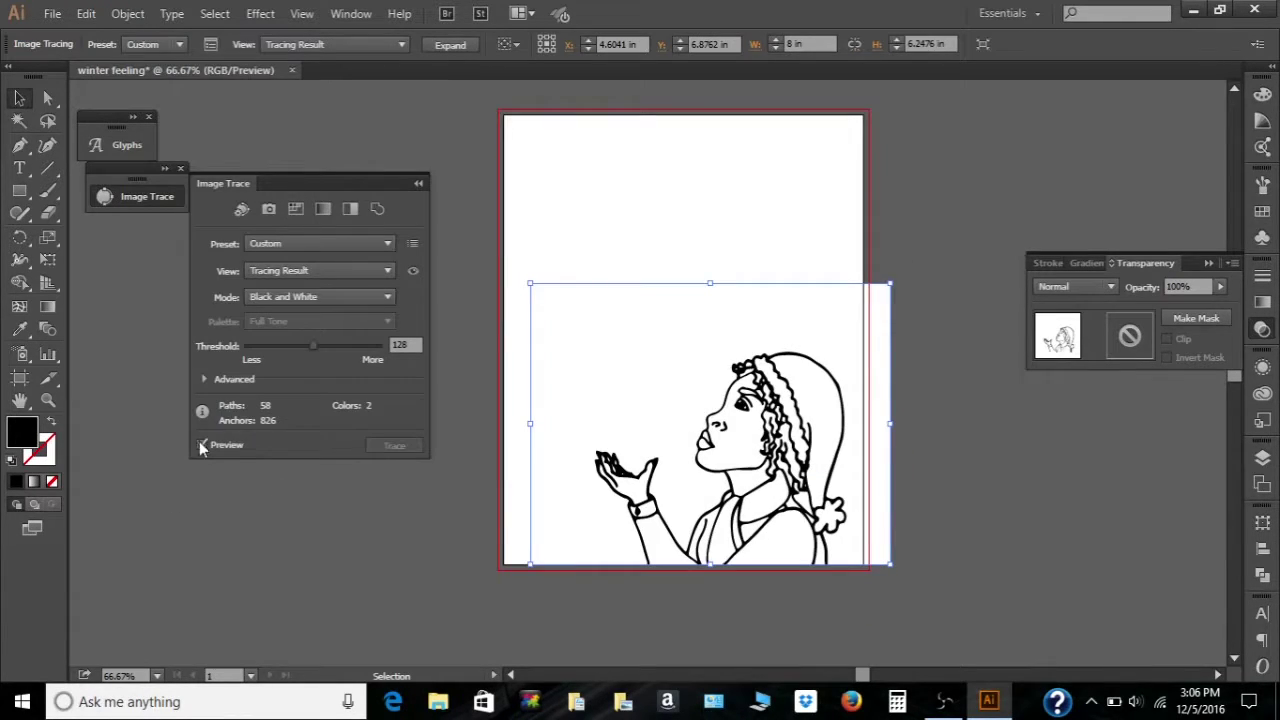
# - Trace the sketch in Black and White mode, expand it, then select the white background shape
pyautogui.click(202, 445)
pyautogui.scroll(1, 480, 225)
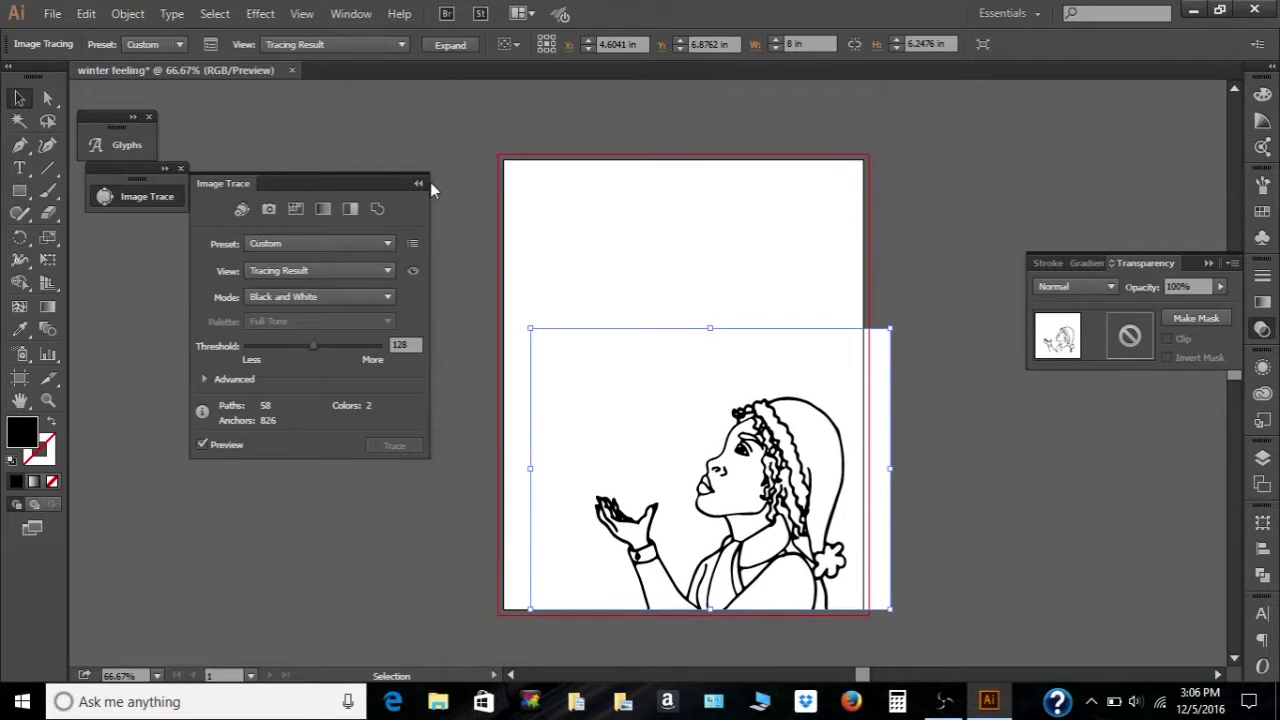
pyautogui.click(440, 47)
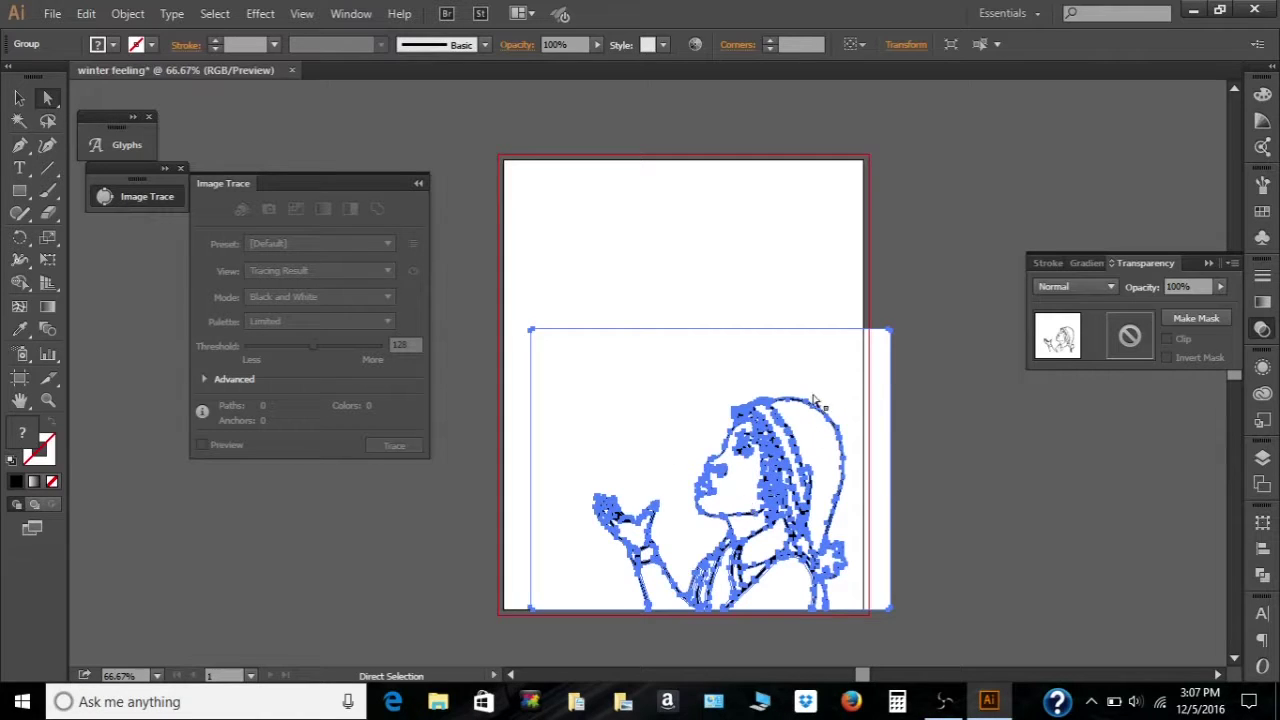
pyautogui.click(670, 284)
pyautogui.click(678, 347)
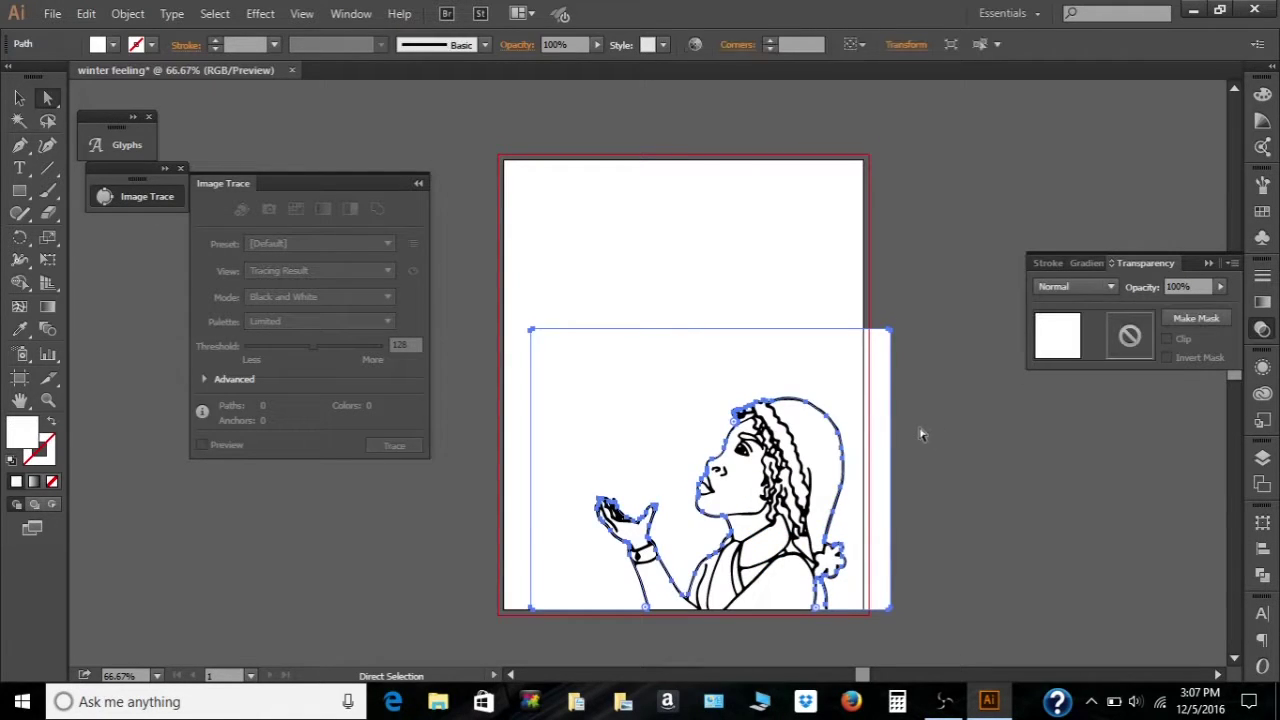
# - Replace the white shape with an artboard-sized rectangle on Layer 2, moved below Layer 1
pyautogui.press('Delete')
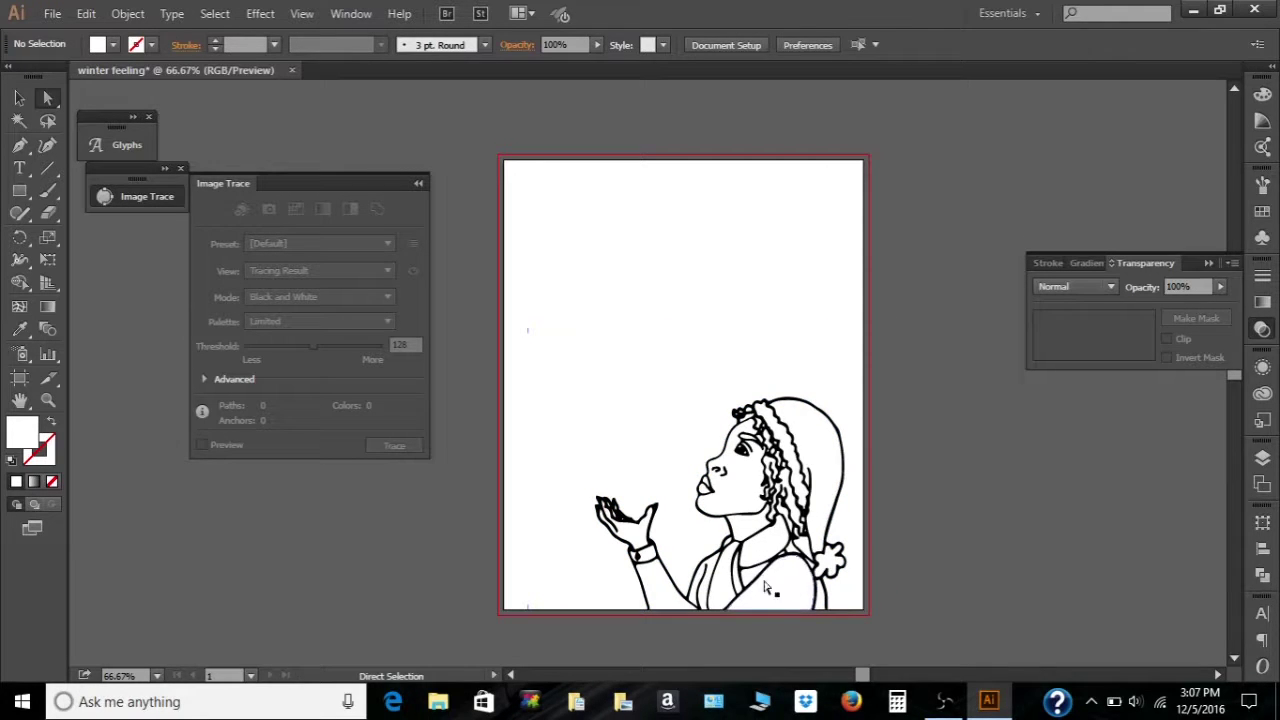
pyautogui.press('m')
pyautogui.press('F7')
pyautogui.scroll(-2, 703, 600)
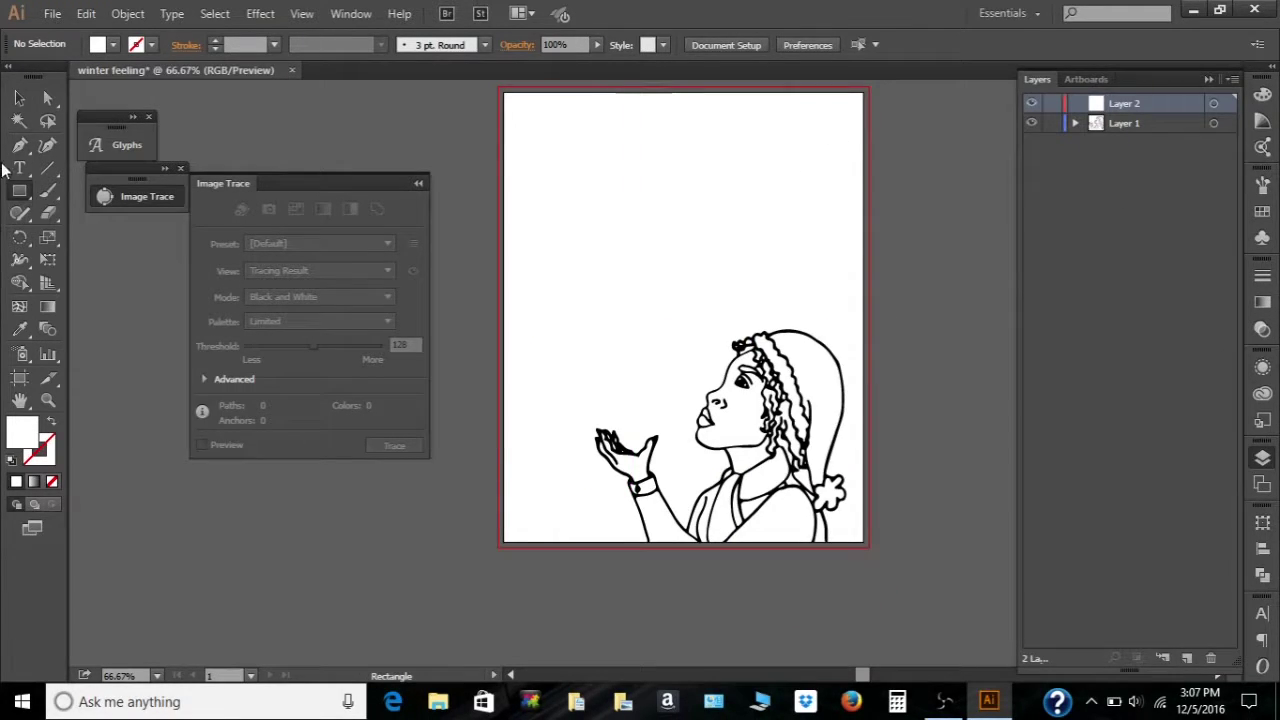
pyautogui.scroll(1, 476, 122)
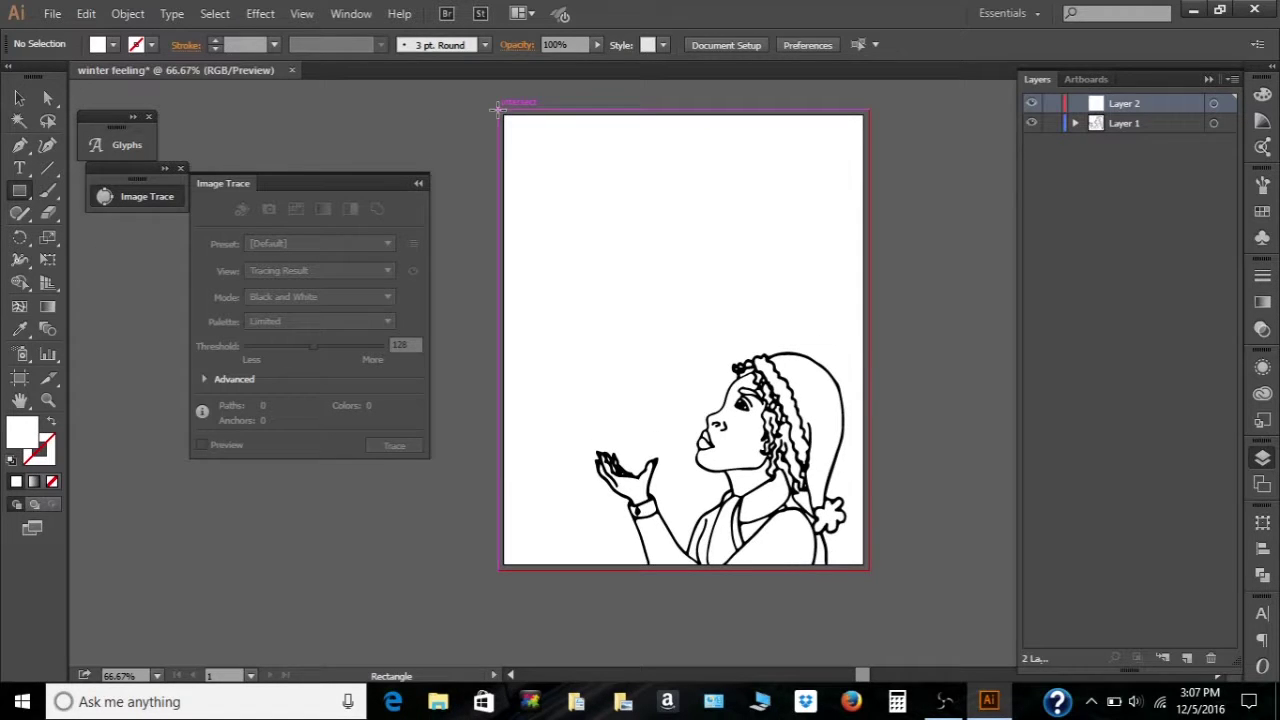
pyautogui.moveTo(497, 108)
pyautogui.mouseDown()
pyautogui.moveTo(750, 322)
pyautogui.moveTo(818, 621)
pyautogui.moveTo(862, 493)
pyautogui.moveTo(870, 574)
pyautogui.mouseUp()
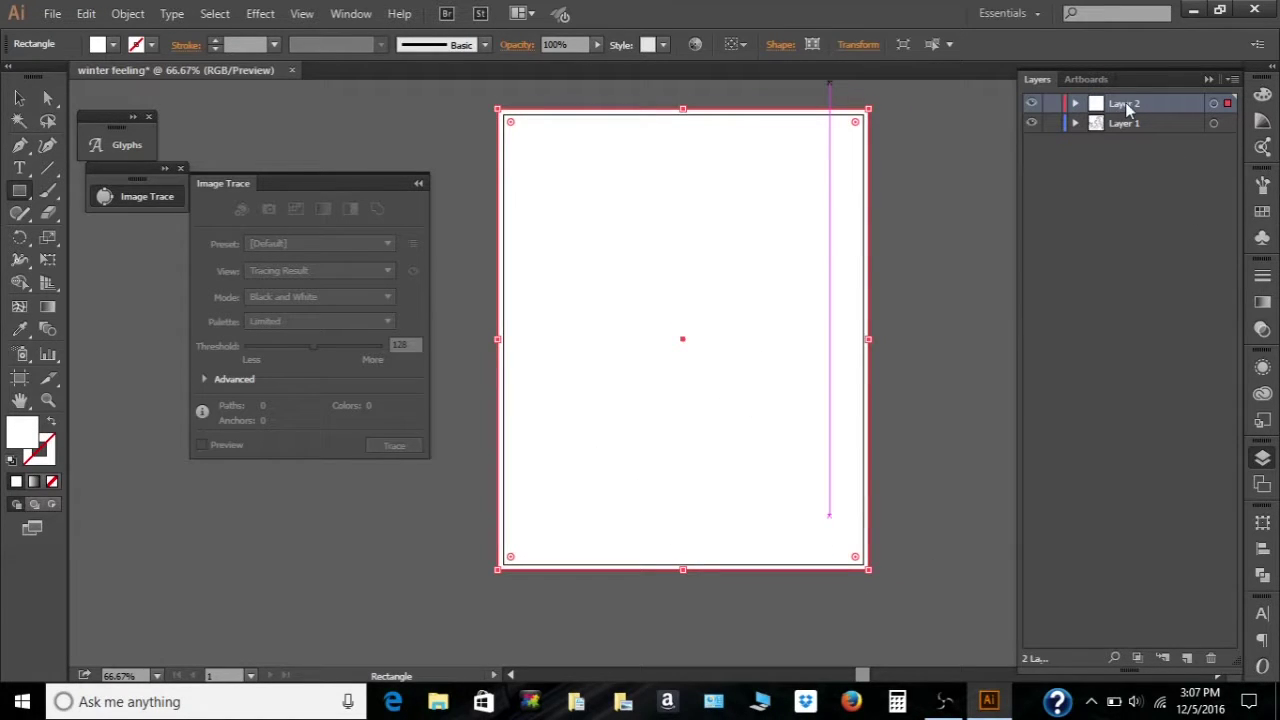
pyautogui.moveTo(1125, 102); pyautogui.dragTo(1123, 132)
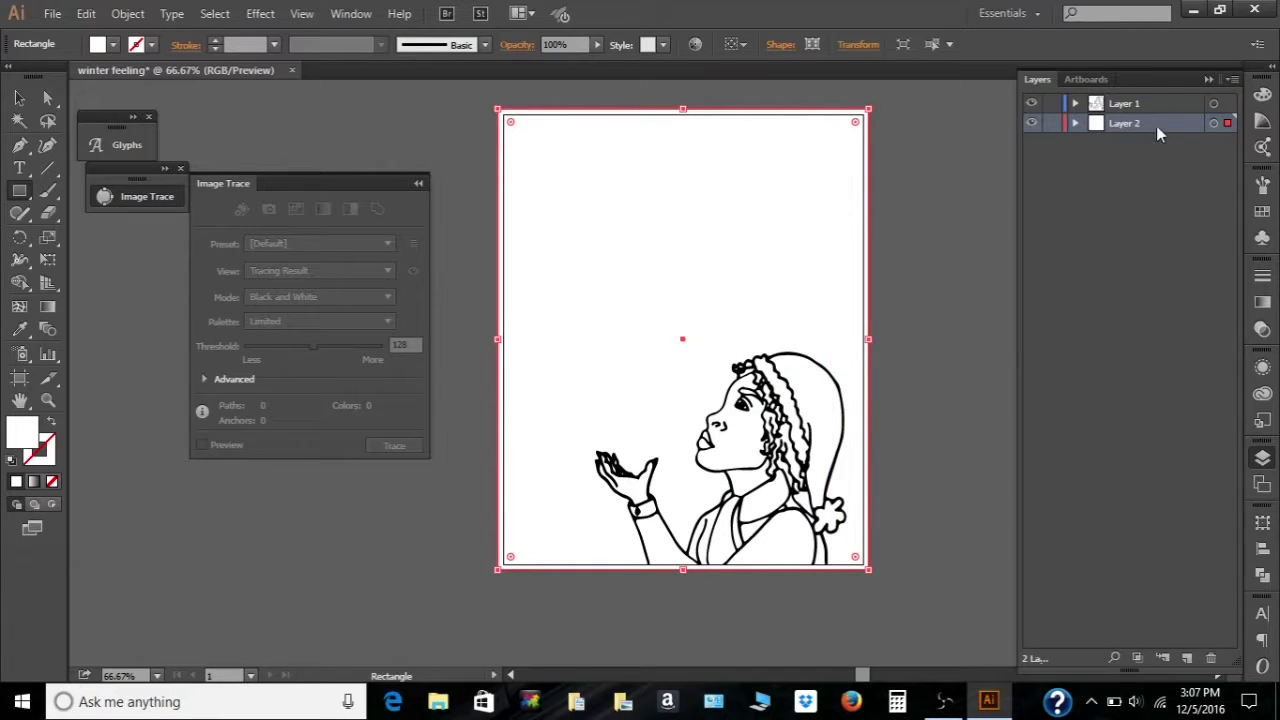
# - Load the Sky gradient library and apply its first gradient to the background rectangle
pyautogui.click(1262, 211)
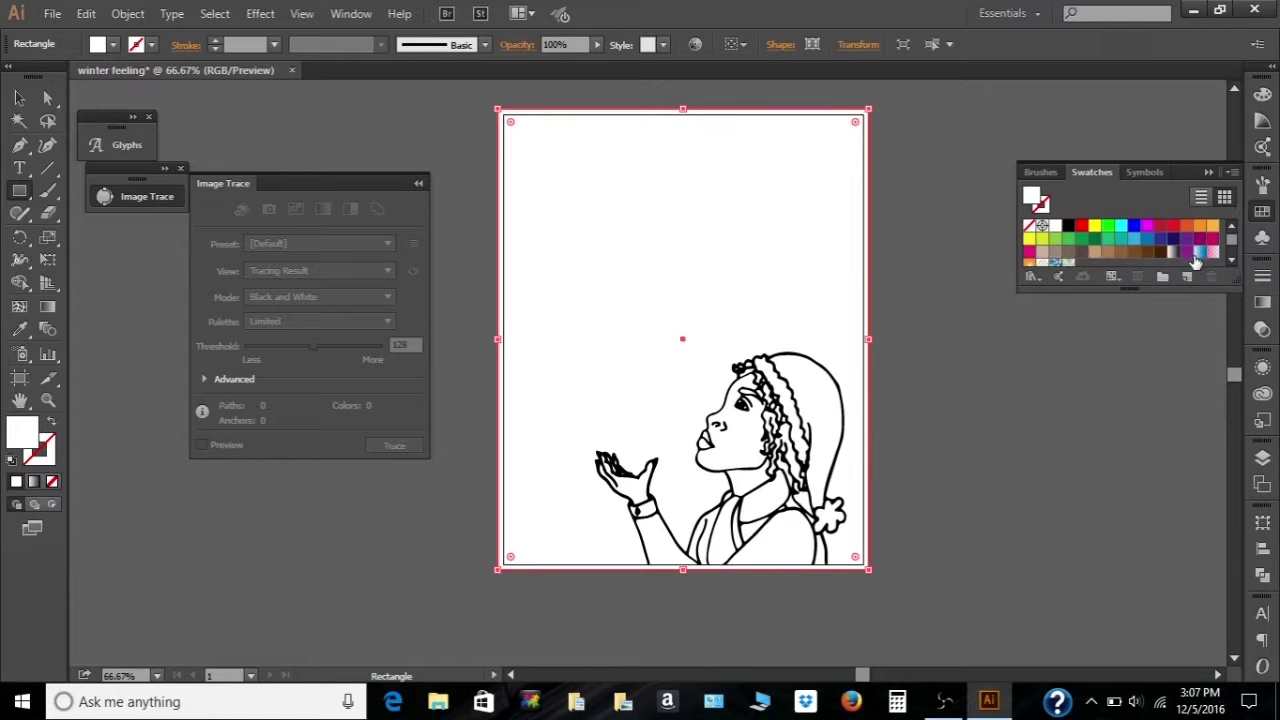
pyautogui.click(1199, 251)
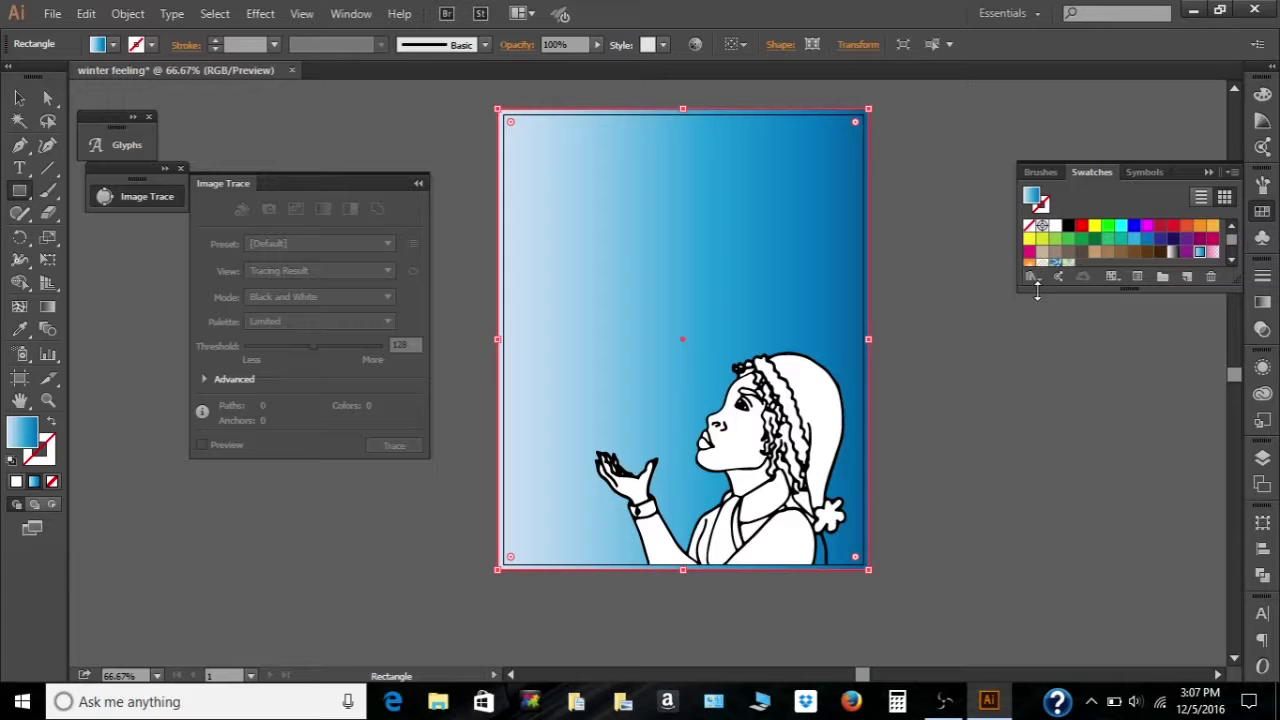
pyautogui.click(1036, 280)
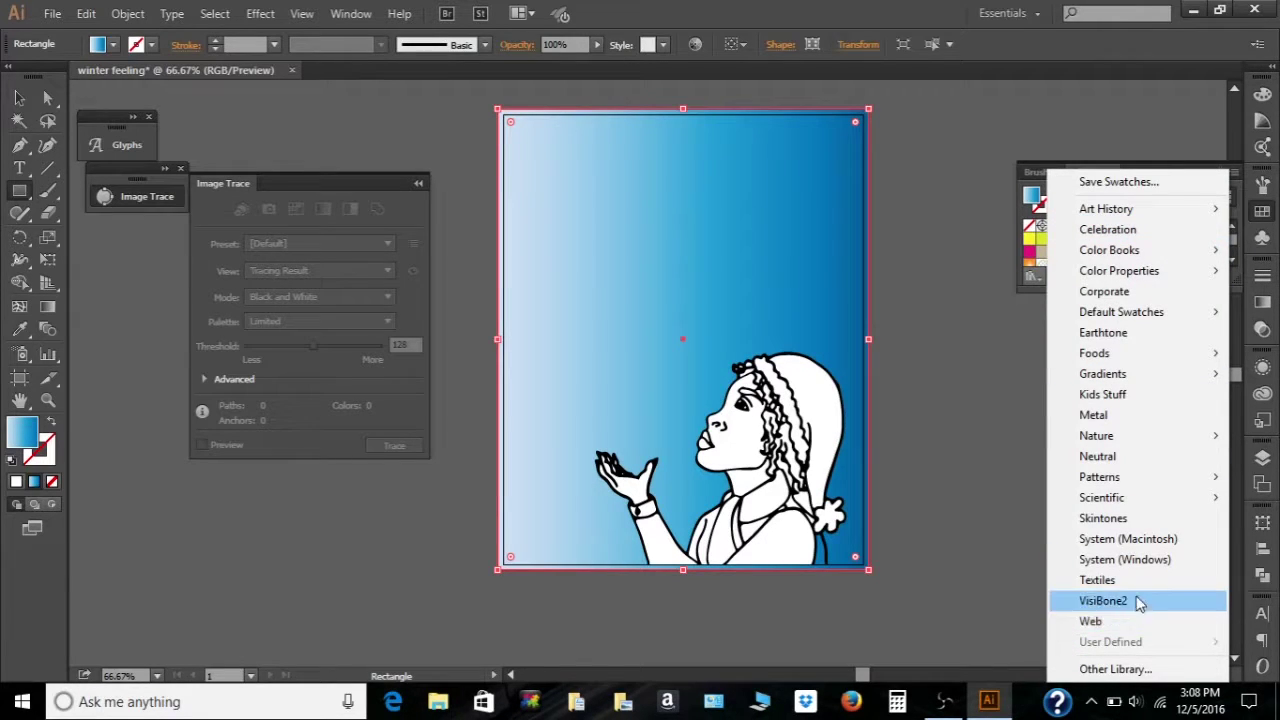
pyautogui.moveTo(1167, 356)
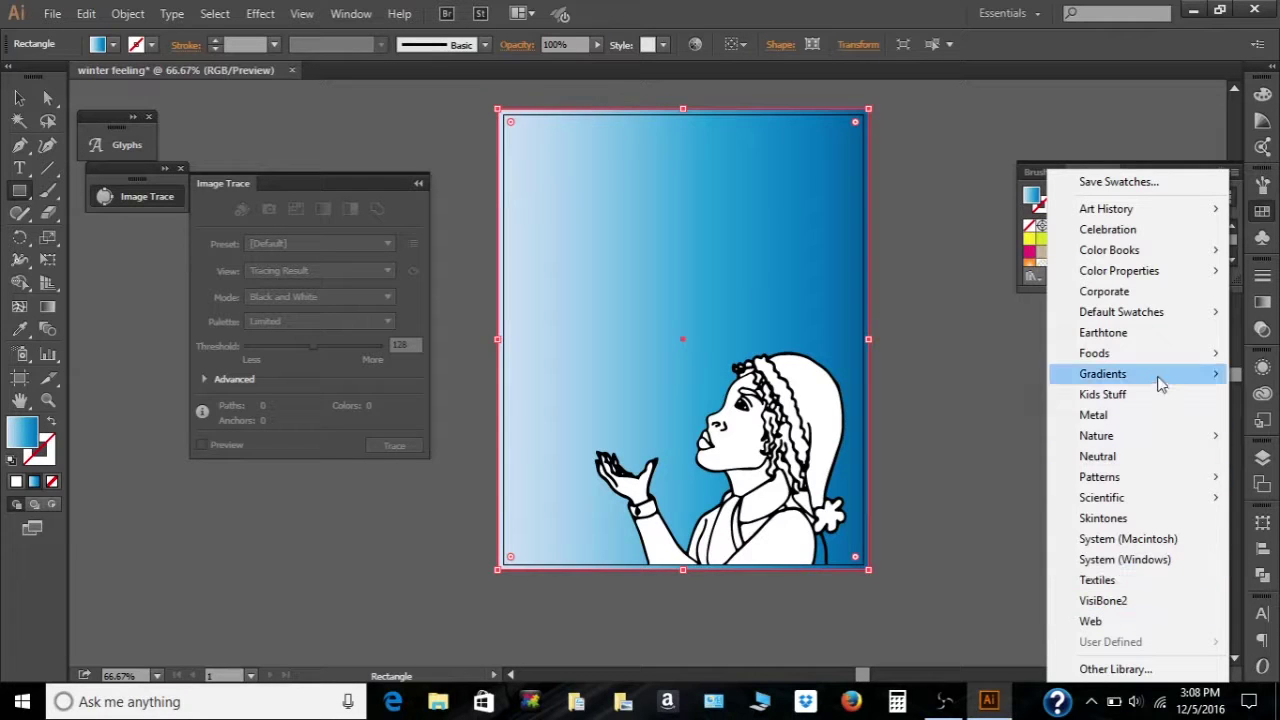
pyautogui.moveTo(1160, 380)
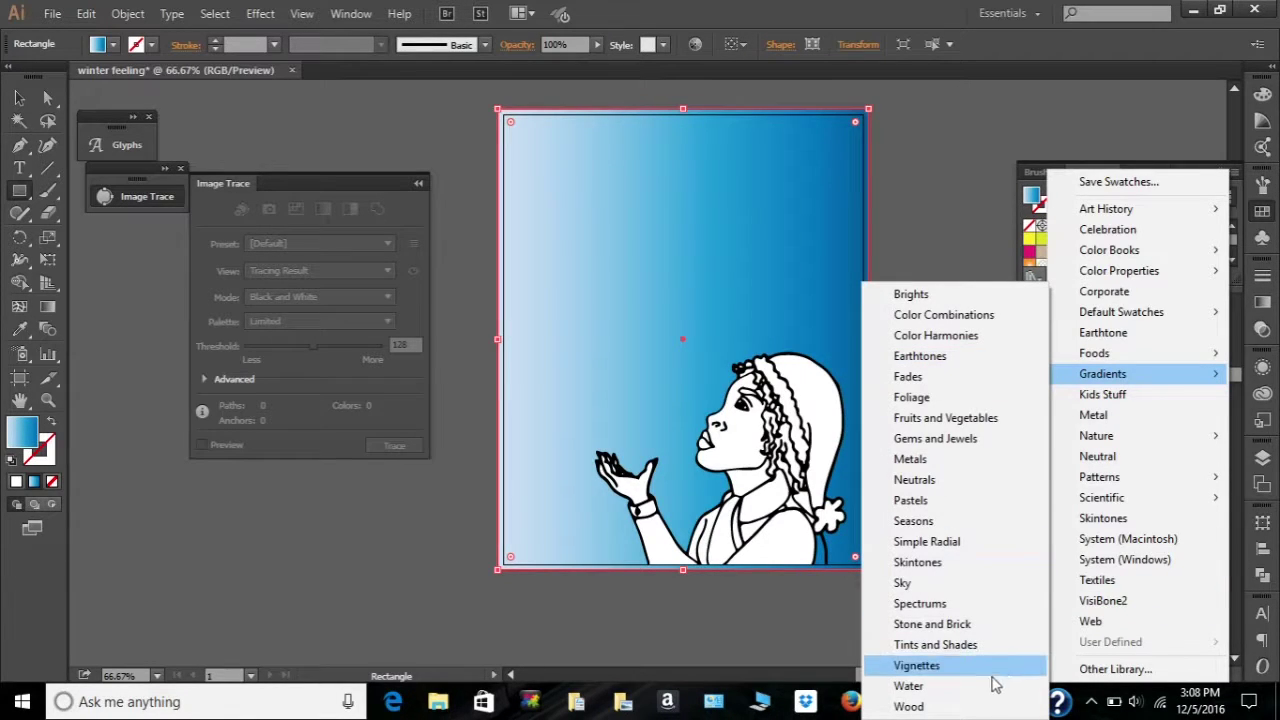
pyautogui.click(965, 583)
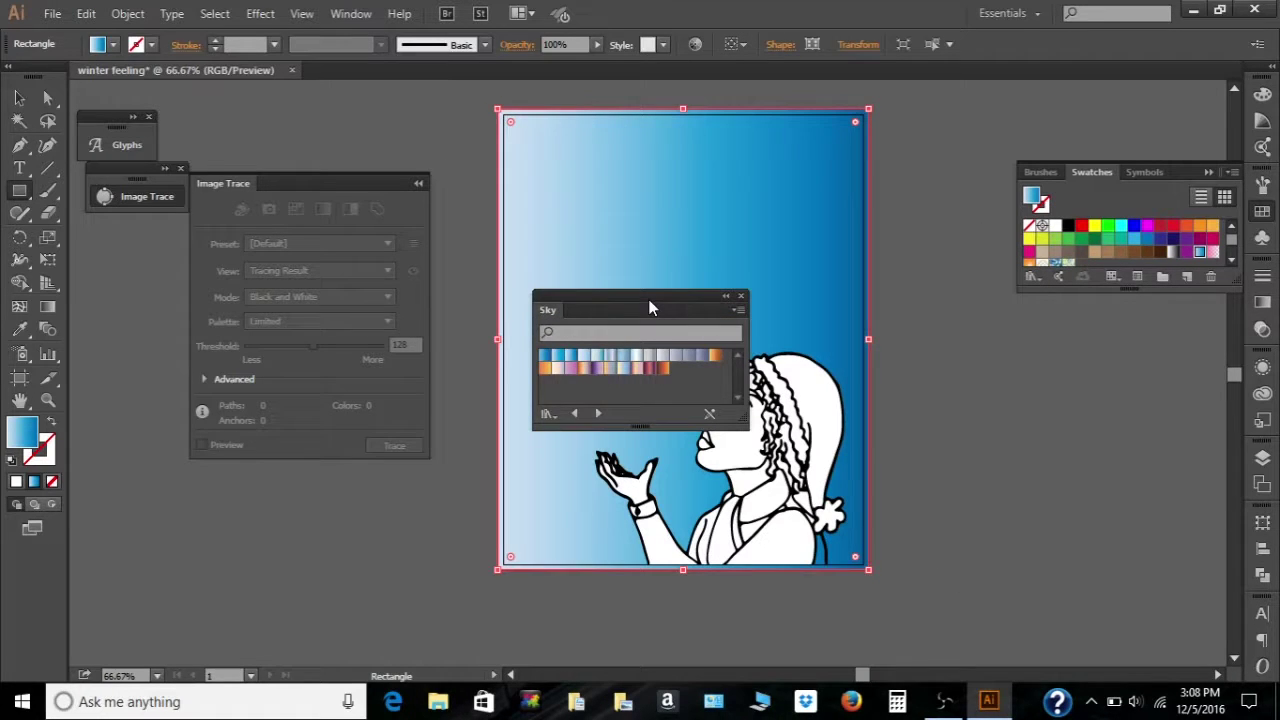
pyautogui.moveTo(651, 300); pyautogui.dragTo(434, 271)
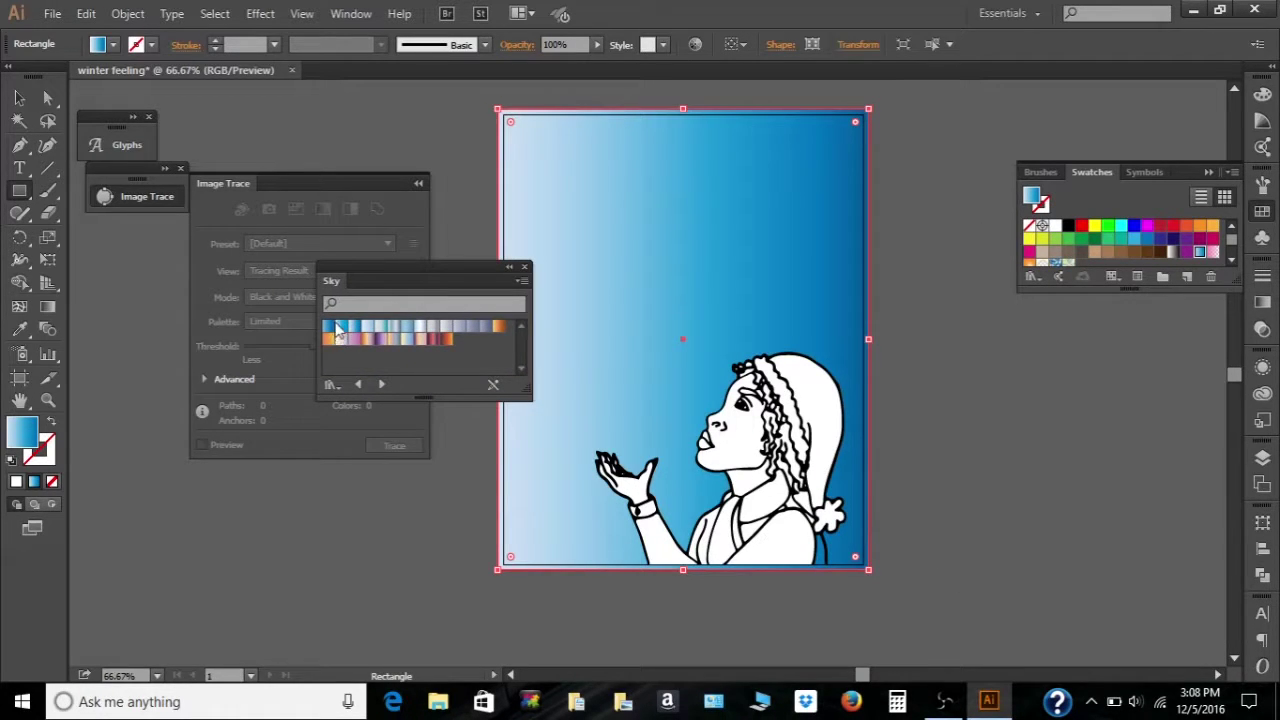
pyautogui.click(329, 327)
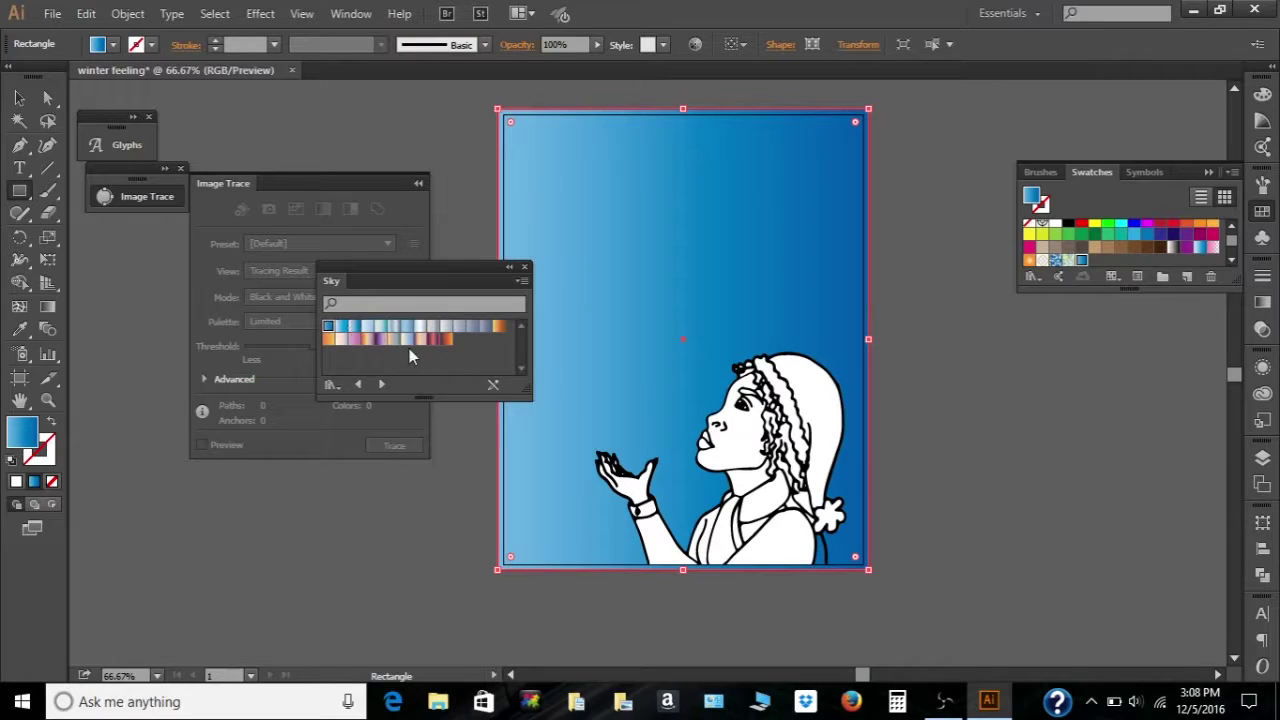
# - Apply the grey-blue Sky gradient at -90° and shift a midpoint to about 51%
pyautogui.click(485, 326)
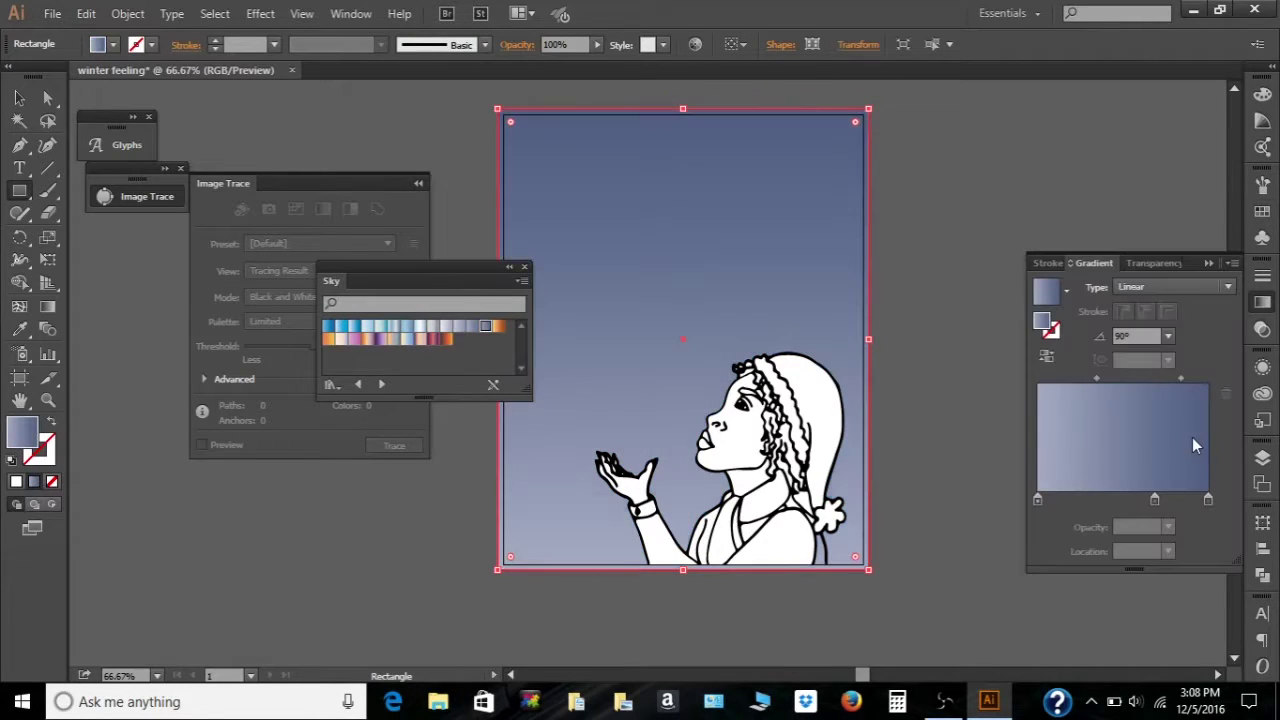
pyautogui.click(1168, 338)
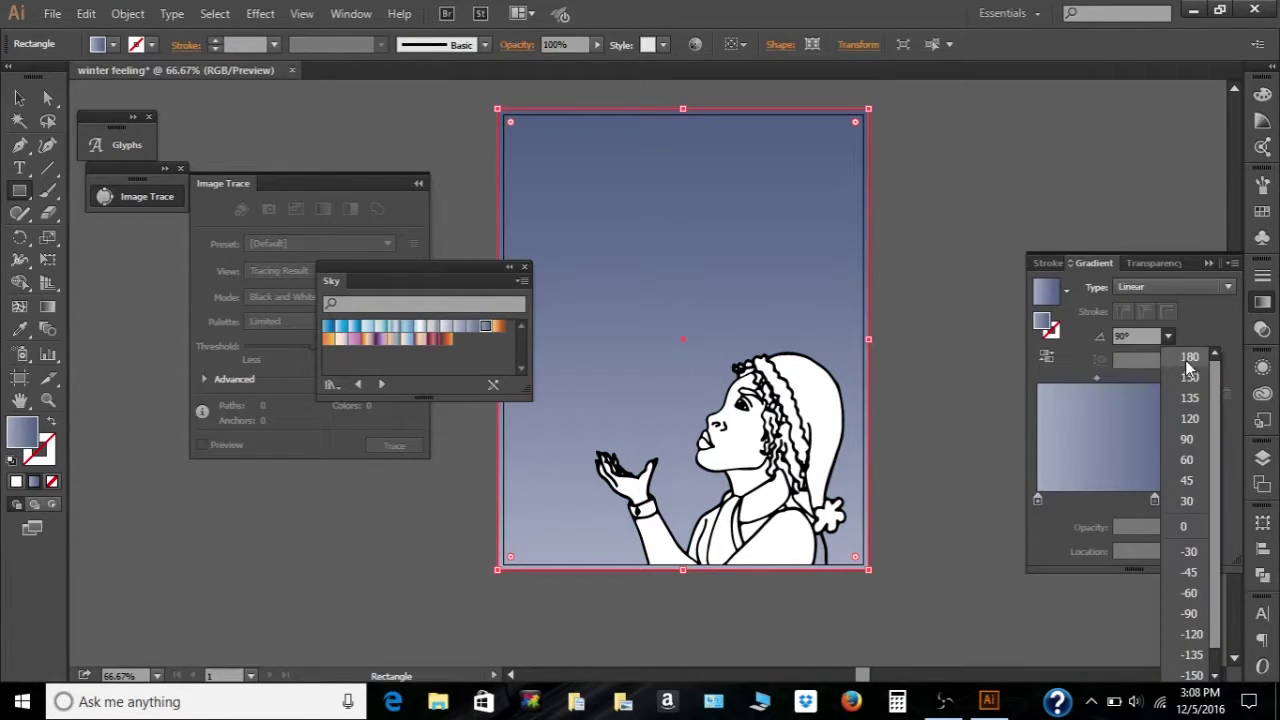
pyautogui.click(1189, 613)
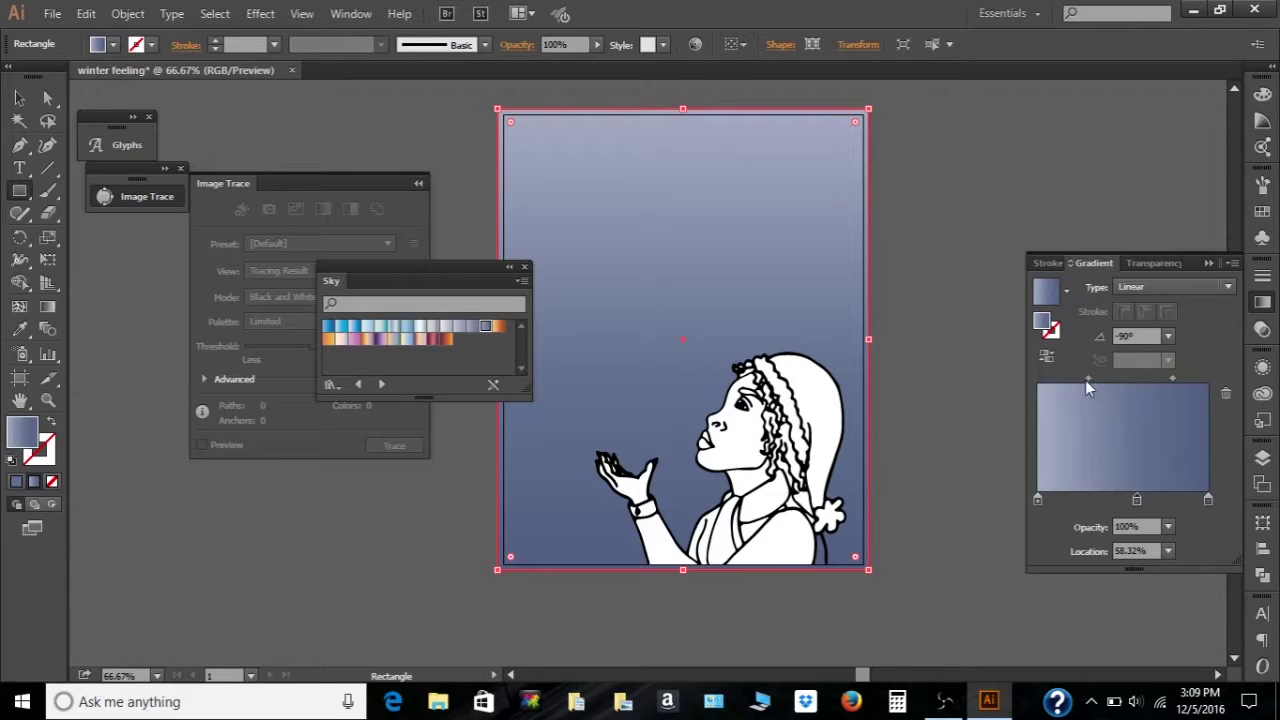
pyautogui.moveTo(1085, 379); pyautogui.dragTo(1080, 381)
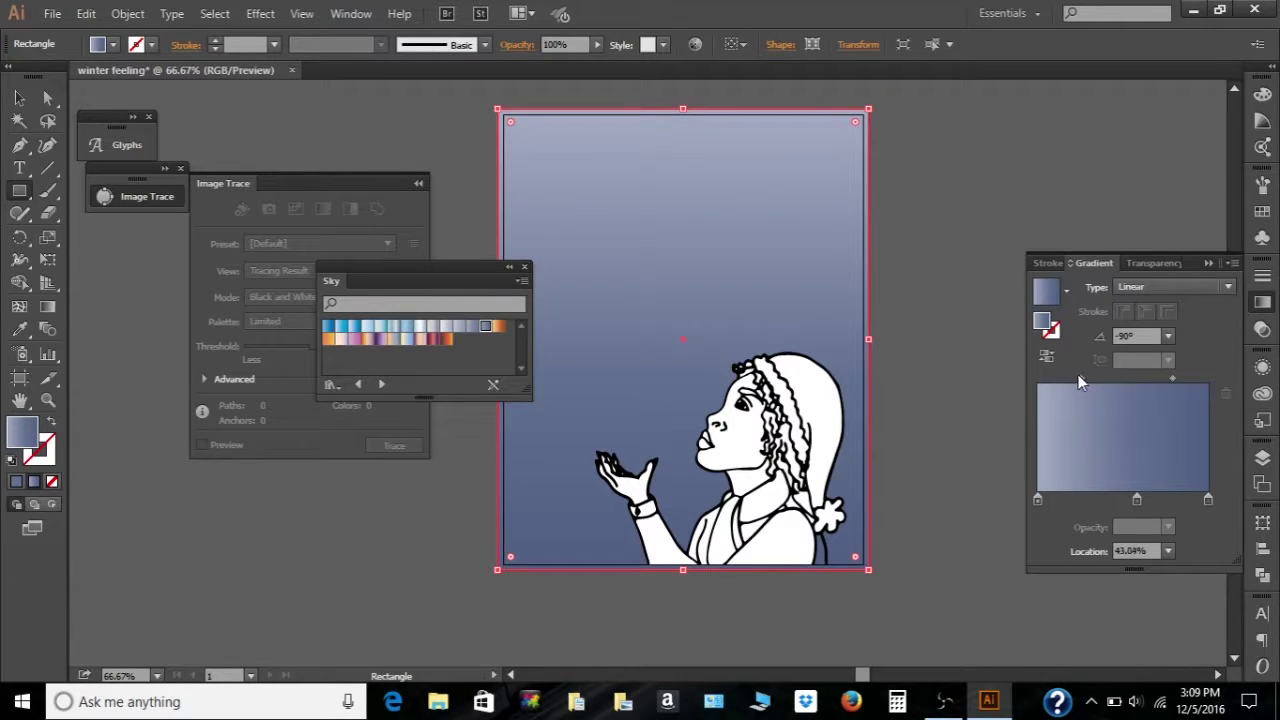
pyautogui.moveTo(1174, 374); pyautogui.dragTo(1182, 374)
pyautogui.moveTo(1080, 377); pyautogui.dragTo(1090, 377)
# - Check Layer 2's visibility, lock the gradient background, and make Layer 1 active
pyautogui.click(1140, 498)
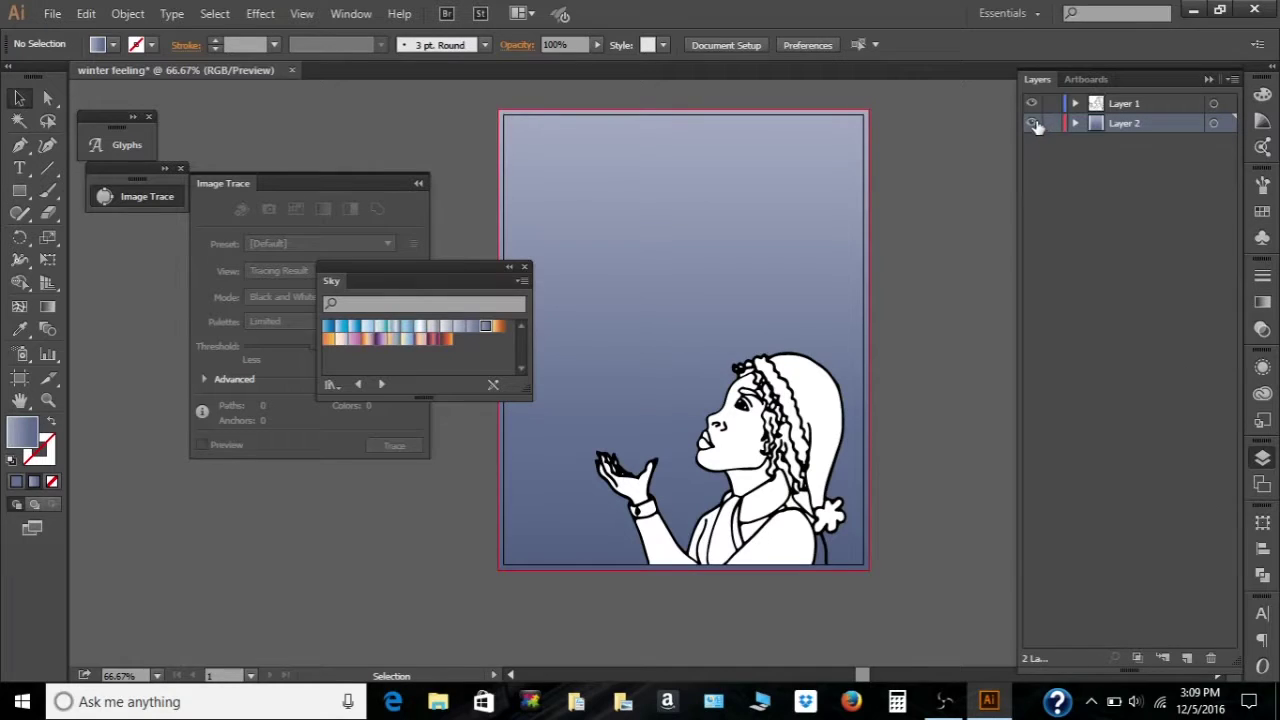
pyautogui.click(1032, 124)
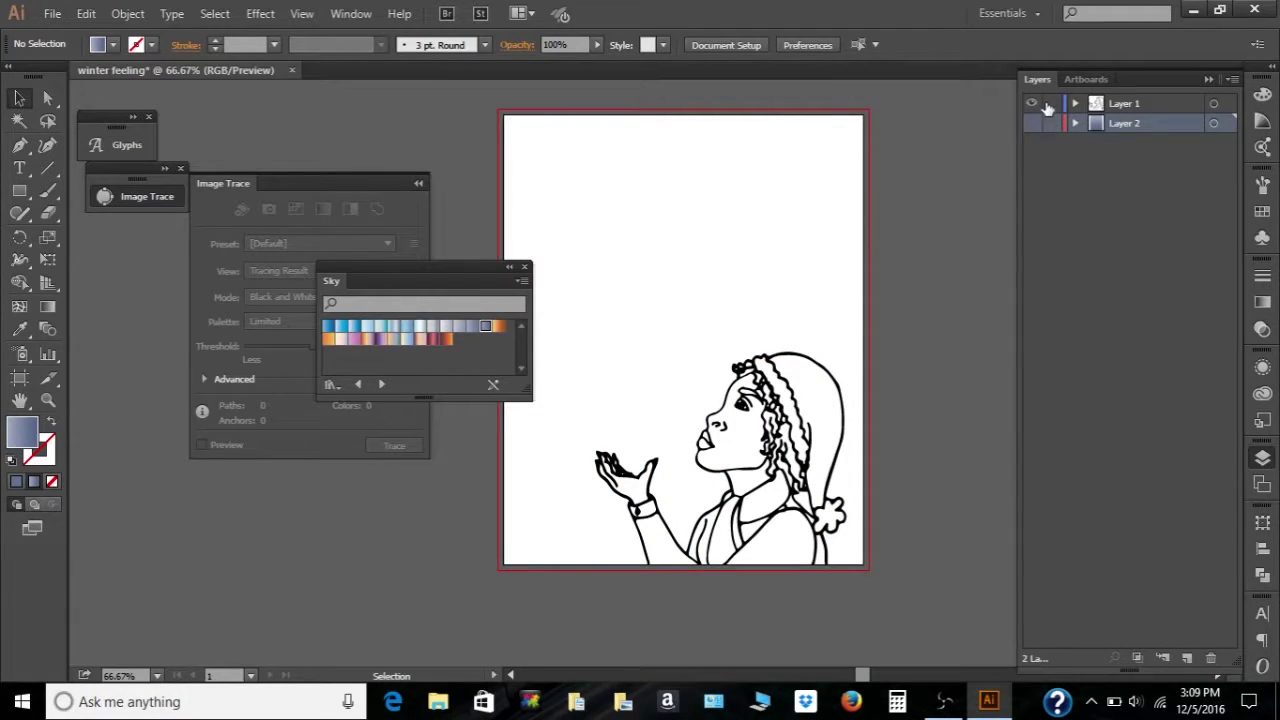
pyautogui.click(1032, 124)
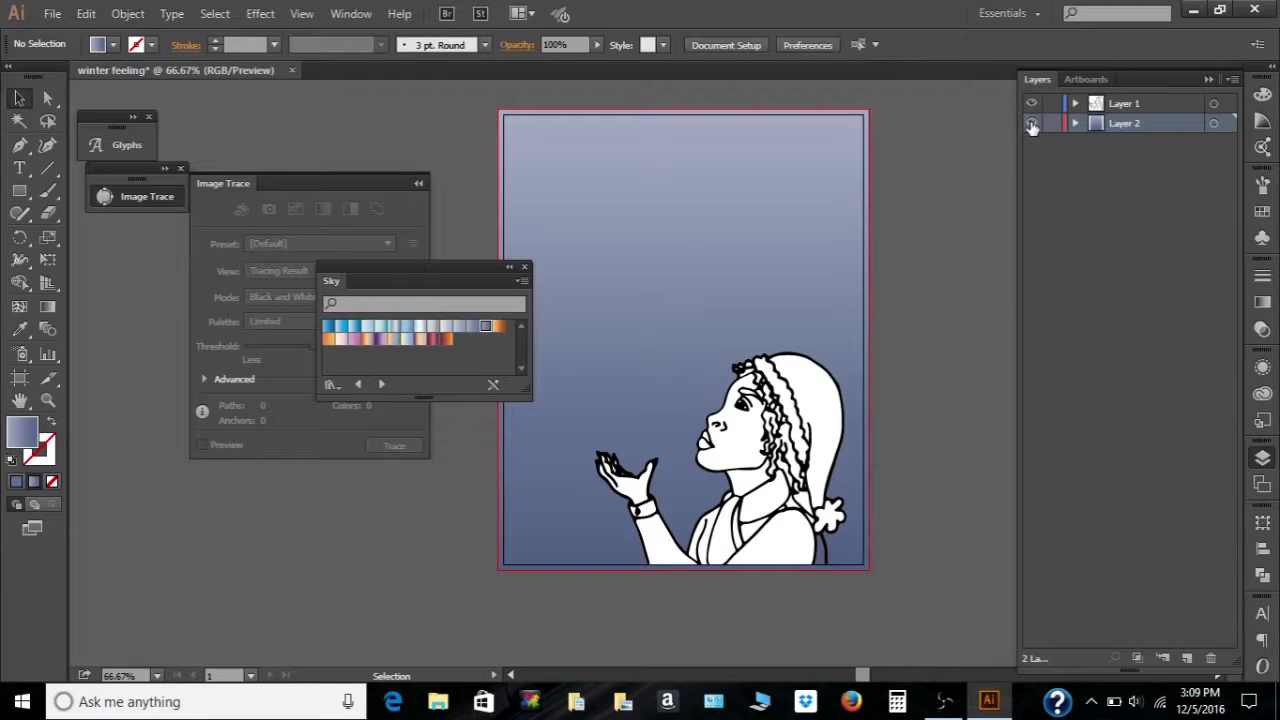
pyautogui.click(1032, 124)
pyautogui.hotkey('ctrl', 'z')
pyautogui.click(1160, 104)
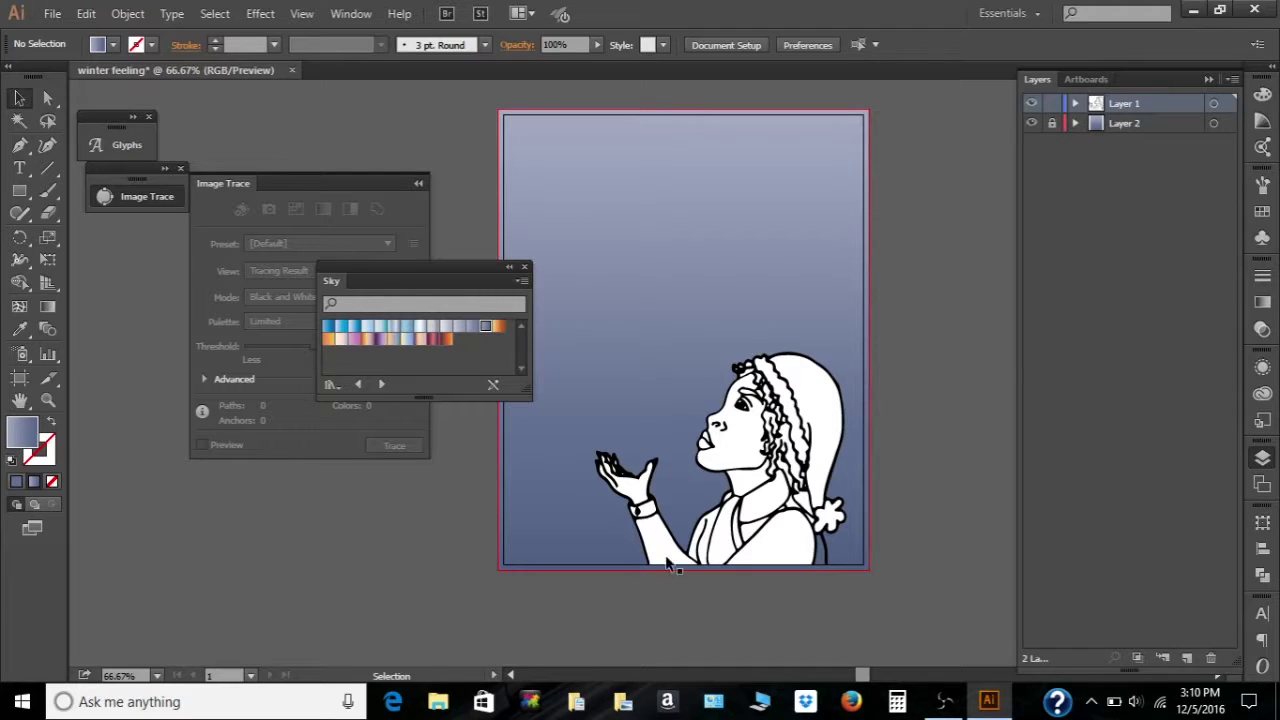
pyautogui.click(22, 284)
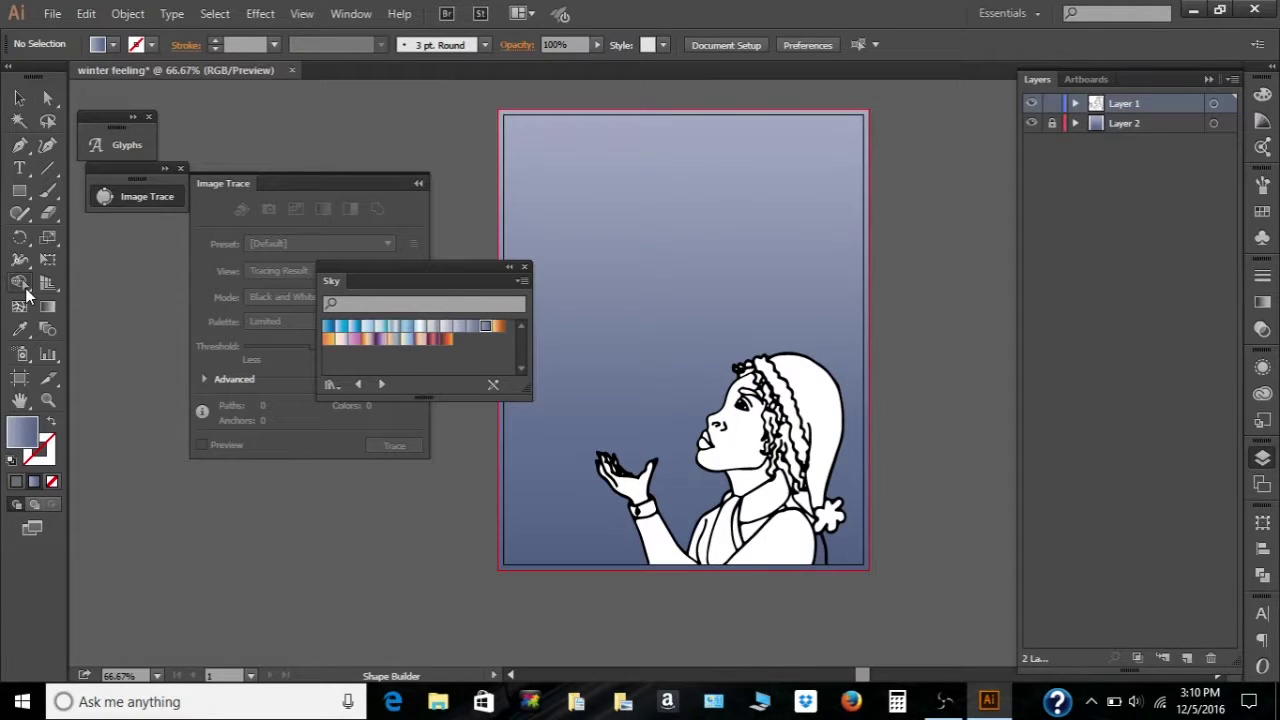
pyautogui.click(26, 288)
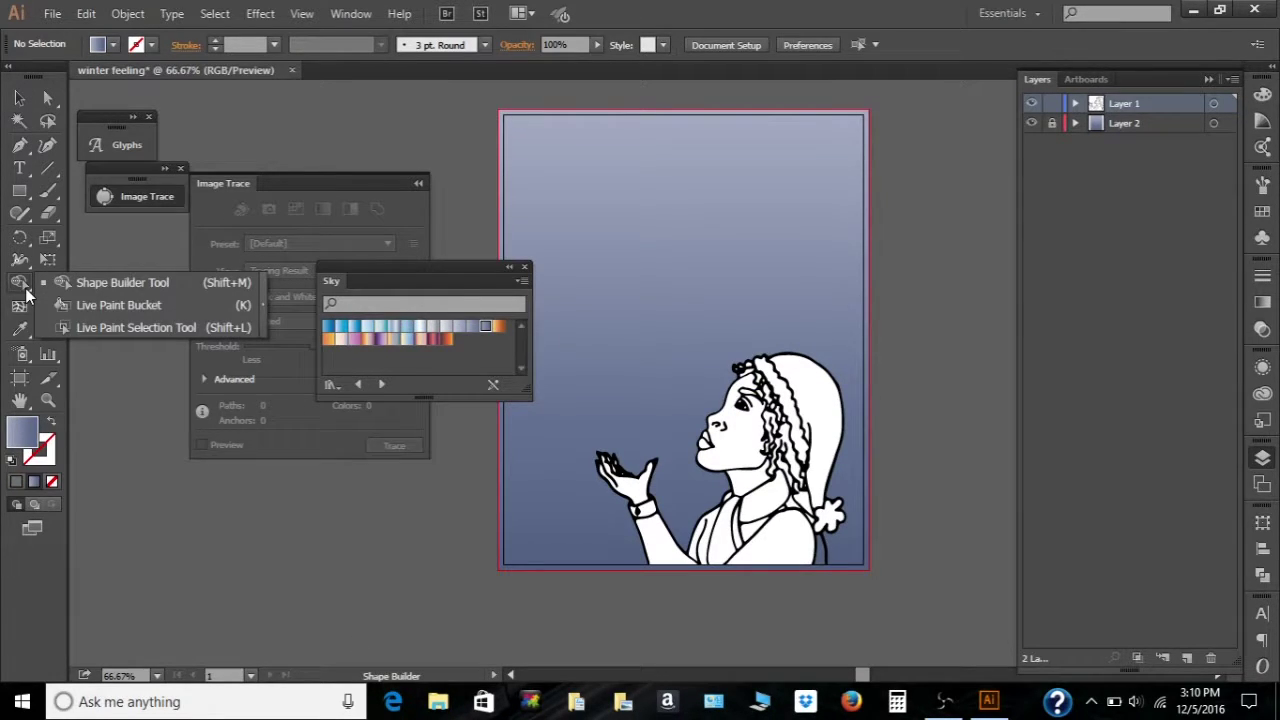
# - Turn the traced drawing into a Live Paint group using the Live Paint Bucket
pyautogui.click(120, 308)
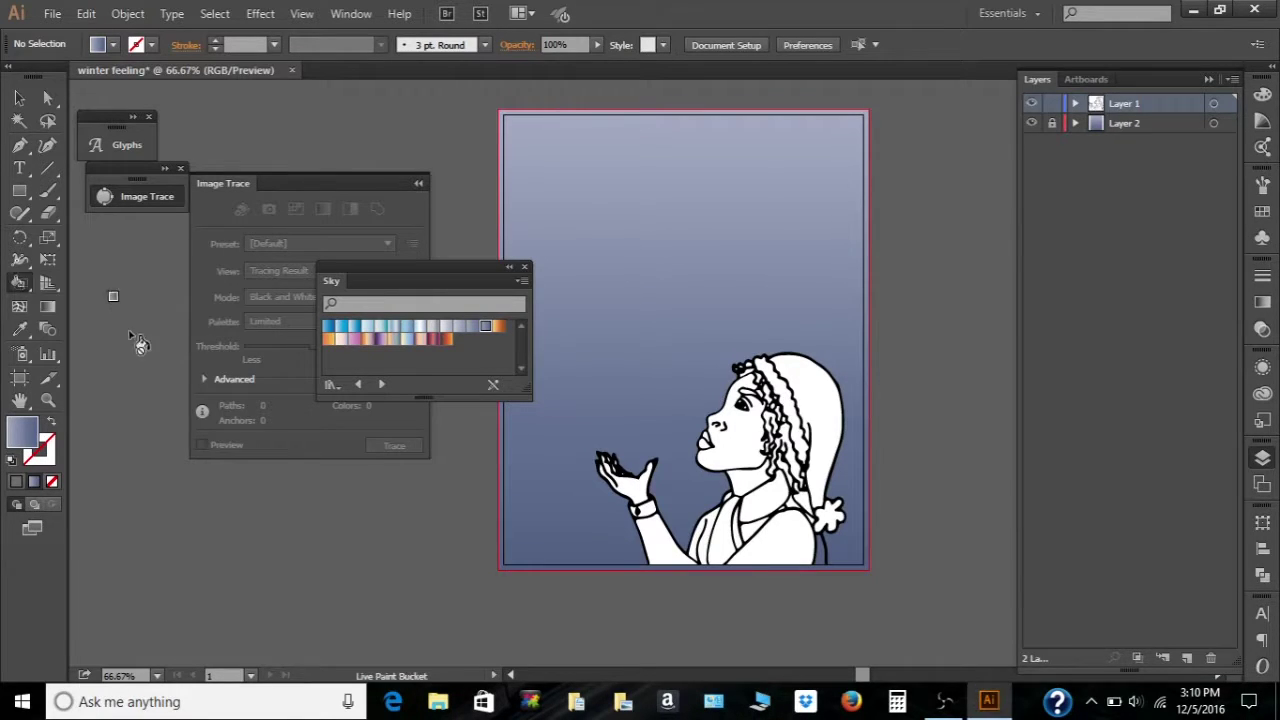
pyautogui.hotkey('shift', 'l')
pyautogui.hotkey('ctrl', 'a')
pyautogui.click(20, 284)
pyautogui.click(110, 305)
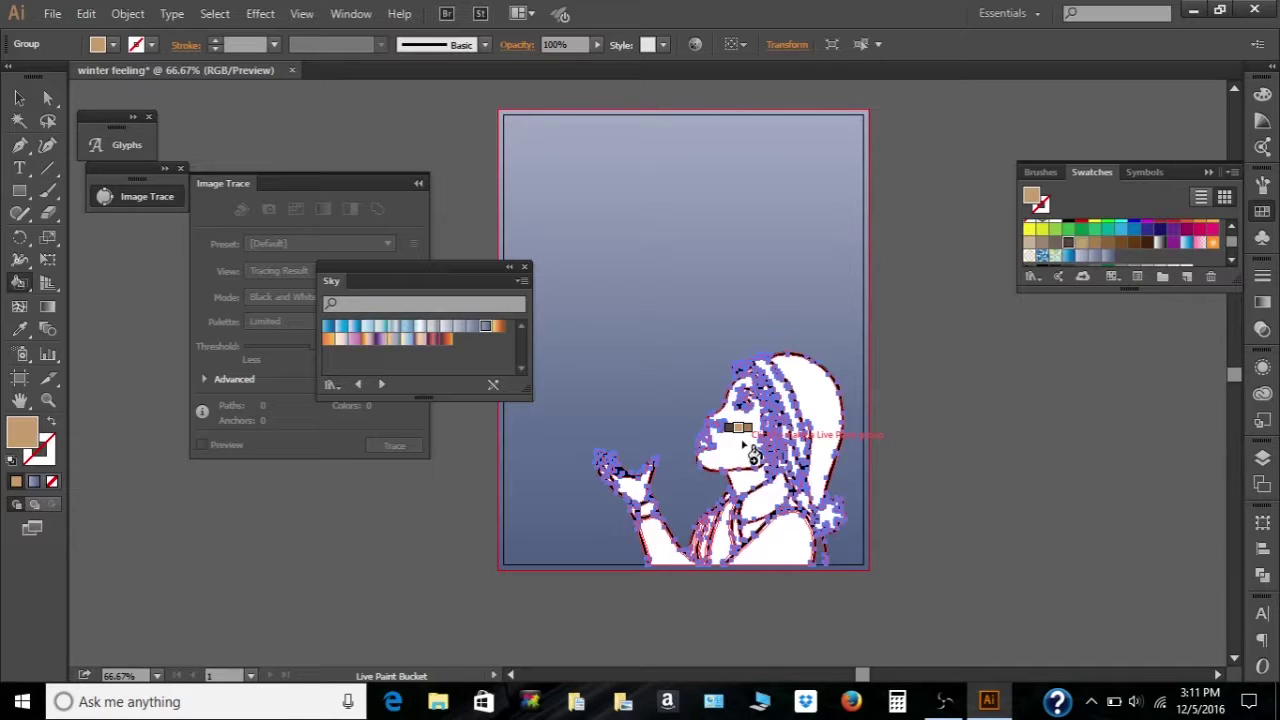
# - Cycle the swatches to tan and fill the girl's face and raised hand
pyautogui.press('Left')
pyautogui.press('Left')
pyautogui.press('Left')
pyautogui.press('Left')
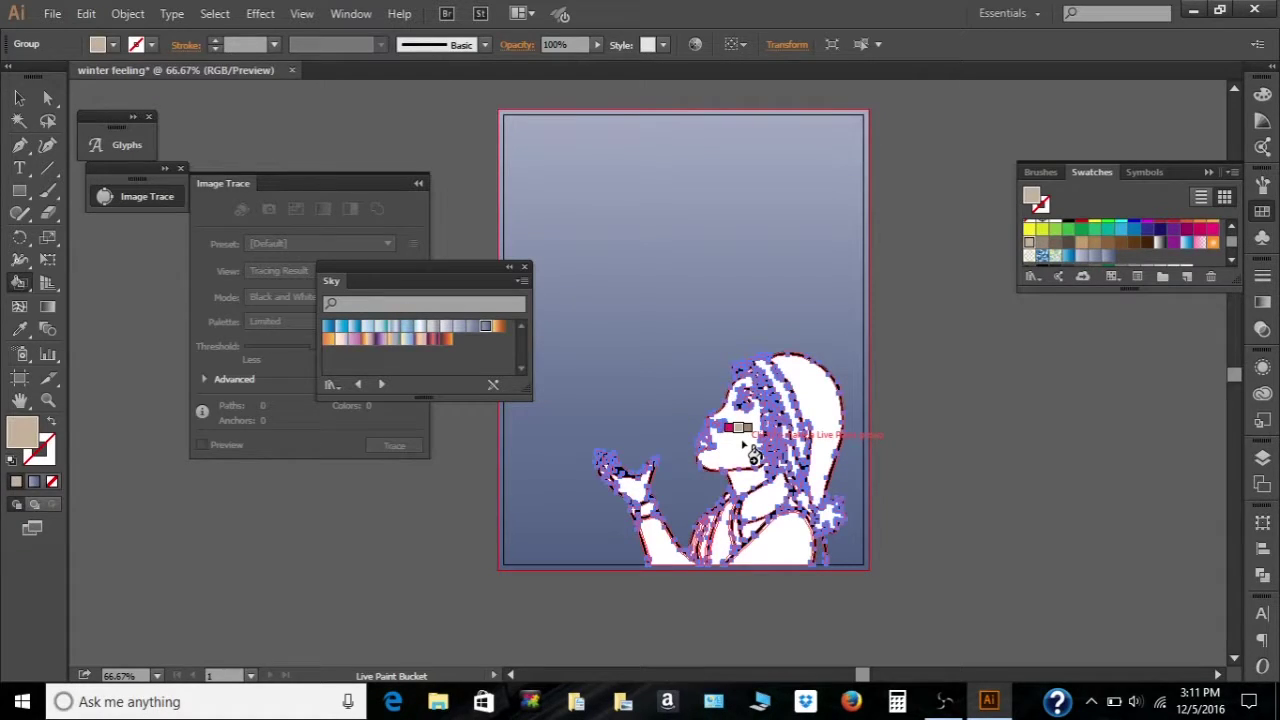
pyautogui.press('Up')
pyautogui.press('Up')
pyautogui.press('Right')
pyautogui.press('Right')
pyautogui.press('Right')
pyautogui.press('Up')
pyautogui.press('Right')
pyautogui.press('Right')
pyautogui.press('Right')
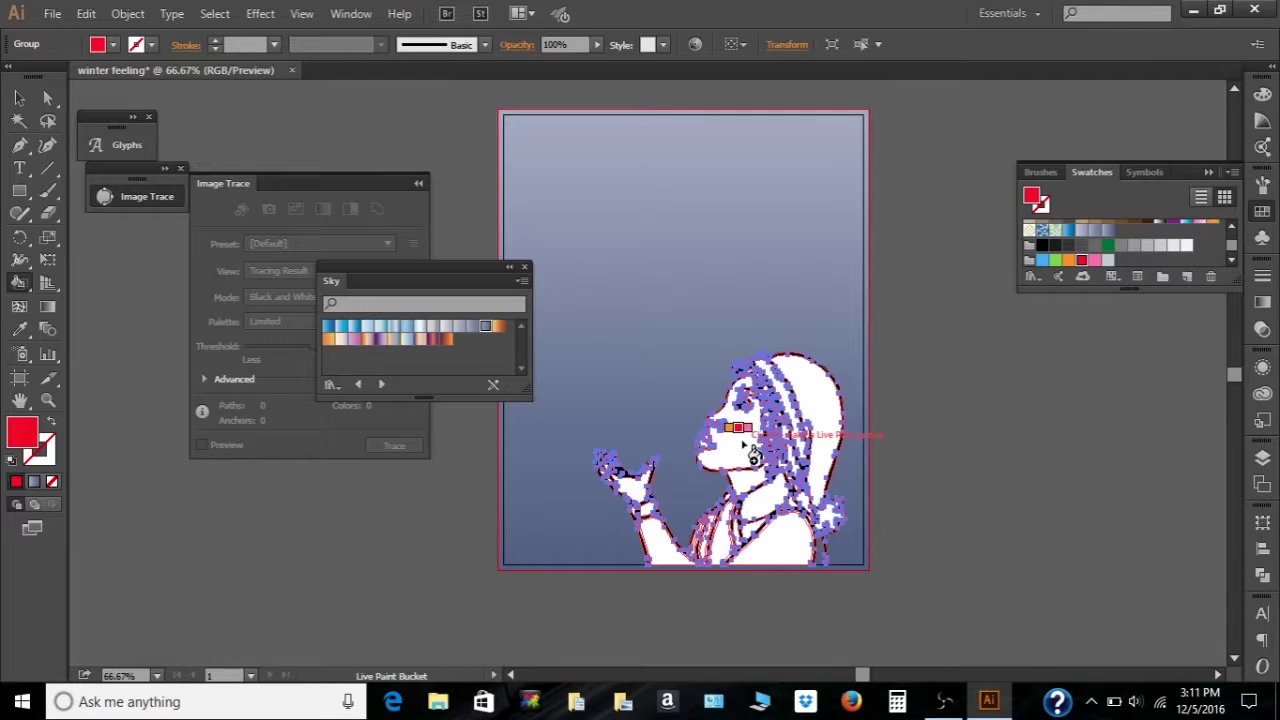
pyautogui.press('Right')
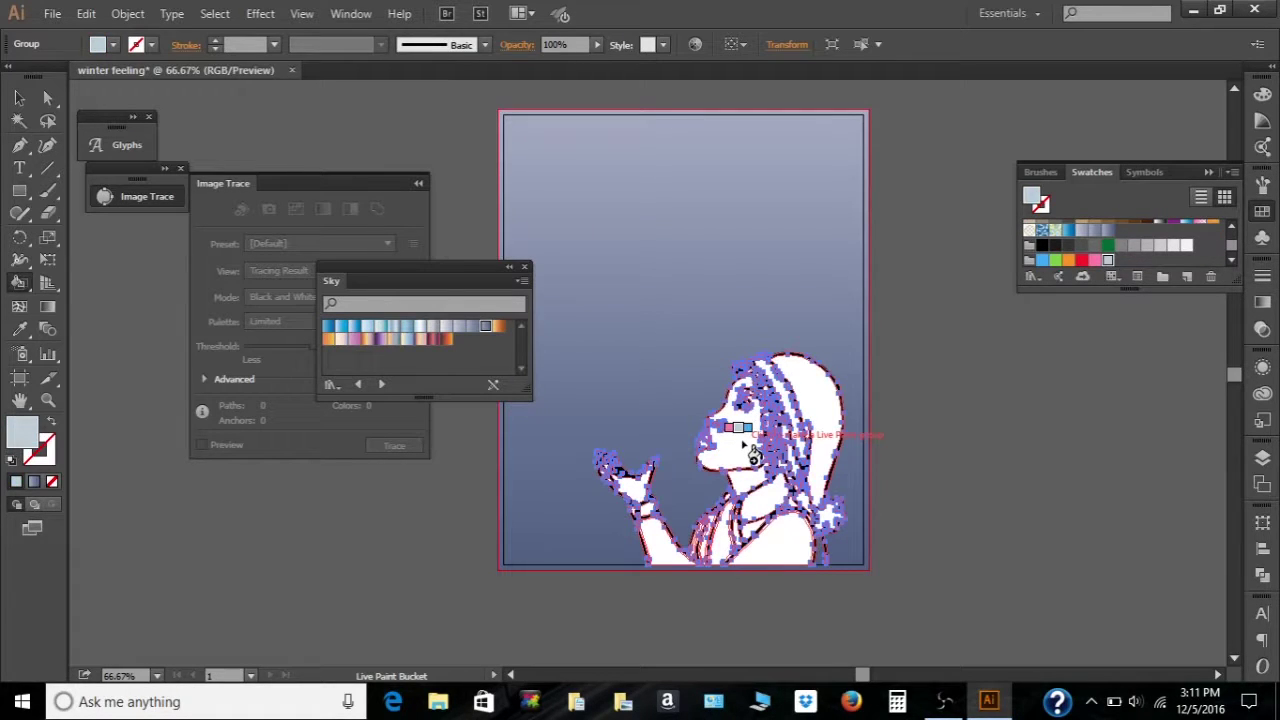
pyautogui.press('Right')
pyautogui.press('Up')
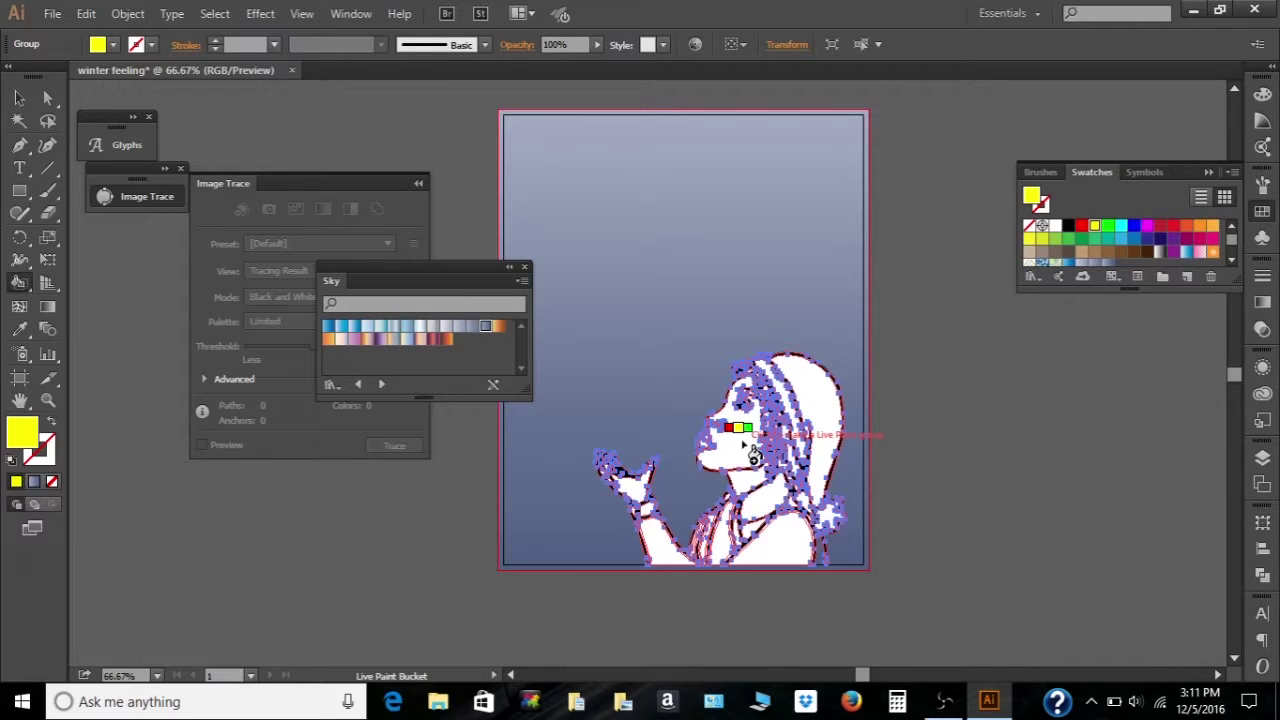
pyautogui.press('Up')
pyautogui.press('Down')
pyautogui.press('Left')
pyautogui.press('Up')
pyautogui.press('Down')
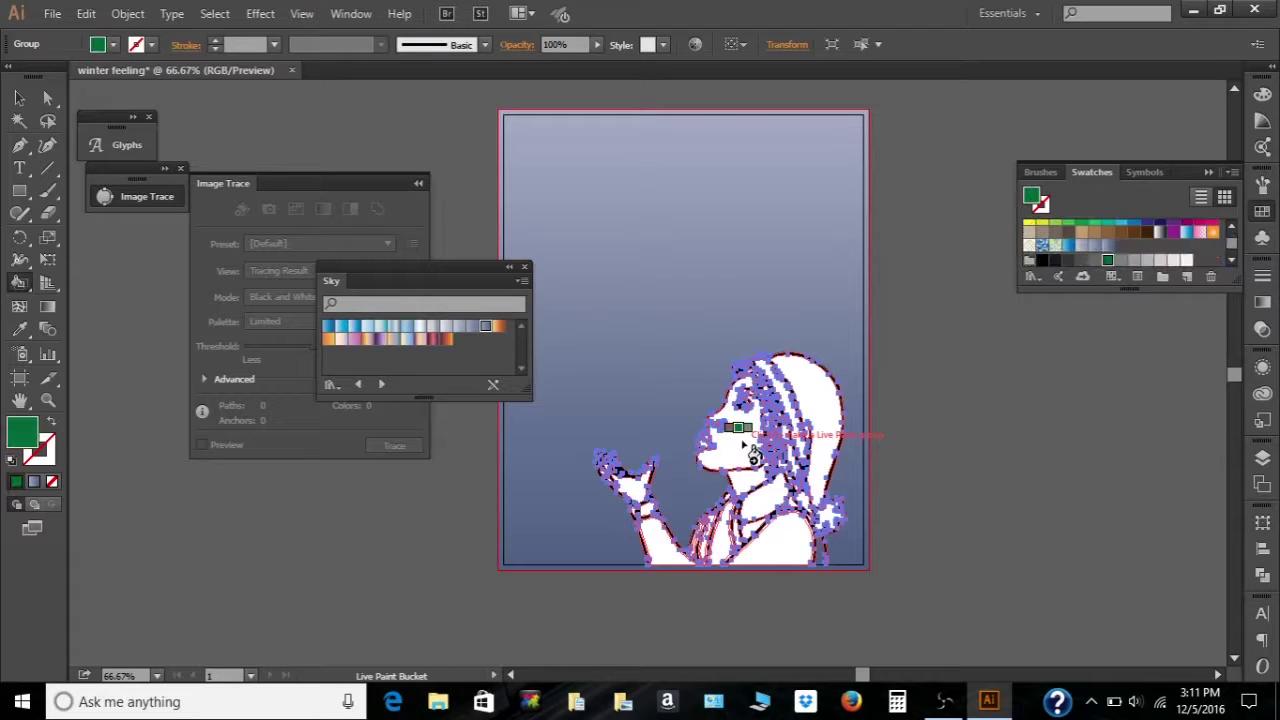
pyautogui.press('Right')
pyautogui.press('Right')
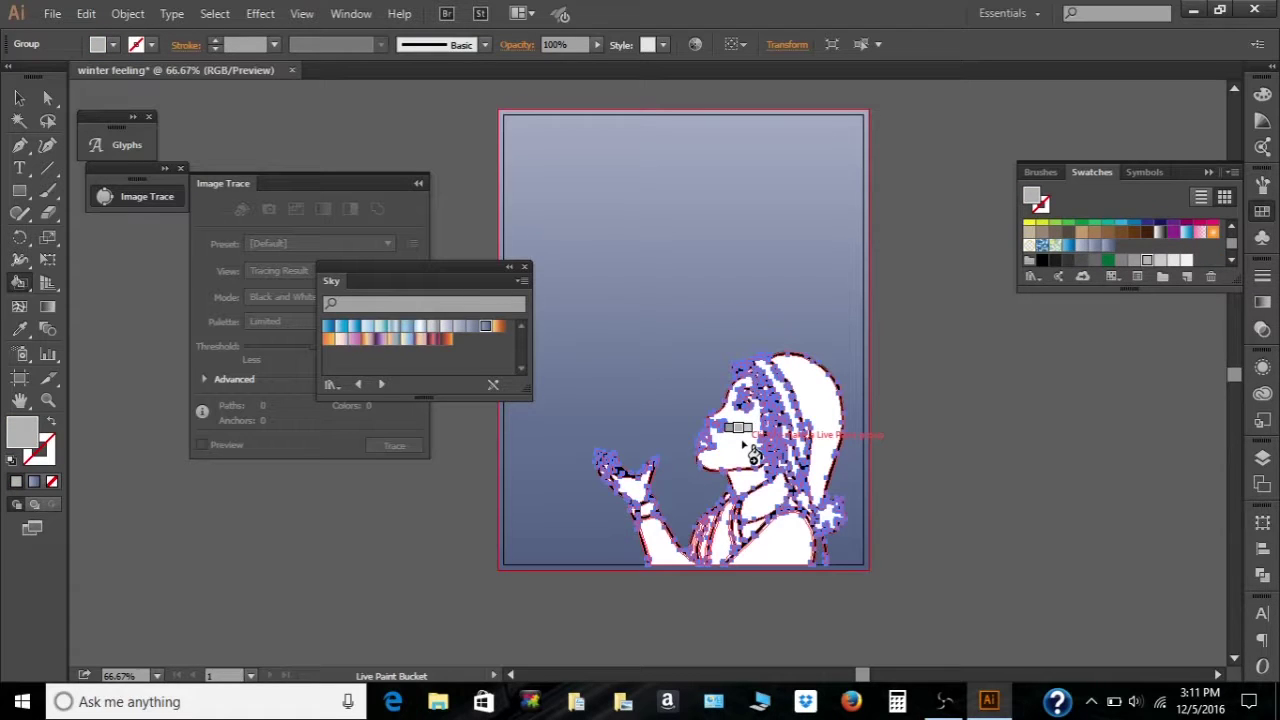
pyautogui.press('Right')
pyautogui.press('Left')
pyautogui.press('Left')
pyautogui.press('Left')
pyautogui.press('Left')
pyautogui.press('Up')
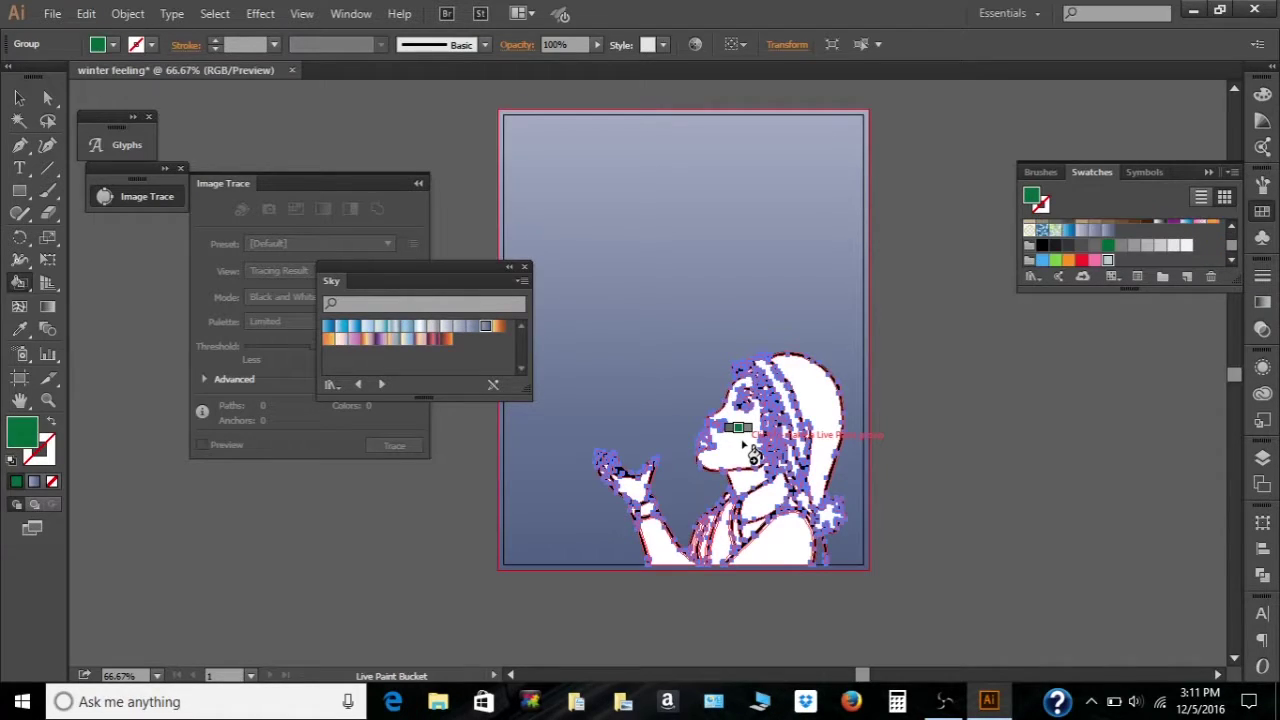
pyautogui.press('Right')
pyautogui.press('Down')
pyautogui.press('Down')
pyautogui.press('Up')
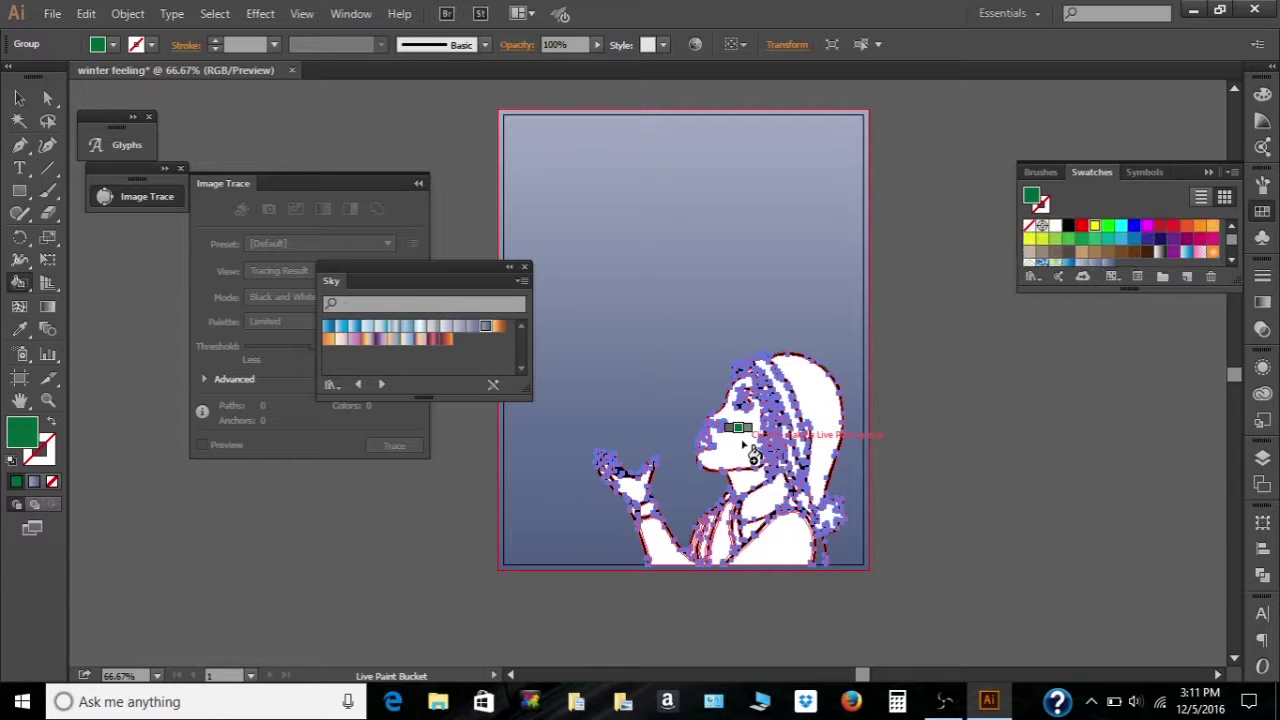
pyautogui.press('Right')
pyautogui.press('Right')
pyautogui.press('Right')
pyautogui.press('Right')
pyautogui.press('Right')
pyautogui.press('Right')
pyautogui.press('Right')
pyautogui.press('Right')
pyautogui.press('Right')
pyautogui.press('Right')
pyautogui.press('Right')
pyautogui.press('Right')
pyautogui.press('Right')
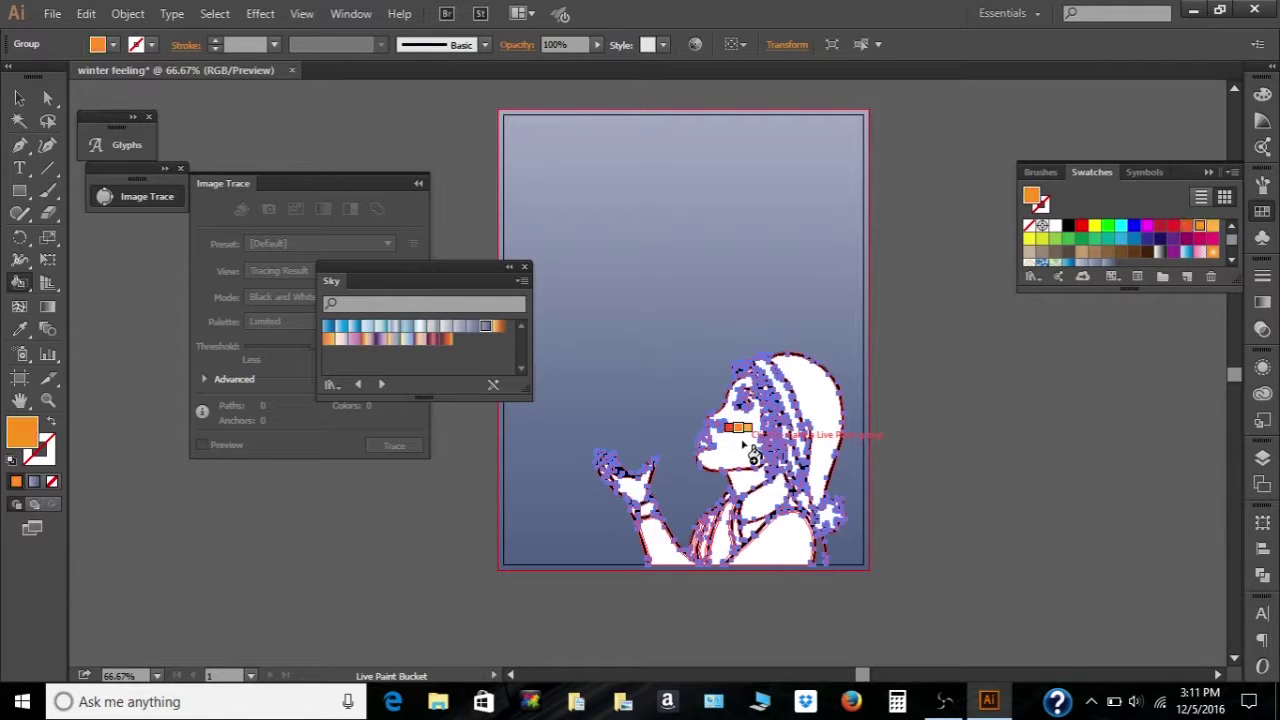
pyautogui.press('Right')
pyautogui.press('Right')
pyautogui.press('Right')
pyautogui.press('Right')
pyautogui.press('Right')
pyautogui.press('Right')
pyautogui.press('Right')
pyautogui.press('Right')
pyautogui.press('Right')
pyautogui.press('Right')
pyautogui.press('Right')
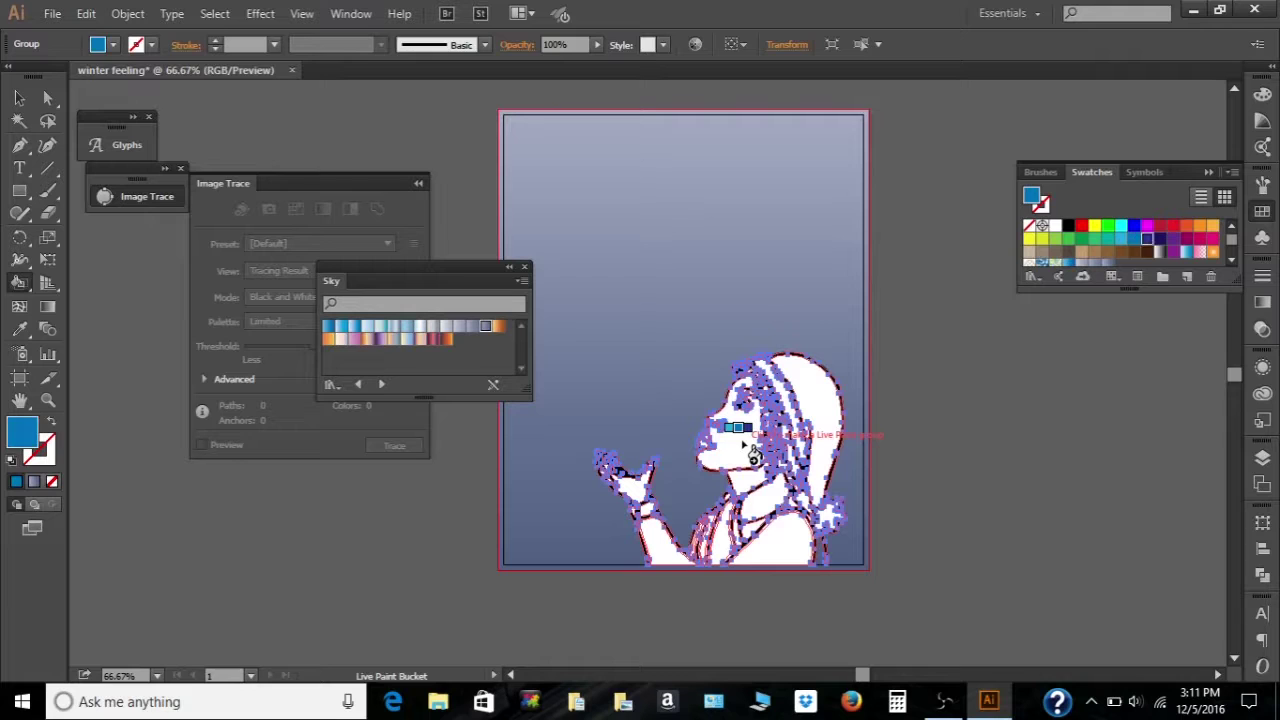
pyautogui.press('Right')
pyautogui.press('Right')
pyautogui.press('Right')
pyautogui.press('Right')
pyautogui.press('Right')
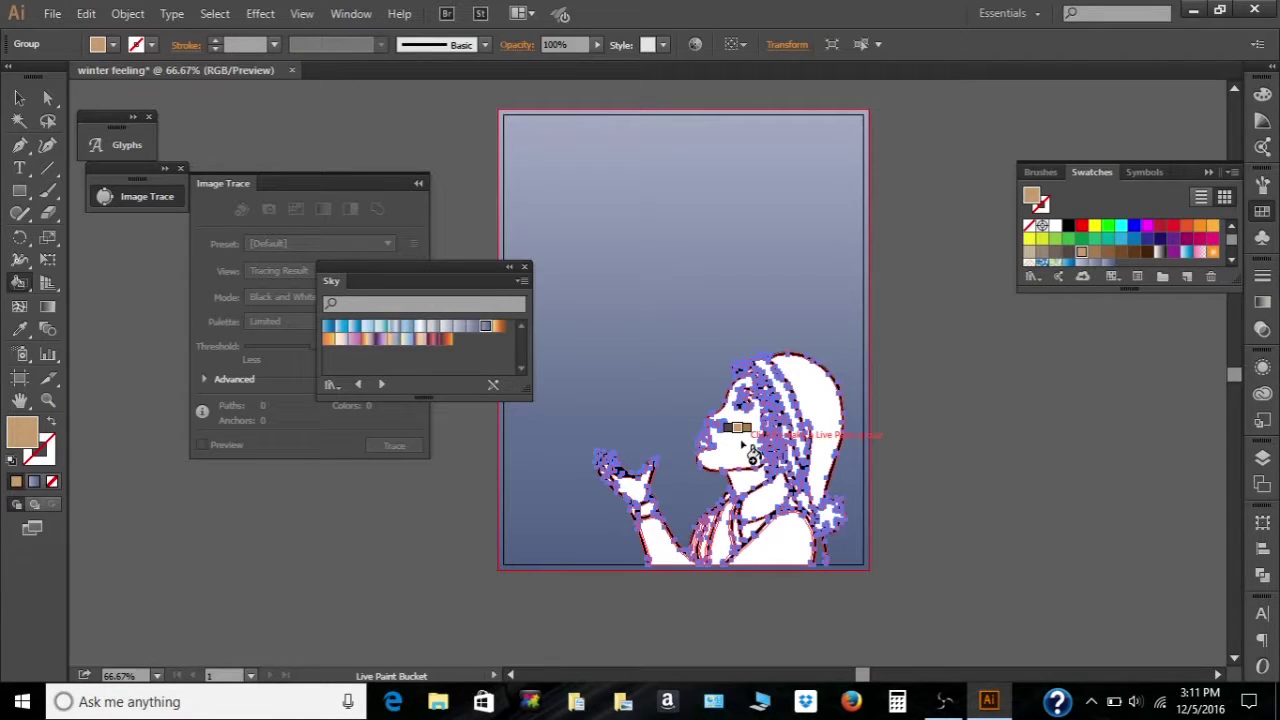
pyautogui.click(748, 452)
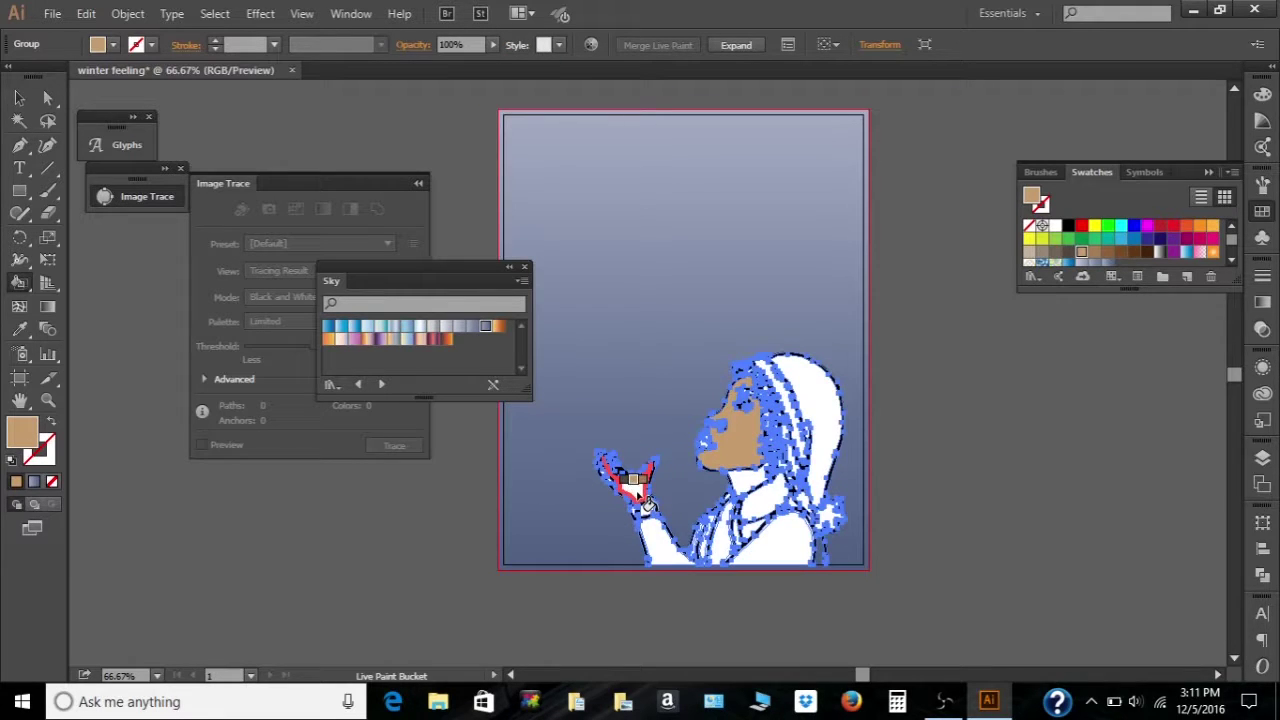
pyautogui.click(612, 475)
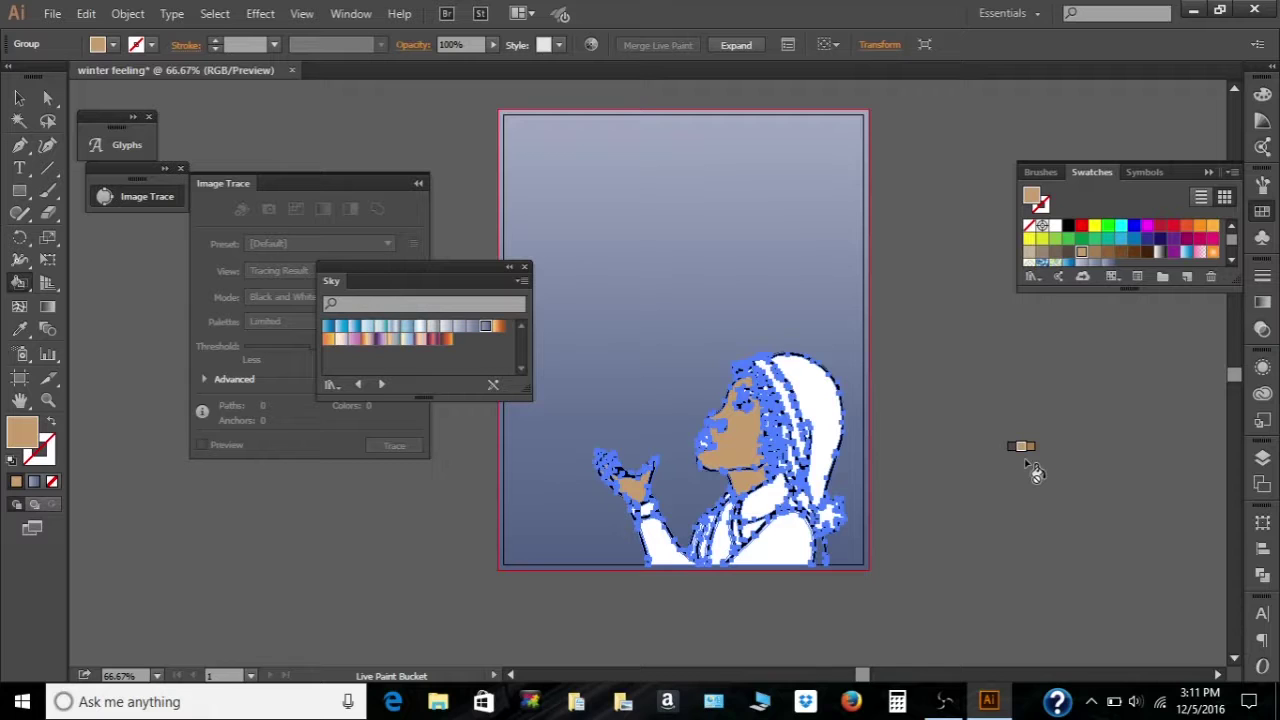
# - Try tan fills on the hand outline and between the fingers, undoing both
pyautogui.scroll(3, 1037, 474)
pyautogui.scroll(-3, 800, 415)
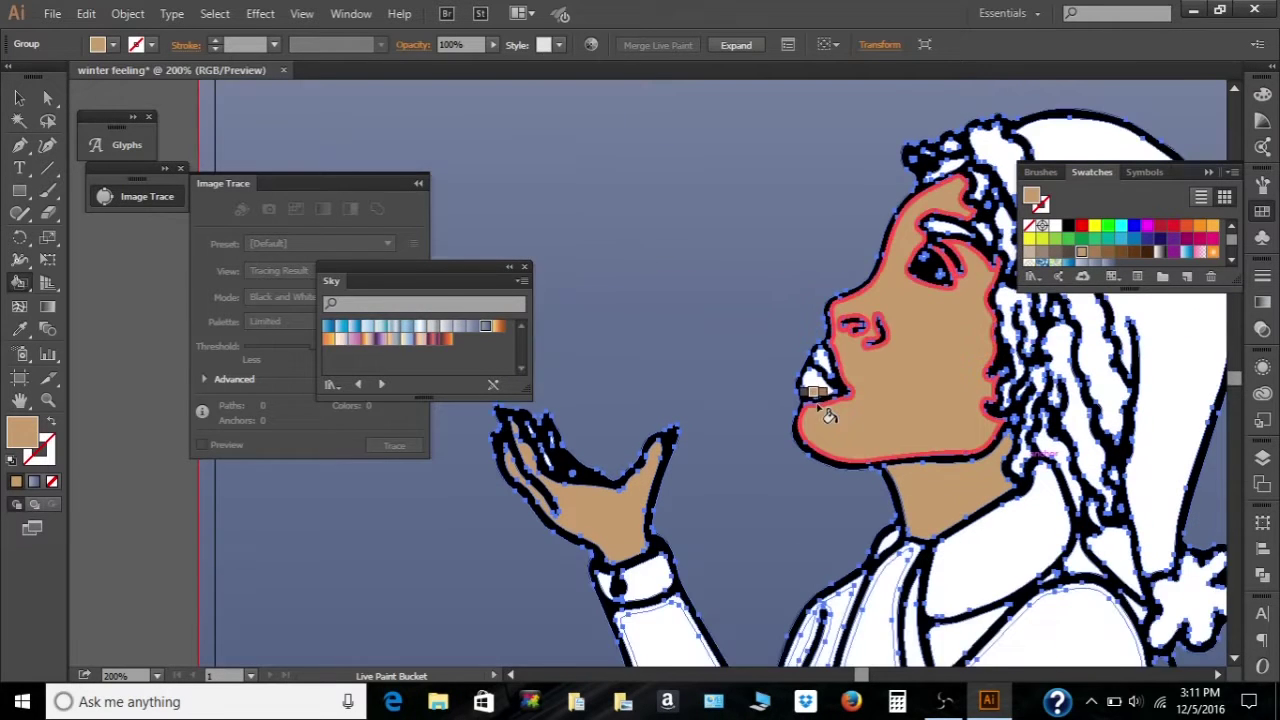
pyautogui.scroll(-2, 735, 413)
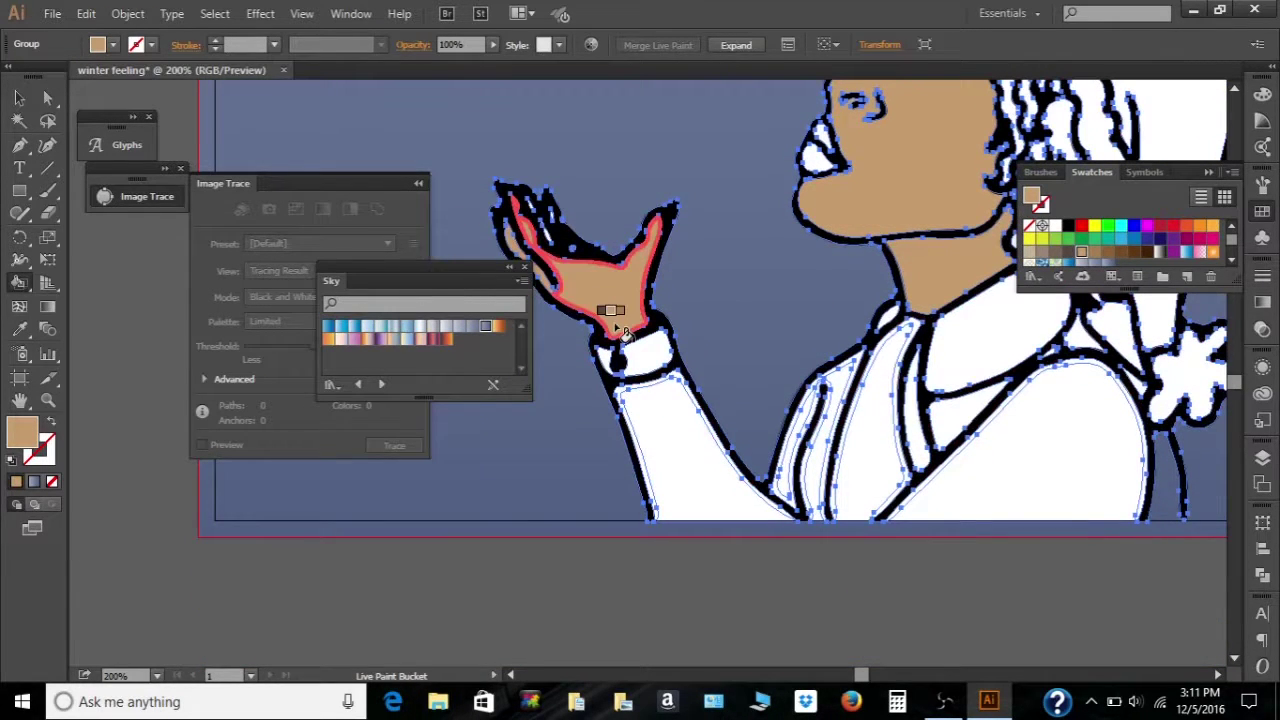
pyautogui.scroll(1, 611, 325)
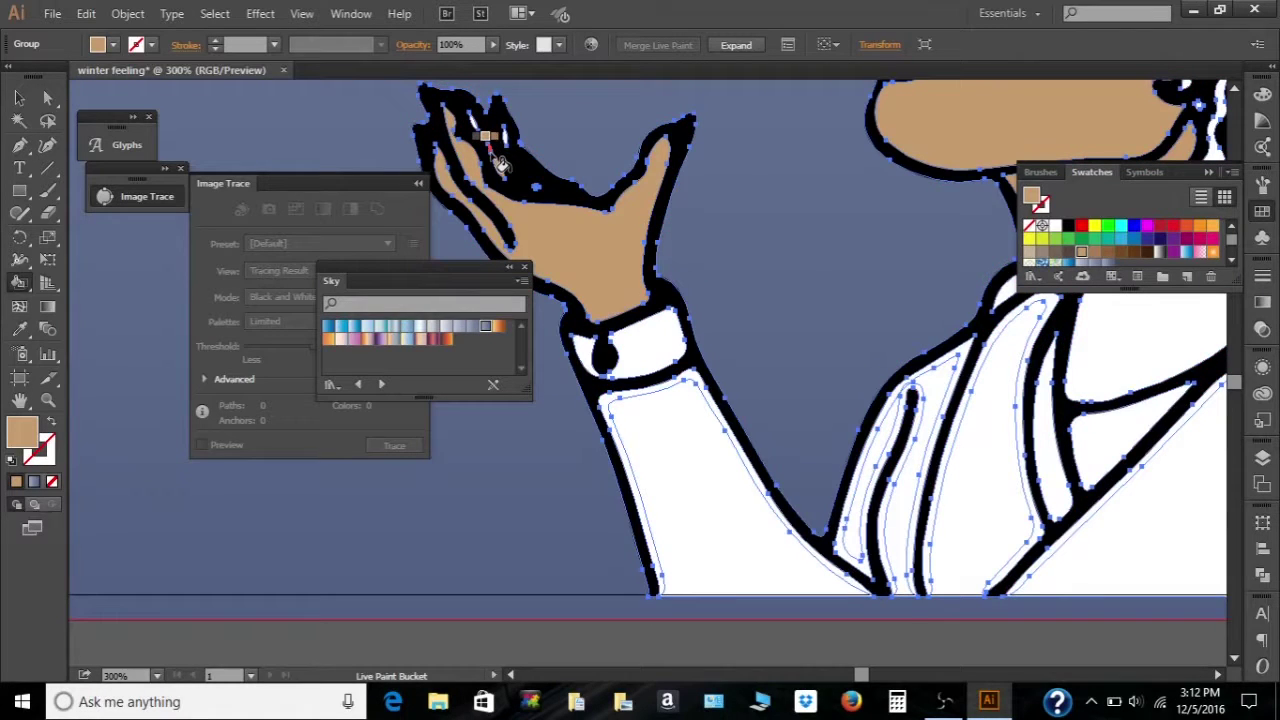
pyautogui.click(497, 157)
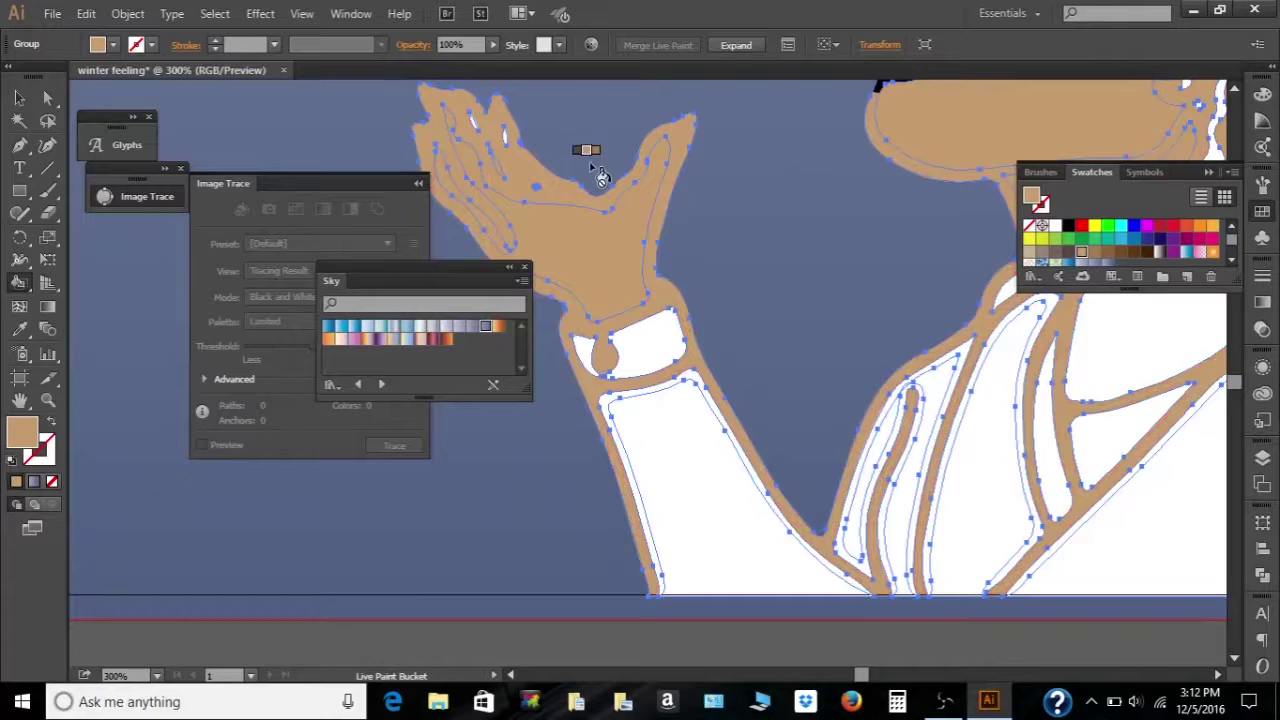
pyautogui.hotkey('ctrl', 'z')
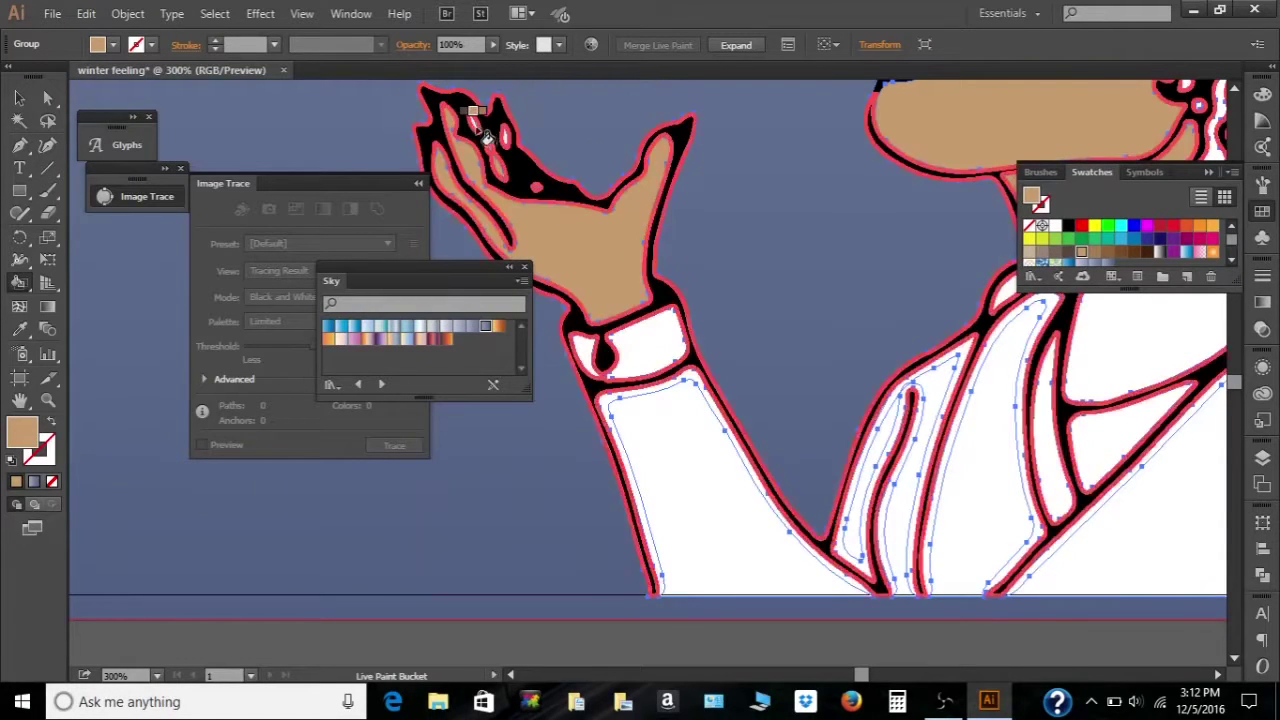
pyautogui.click(474, 130)
pyautogui.hotkey('ctrl', 'z')
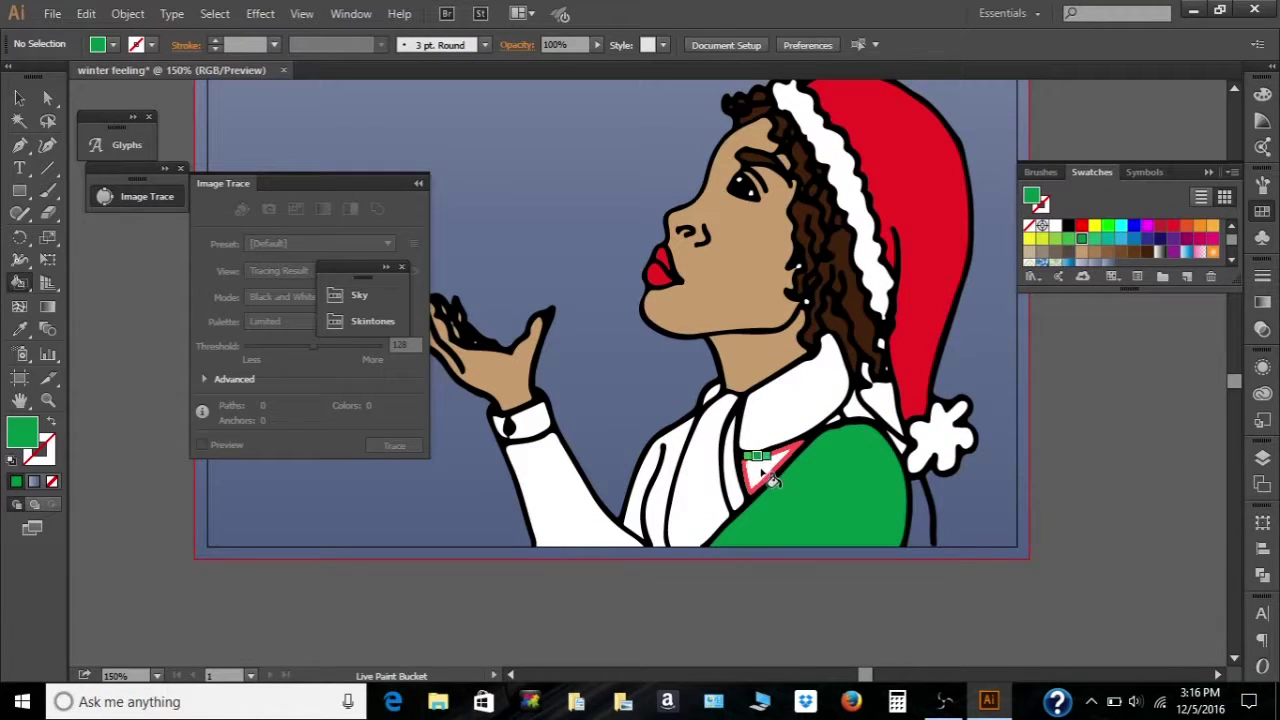
# - Fill the shirt area green, undoing an accidental green fill on the outlines
pyautogui.click(664, 503)
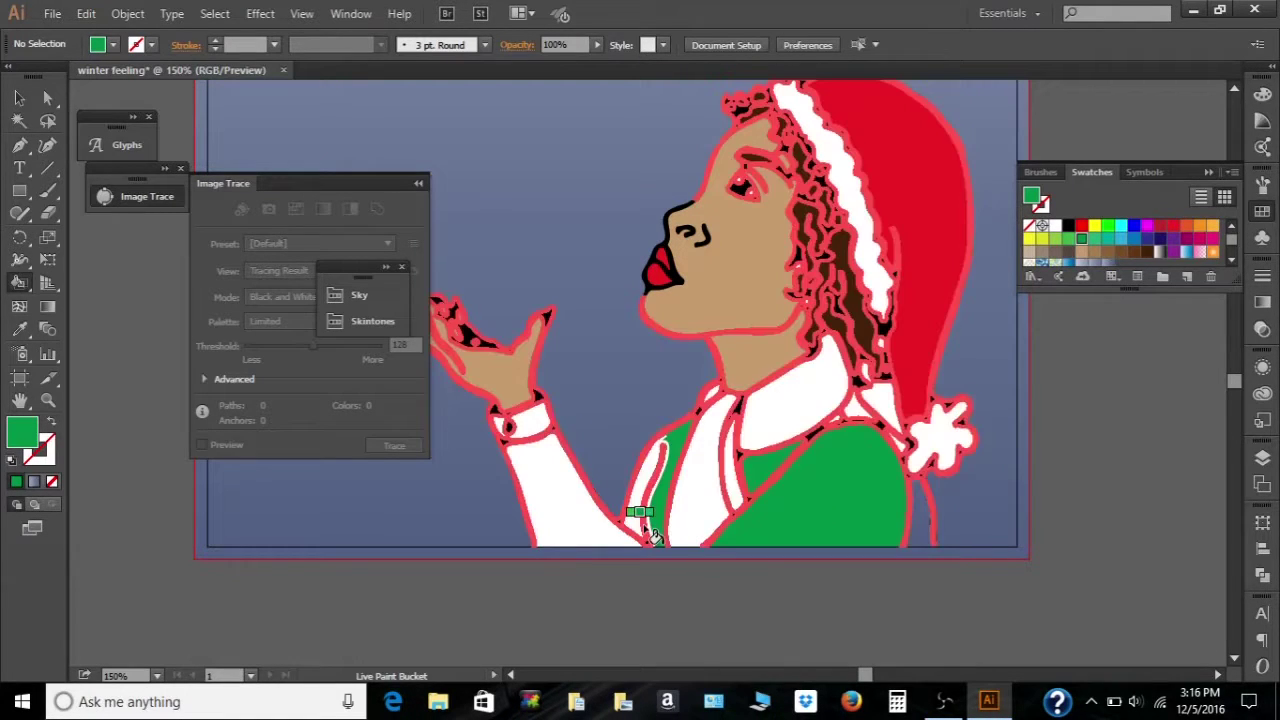
pyautogui.tripleClick(656, 546)
pyautogui.hotkey('ctrl', 'z')
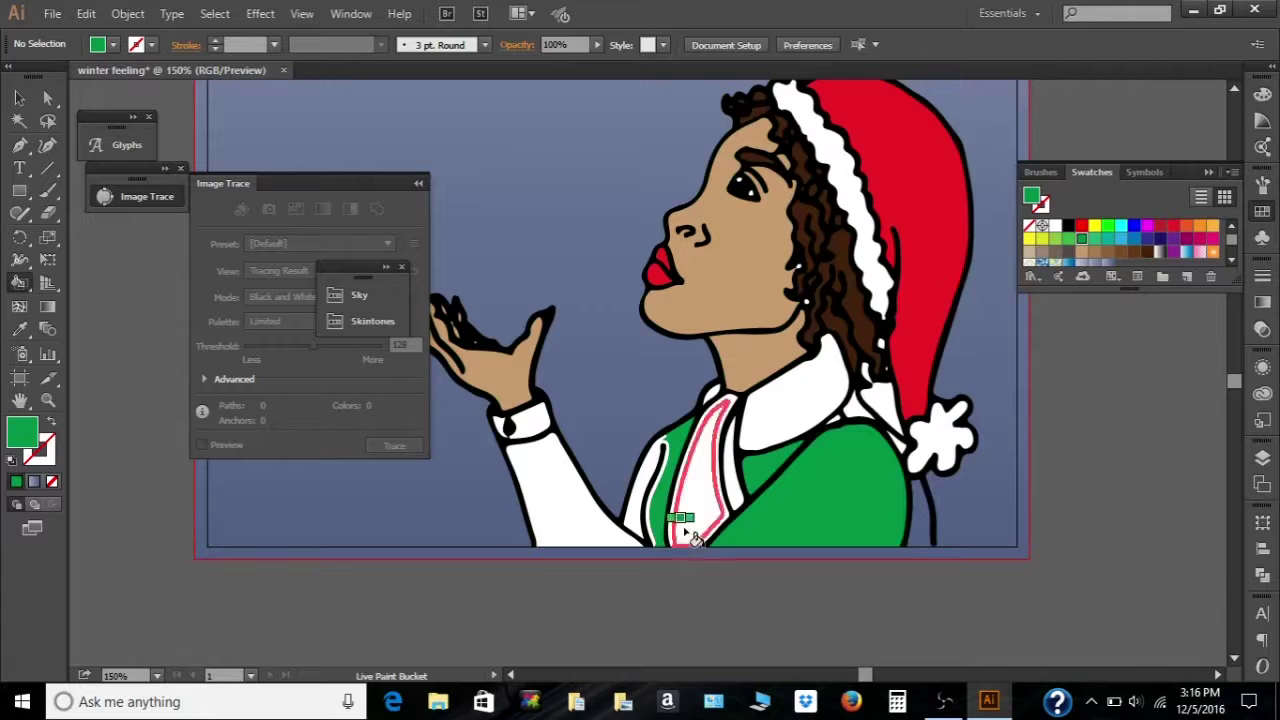
# - Draw a Pencil stroke along the coat's bottom edge on the new layer
pyautogui.click(1262, 457)
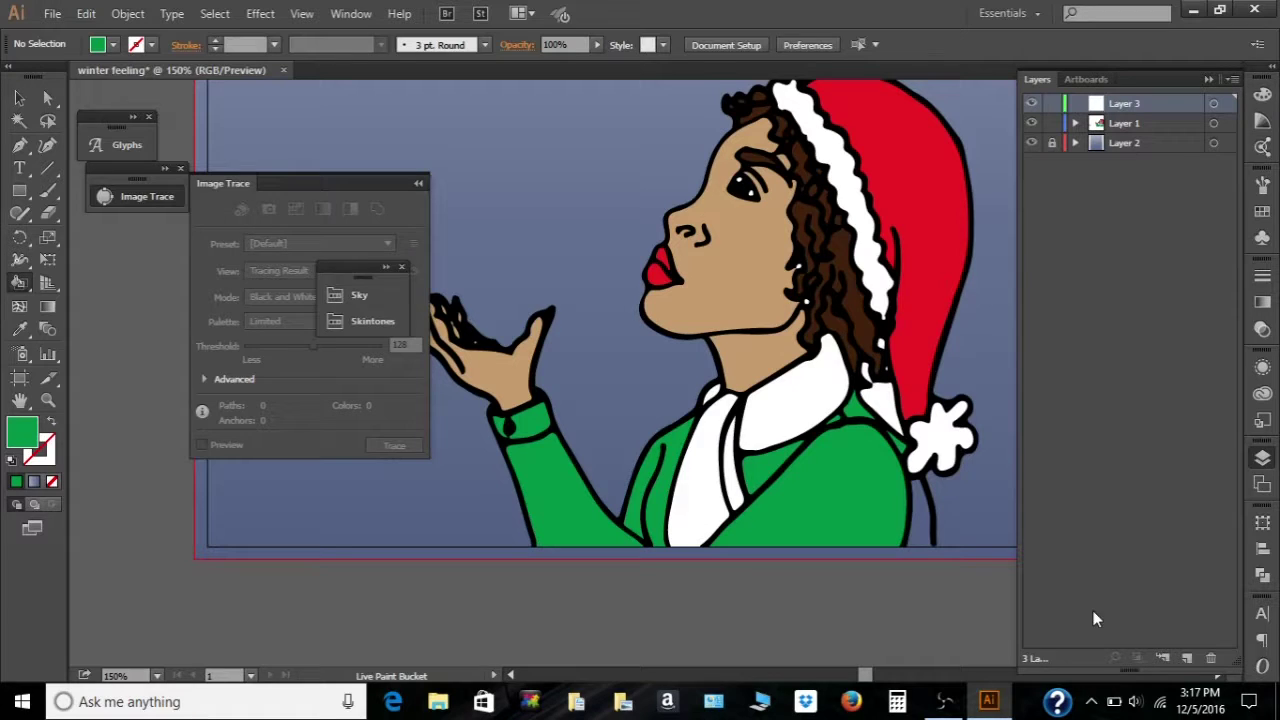
pyautogui.moveTo(19, 212); pyautogui.dragTo(68, 232)
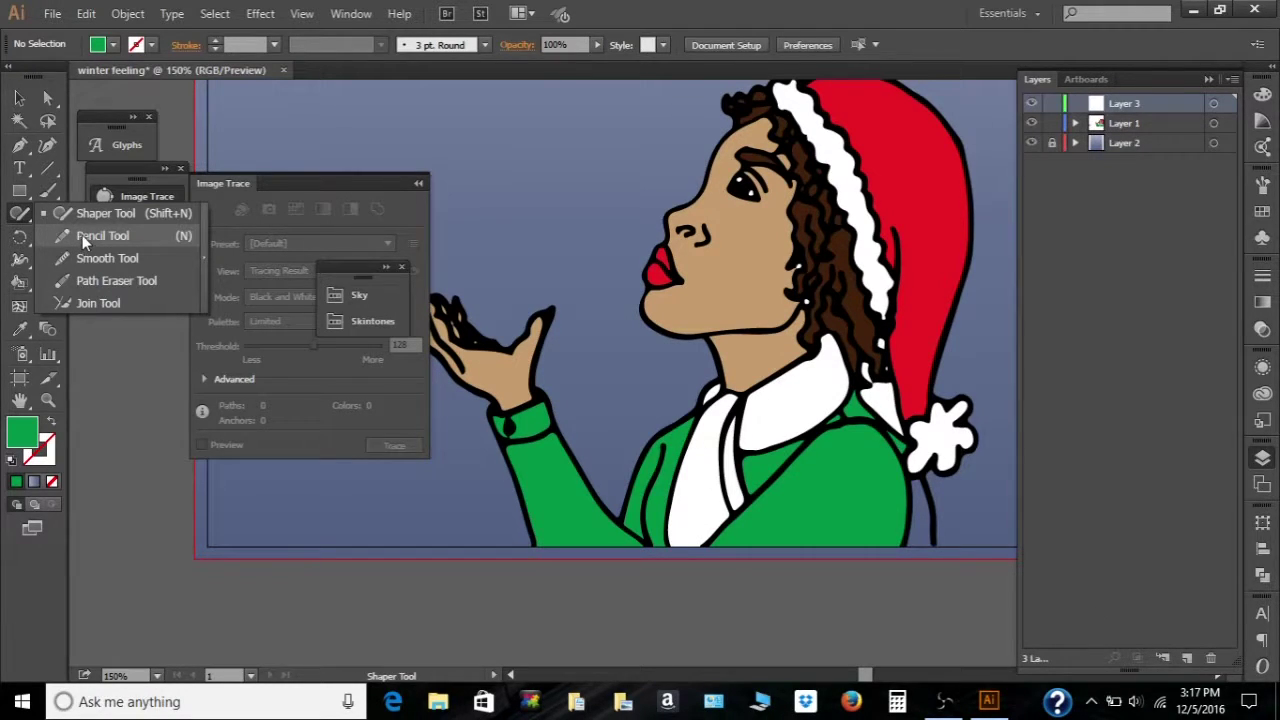
pyautogui.click(82, 235)
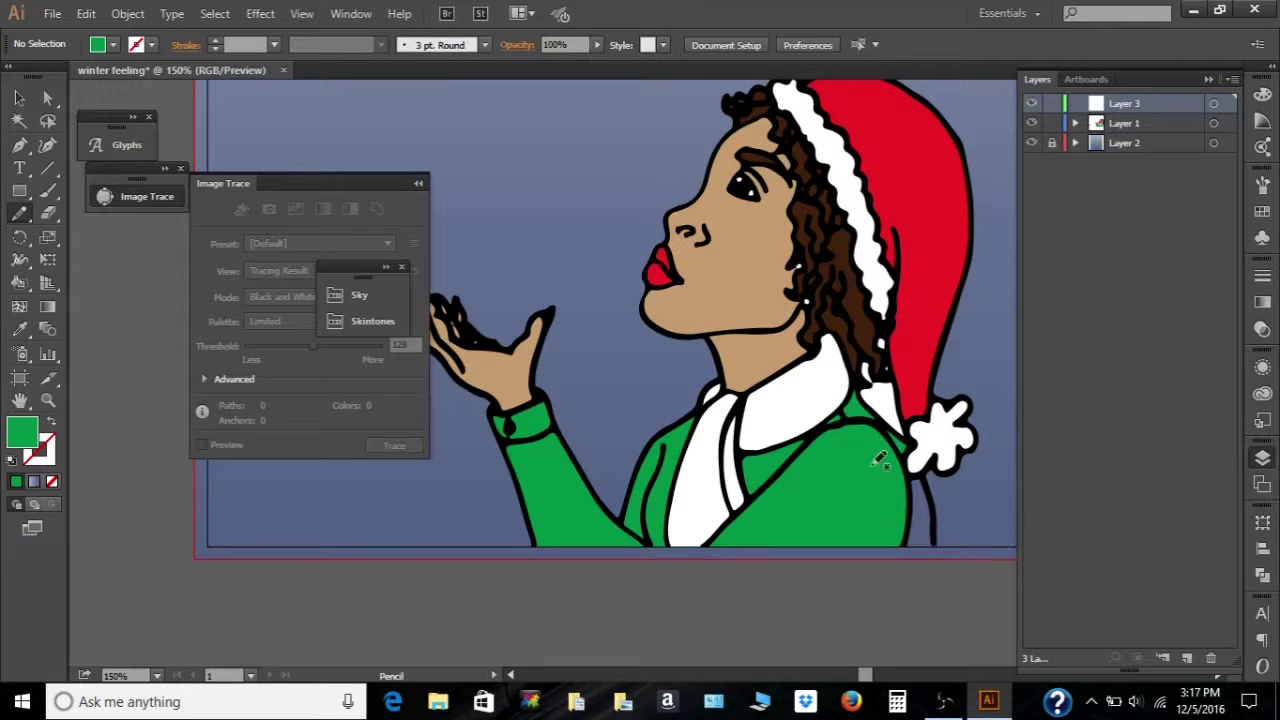
pyautogui.moveTo(906, 537); pyautogui.dragTo(950, 537)
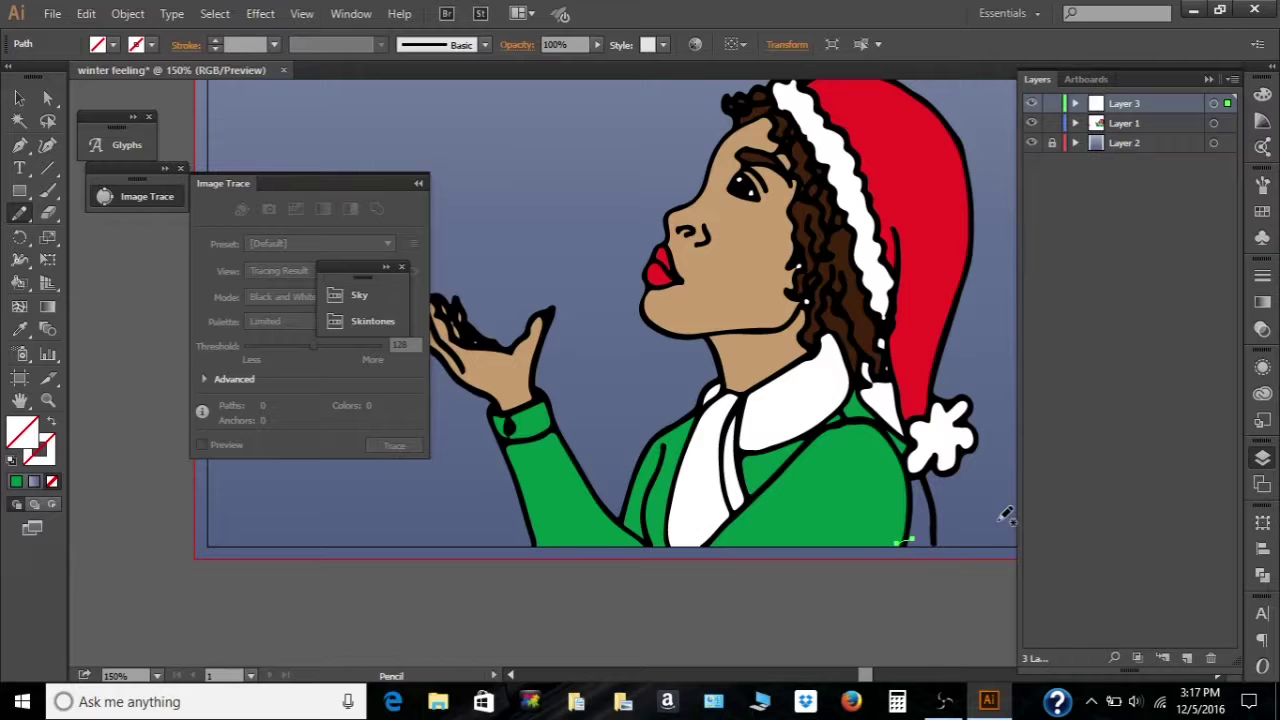
pyautogui.hotkey('ctrl', 'z')
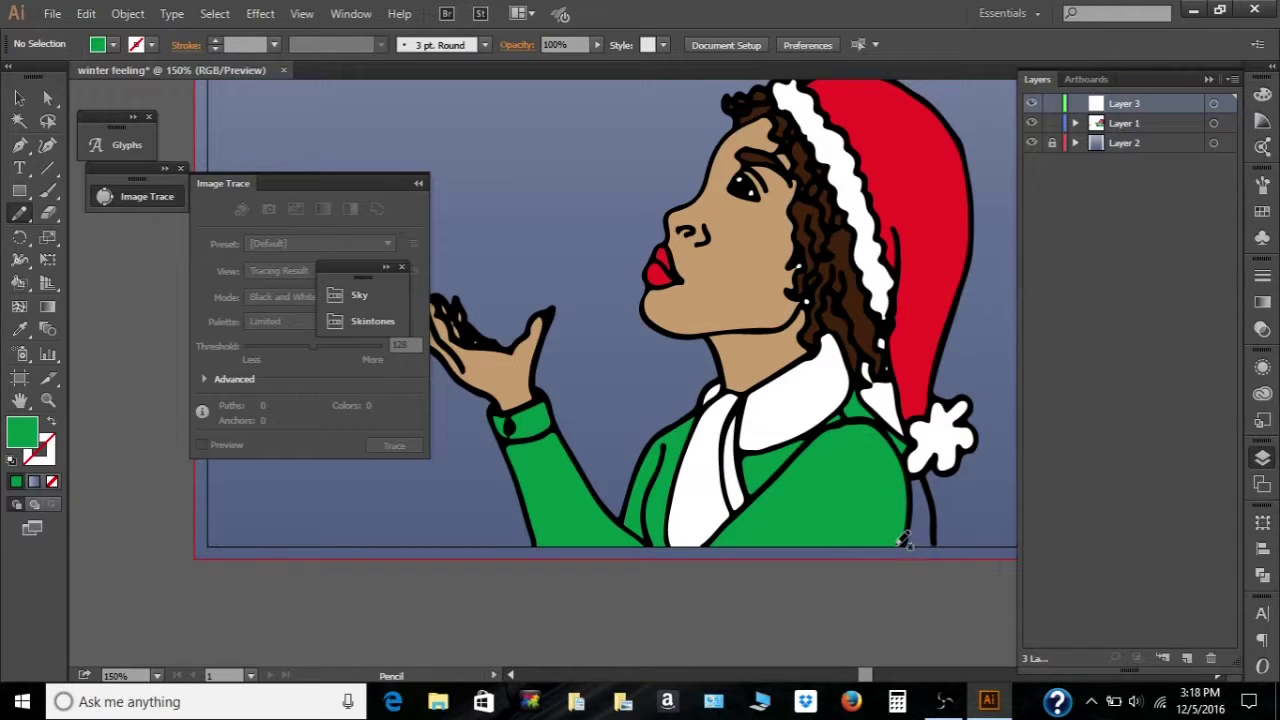
pyautogui.moveTo(900, 546)
pyautogui.mouseDown()
pyautogui.moveTo(938, 543)
pyautogui.moveTo(922, 481)
pyautogui.moveTo(900, 465)
pyautogui.moveTo(896, 544)
pyautogui.mouseUp()
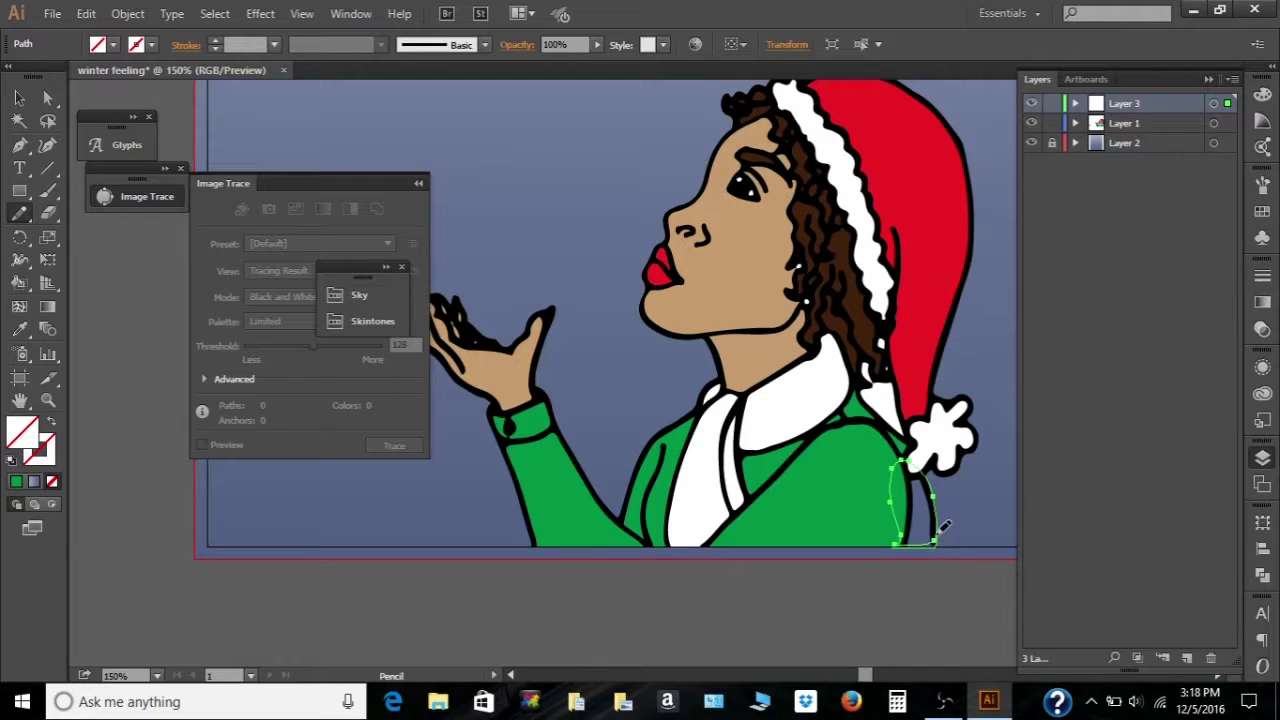
# - Smooth the new path's right side and nudge it slightly downward
pyautogui.moveTo(903, 543); pyautogui.dragTo(934, 552)
pyautogui.click(19, 97)
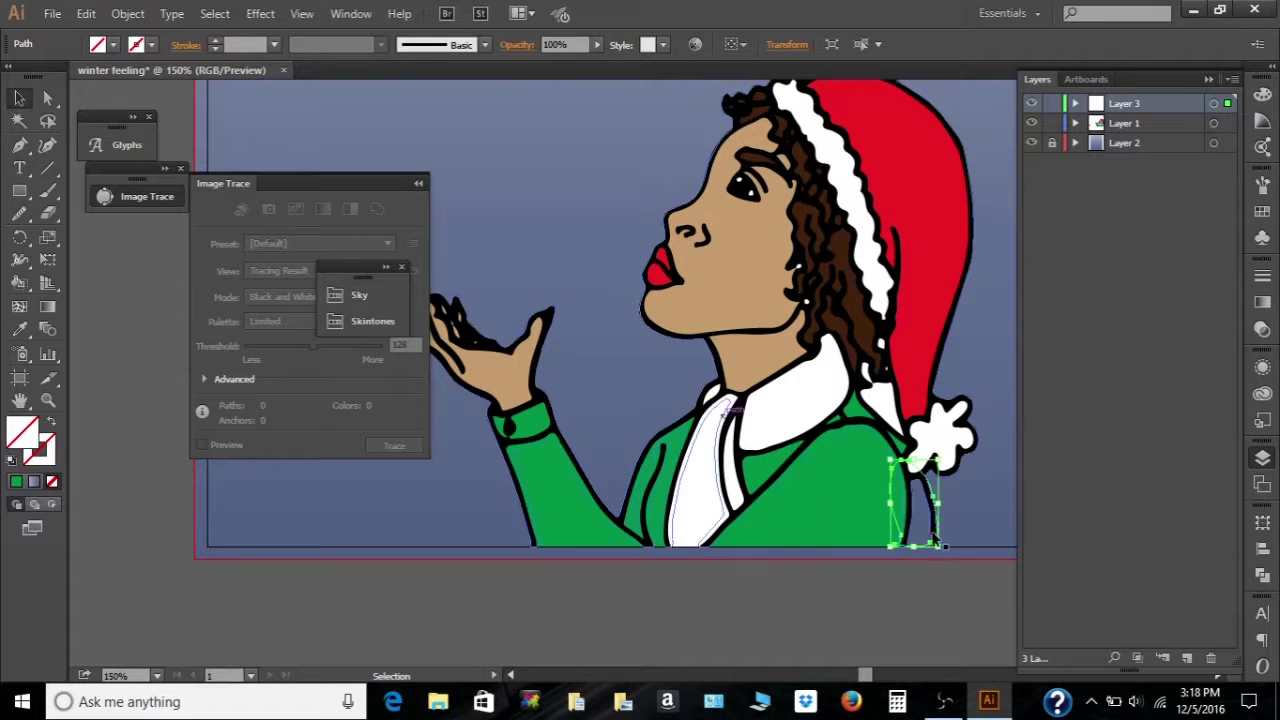
pyautogui.moveTo(928, 547); pyautogui.dragTo(926, 561)
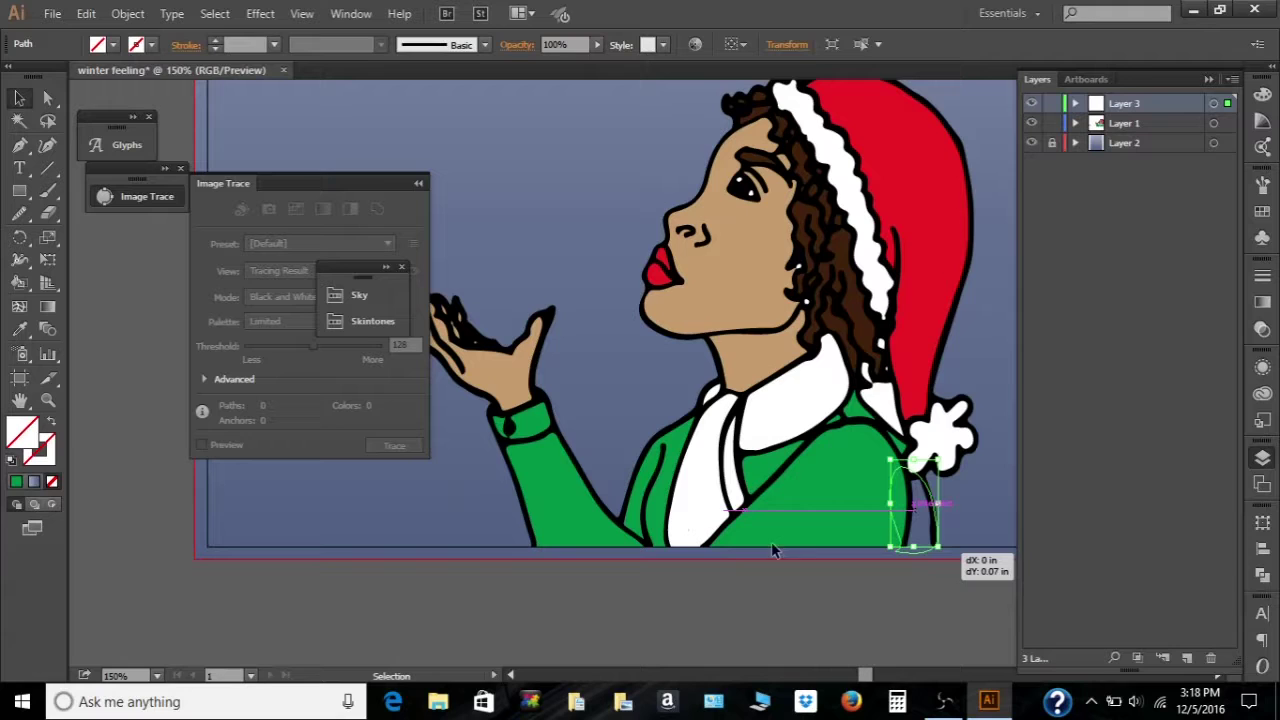
# - Stack Layer 3 under Layer 1, fill the coat-edge path green, and return to Live Paint for the collar and scarf
pyautogui.scroll(-1, 940, 550)
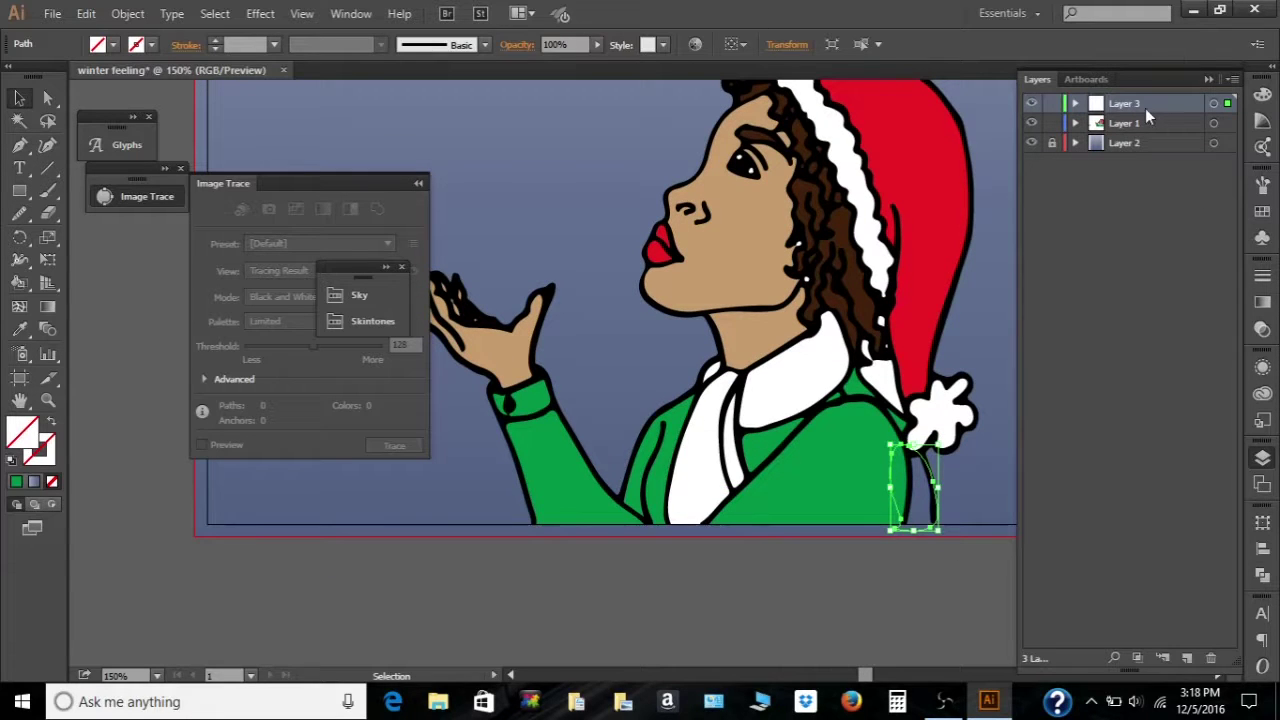
pyautogui.moveTo(1143, 103); pyautogui.dragTo(1142, 134)
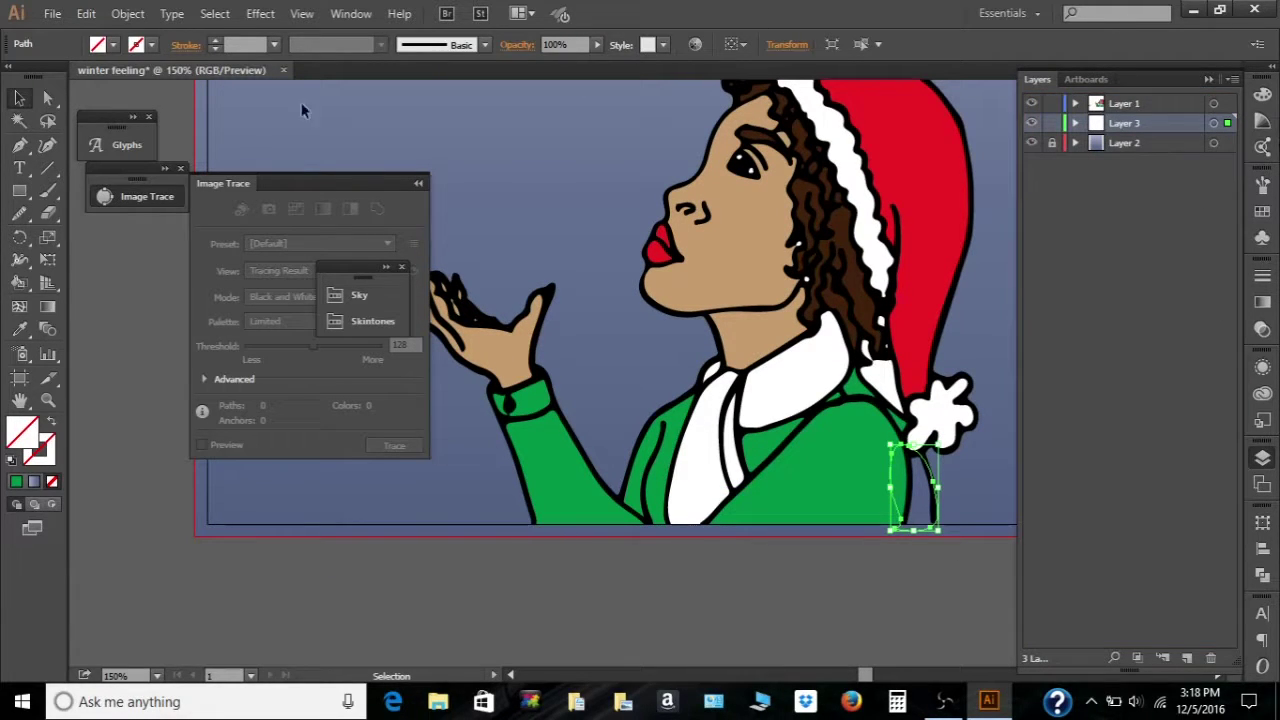
pyautogui.click(16, 481)
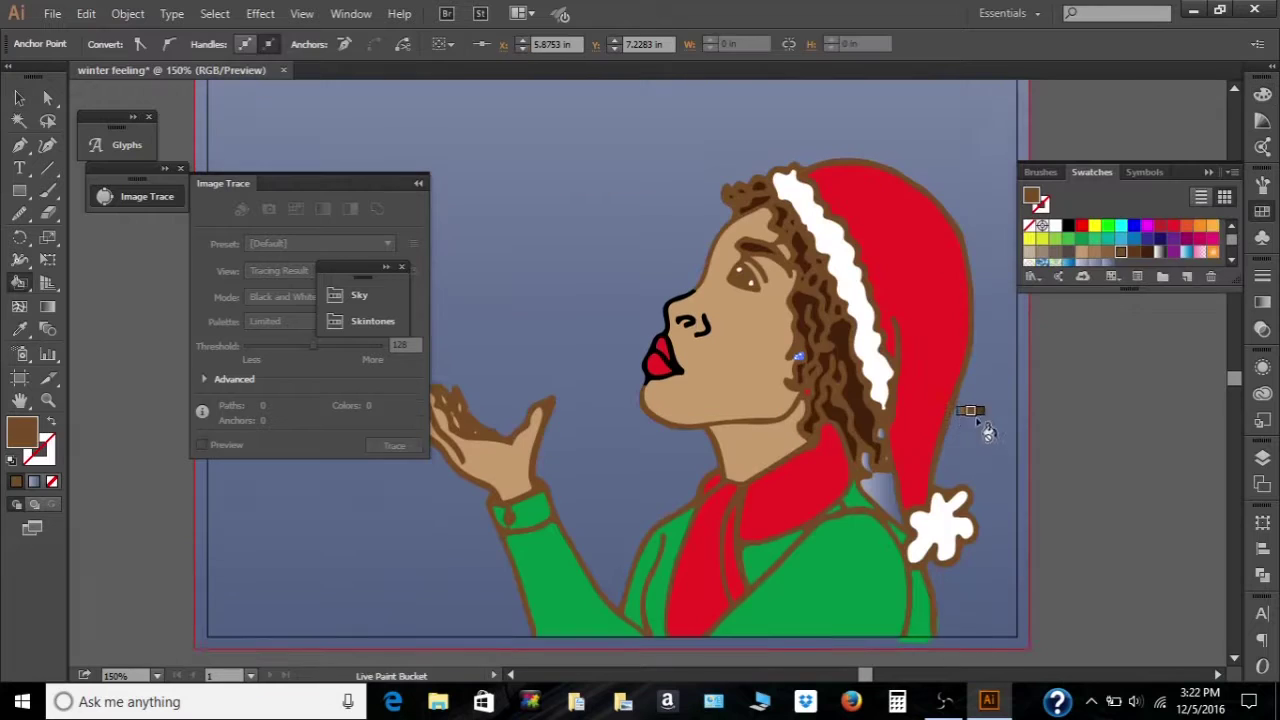
pyautogui.scroll(-1, 979, 421)
pyautogui.click(976, 414)
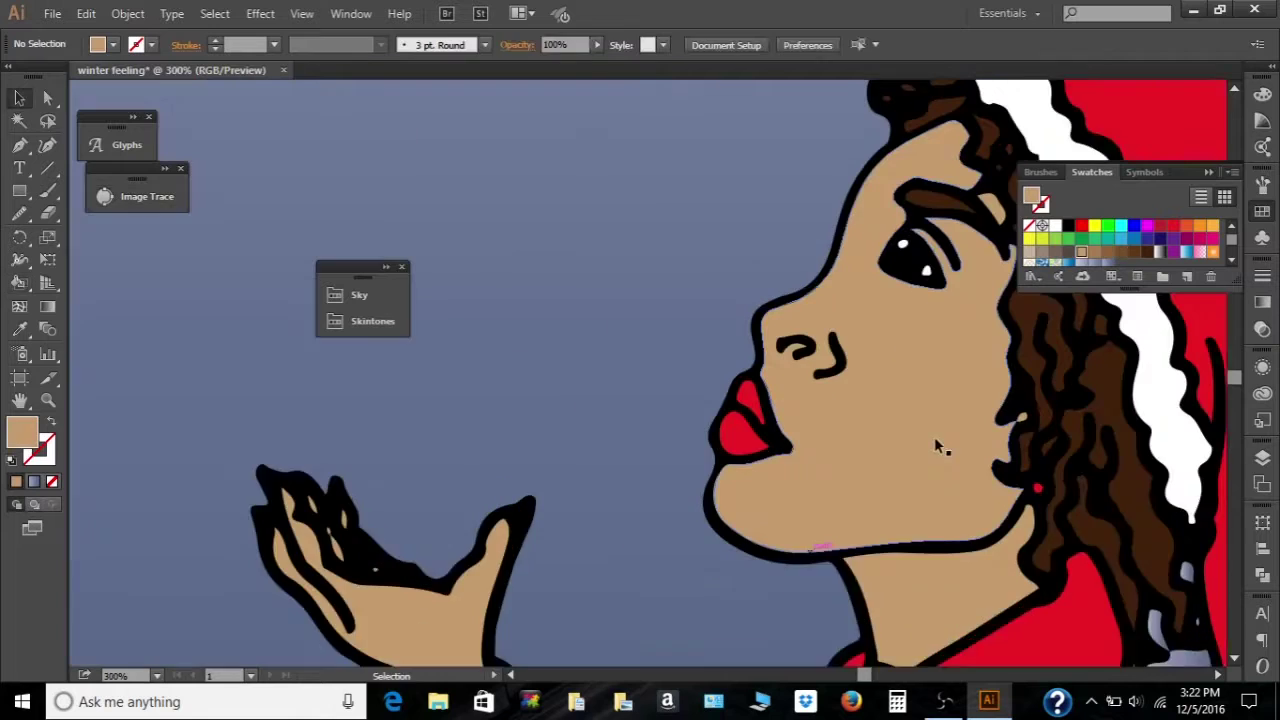
# - Select the girl's eye artwork with the Direct Selection tool
pyautogui.scroll(5, 950, 435)
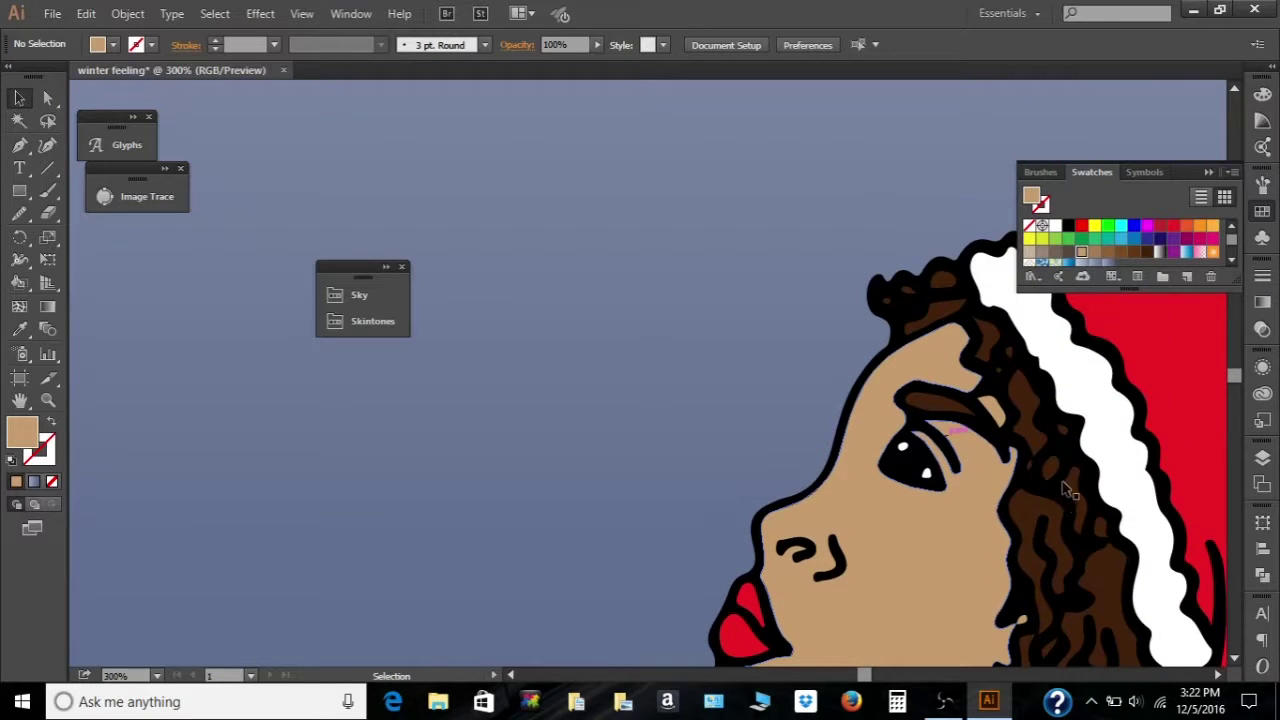
pyautogui.scroll(-2, 1066, 490)
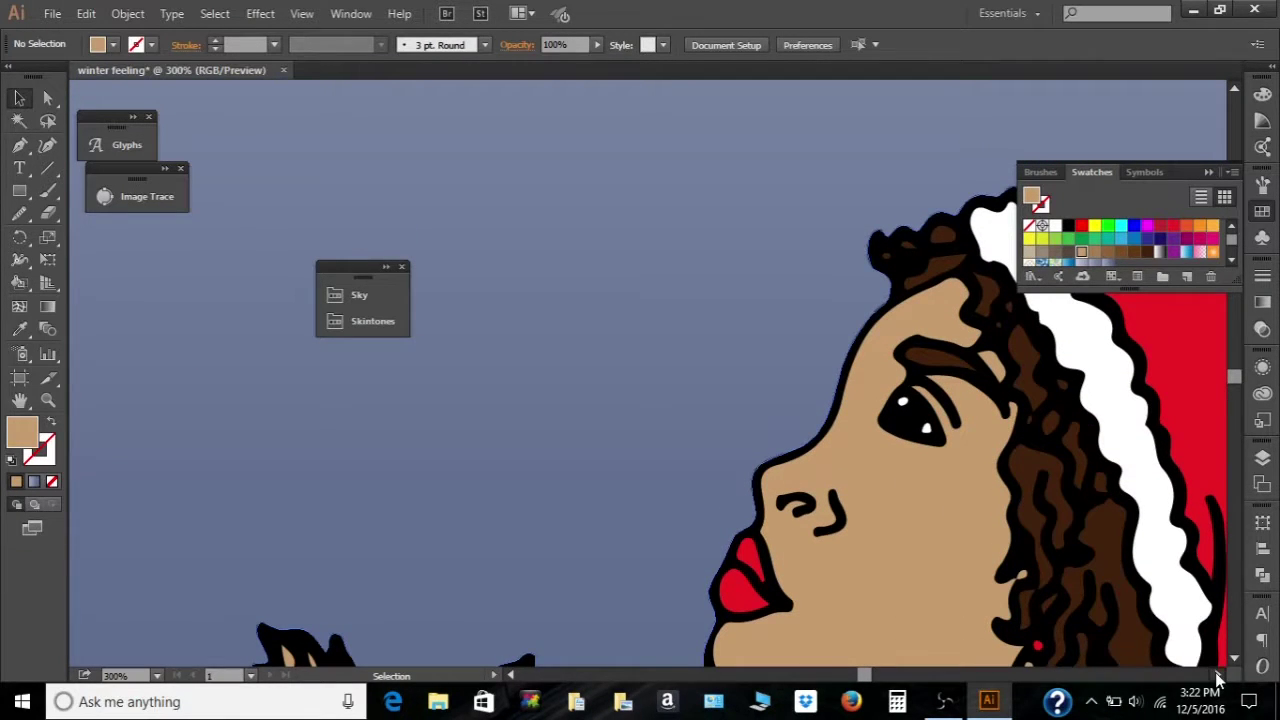
pyautogui.hscroll(5, 930, 540)
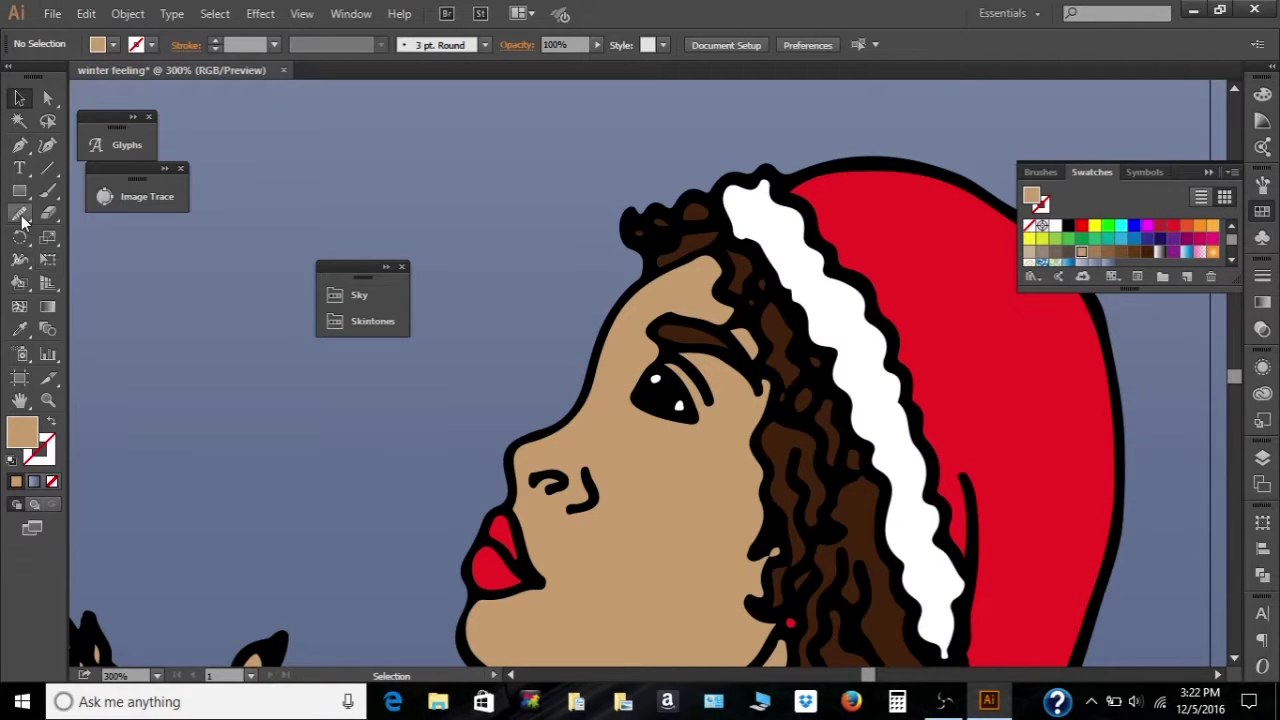
pyautogui.click(45, 106)
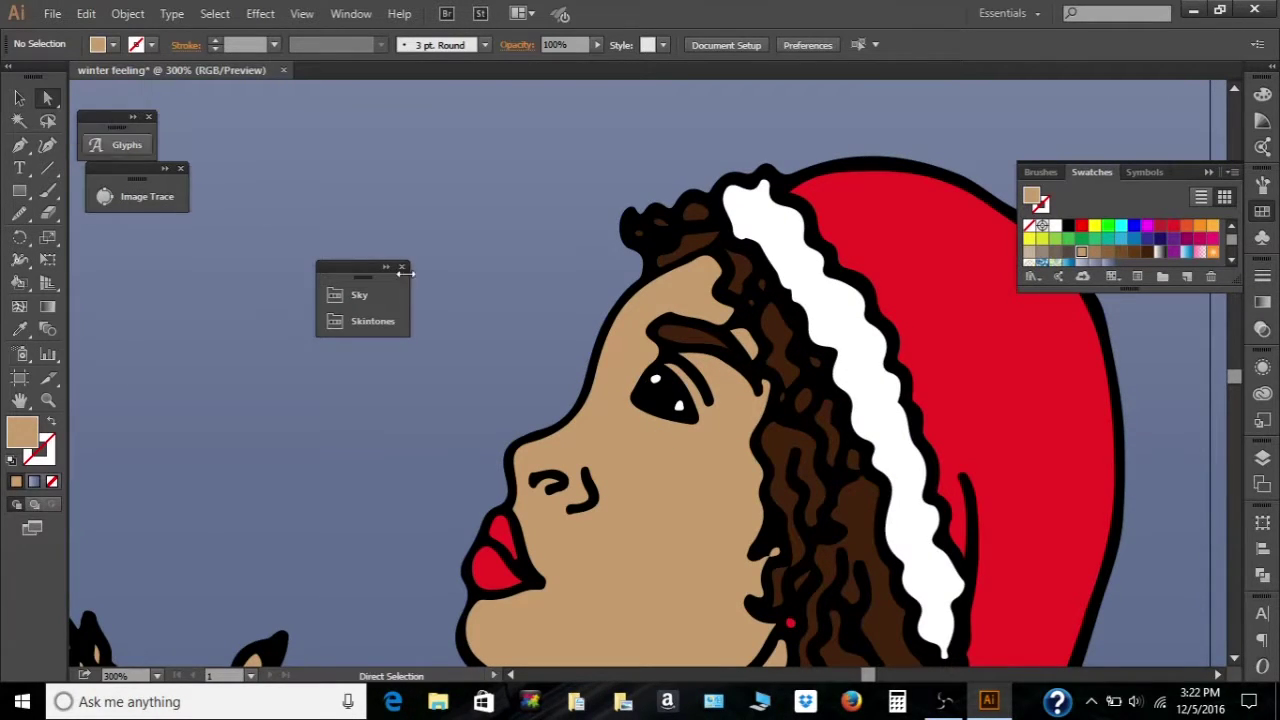
pyautogui.click(680, 412)
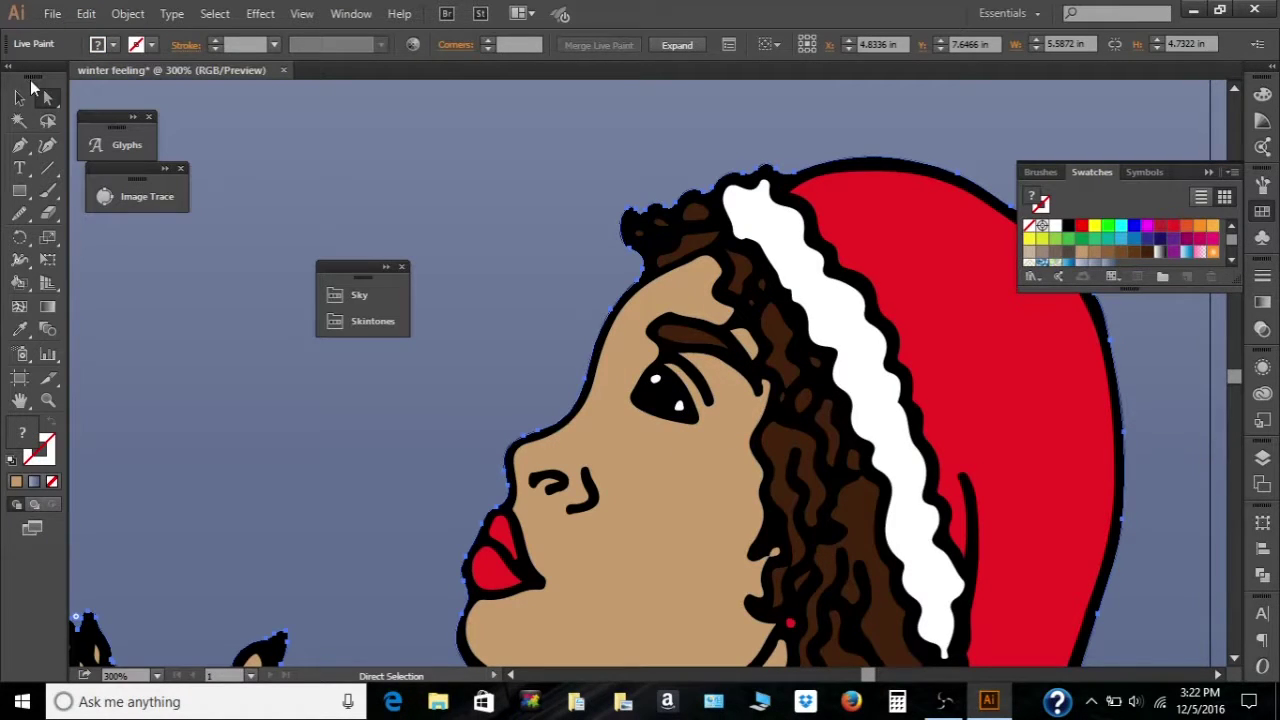
pyautogui.click(19, 97)
pyautogui.moveTo(683, 466); pyautogui.dragTo(684, 456)
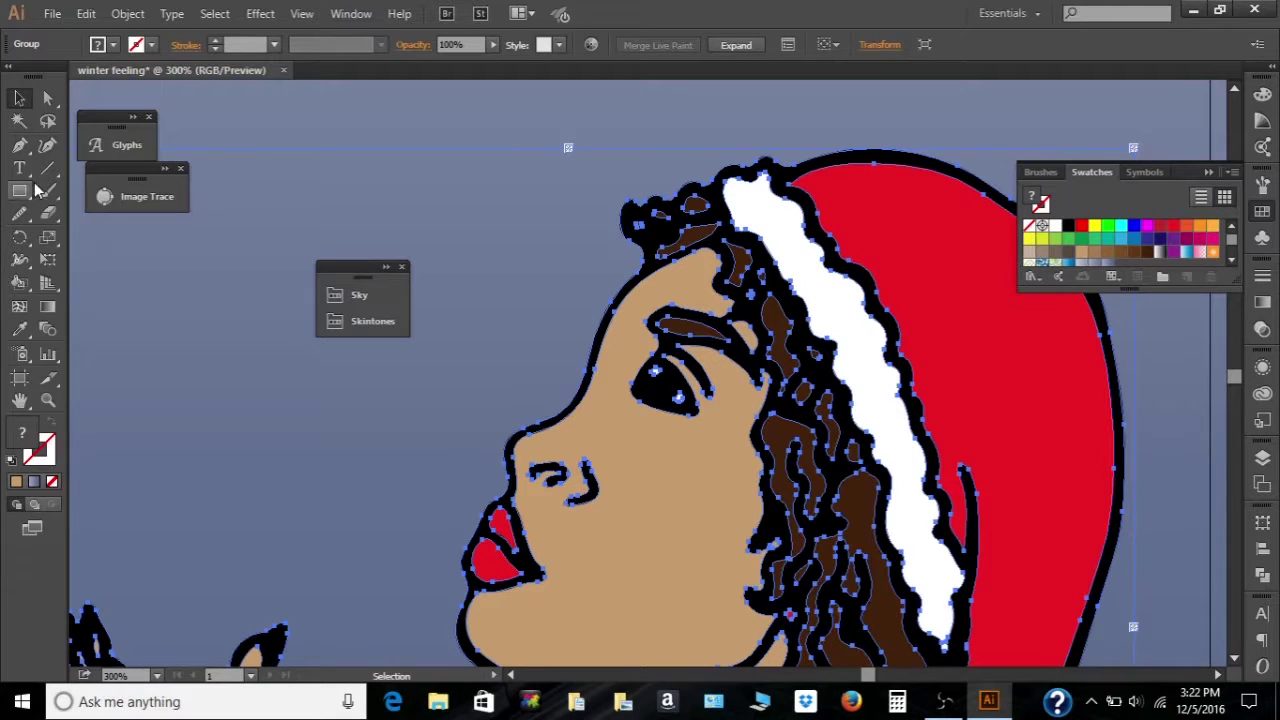
pyautogui.click(45, 100)
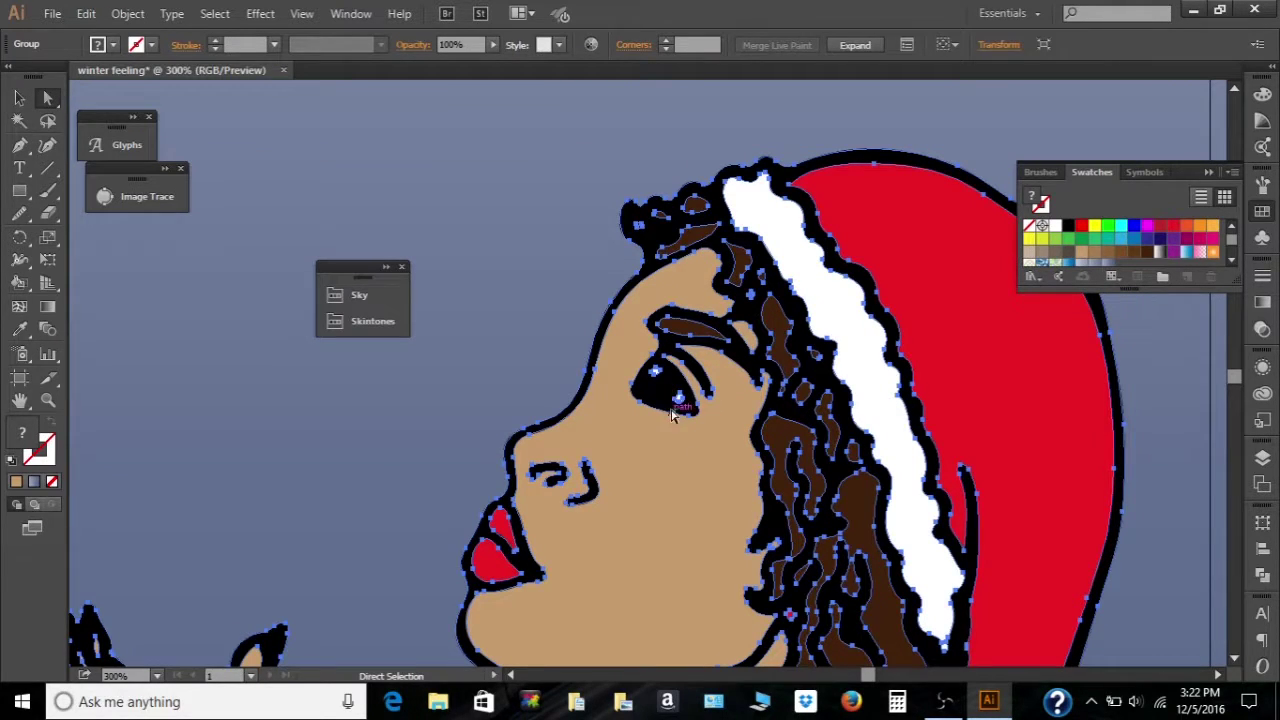
# - Zoom in on the eye and redraw its lower white highlight as a thin crescent with the Pencil
pyautogui.click(19, 212)
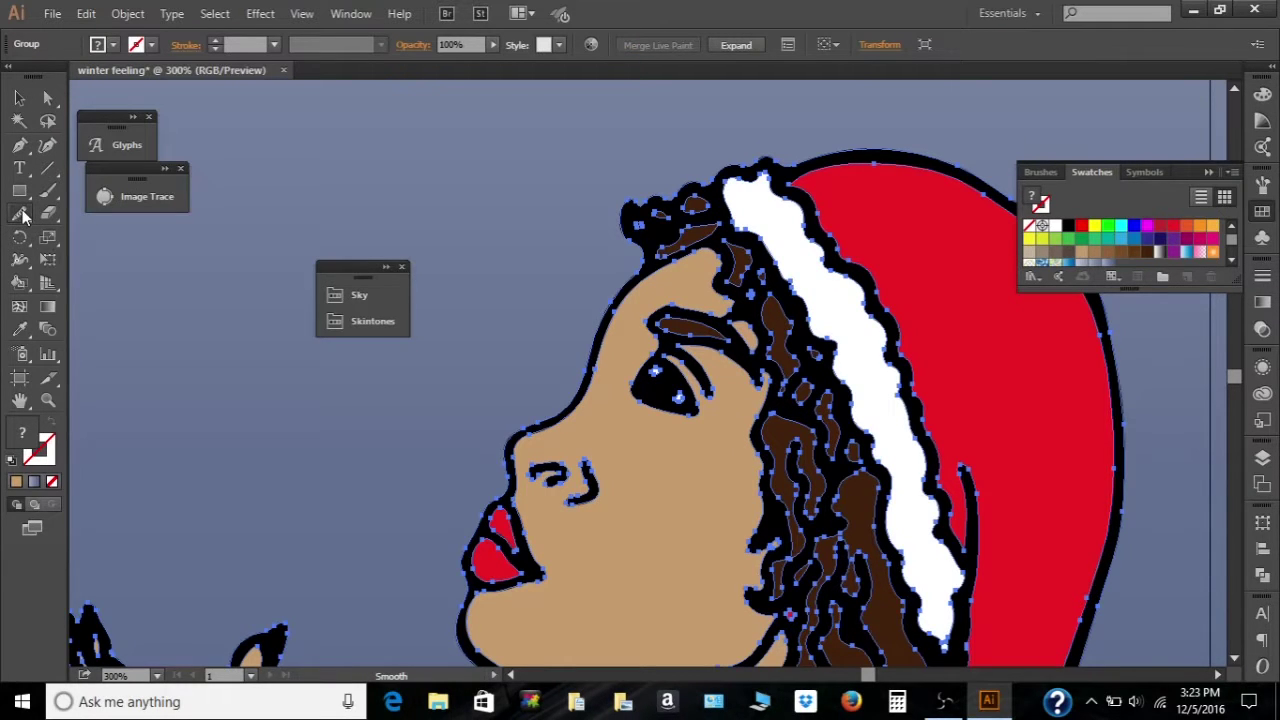
pyautogui.moveTo(19, 212); pyautogui.dragTo(90, 240)
pyautogui.press('ctrl')
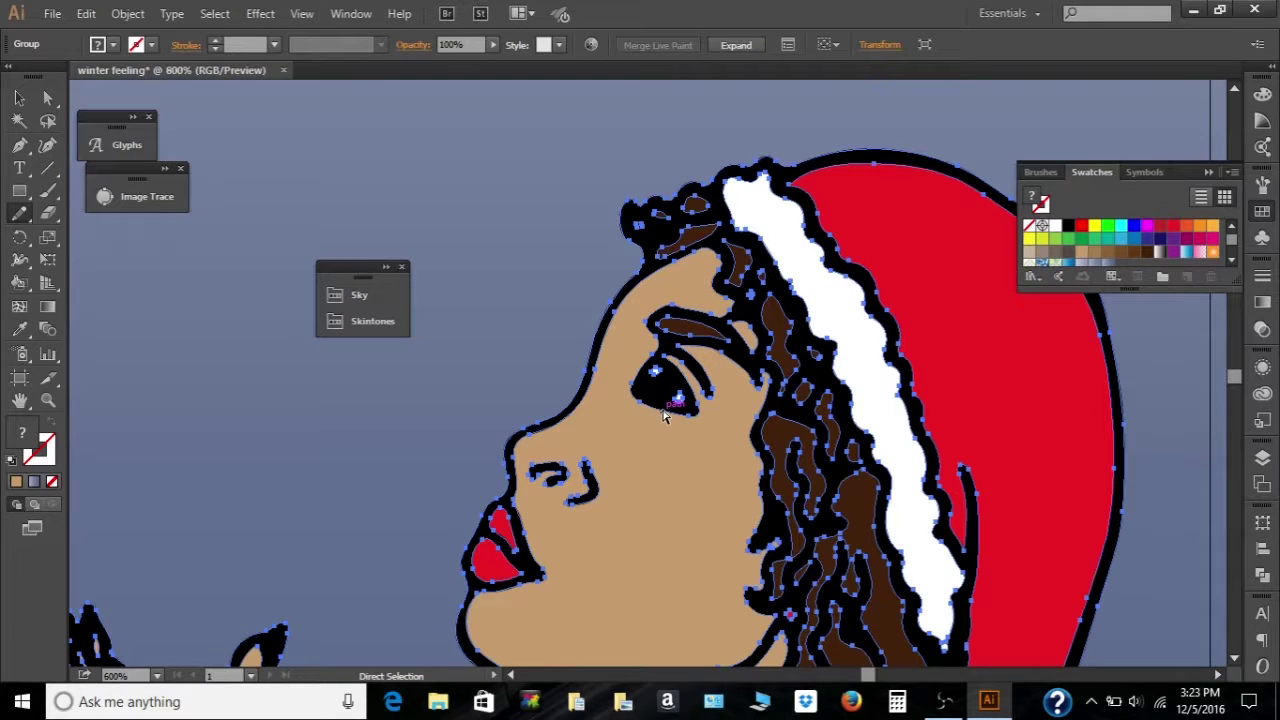
pyautogui.hotkey('ctrl', '+')
pyautogui.hotkey('ctrl', '+')
pyautogui.hotkey('ctrl', '+')
pyautogui.hotkey('ctrl', '+')
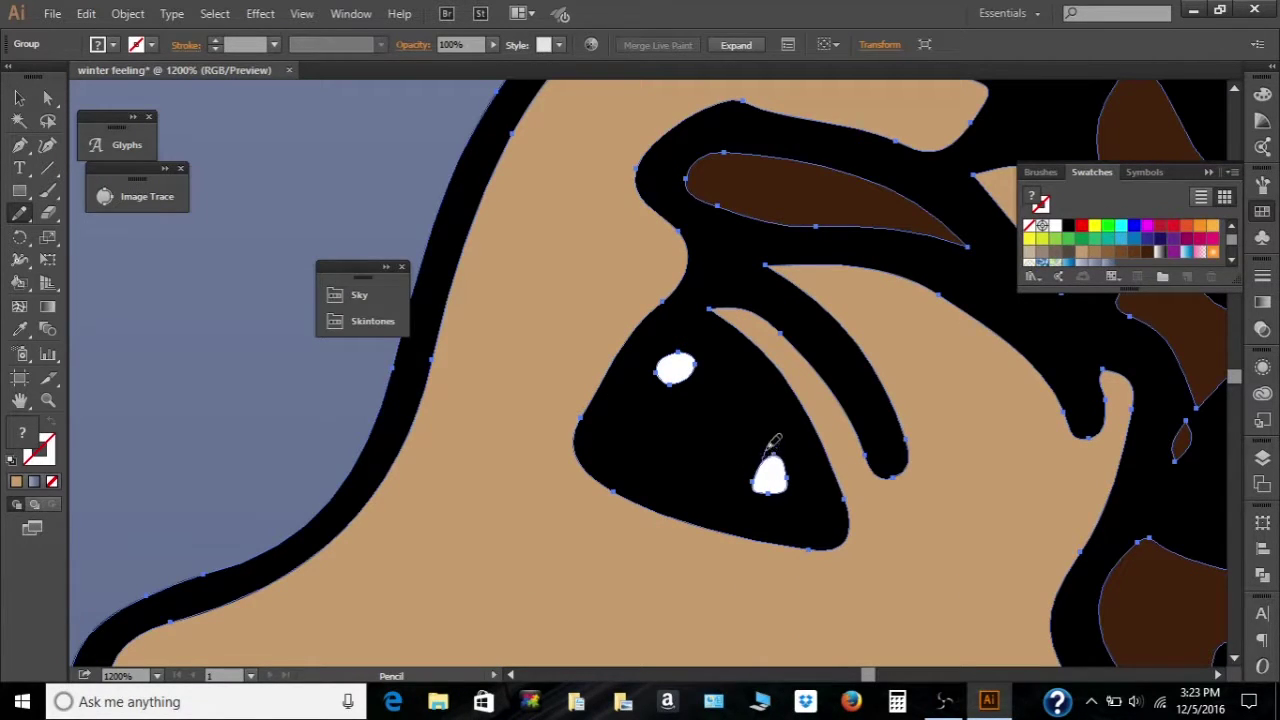
pyautogui.moveTo(769, 449)
pyautogui.mouseDown()
pyautogui.moveTo(771, 516)
pyautogui.moveTo(758, 499)
pyautogui.moveTo(772, 488)
pyautogui.moveTo(727, 486)
pyautogui.moveTo(764, 486)
pyautogui.mouseUp()
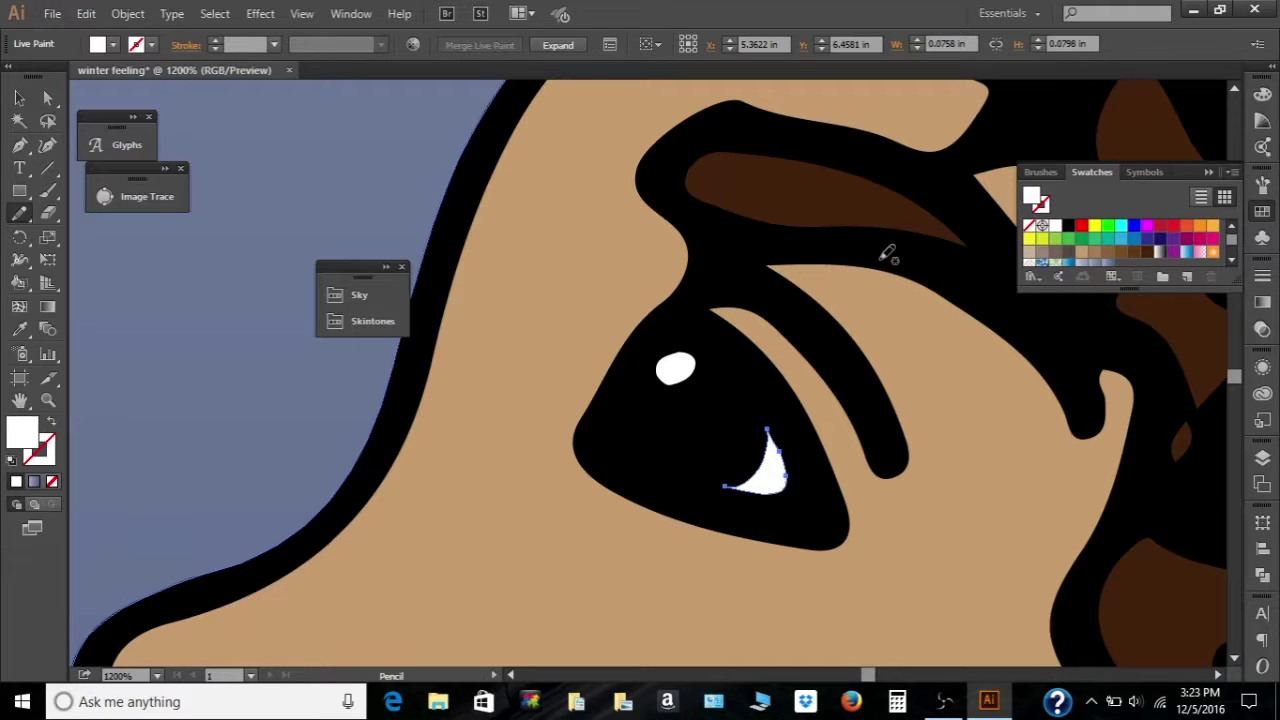
# - Switch back to the Selection tool and deselect the new crescent highlight
pyautogui.scroll(-4, 829, 357)
pyautogui.scroll(-1, 770, 418)
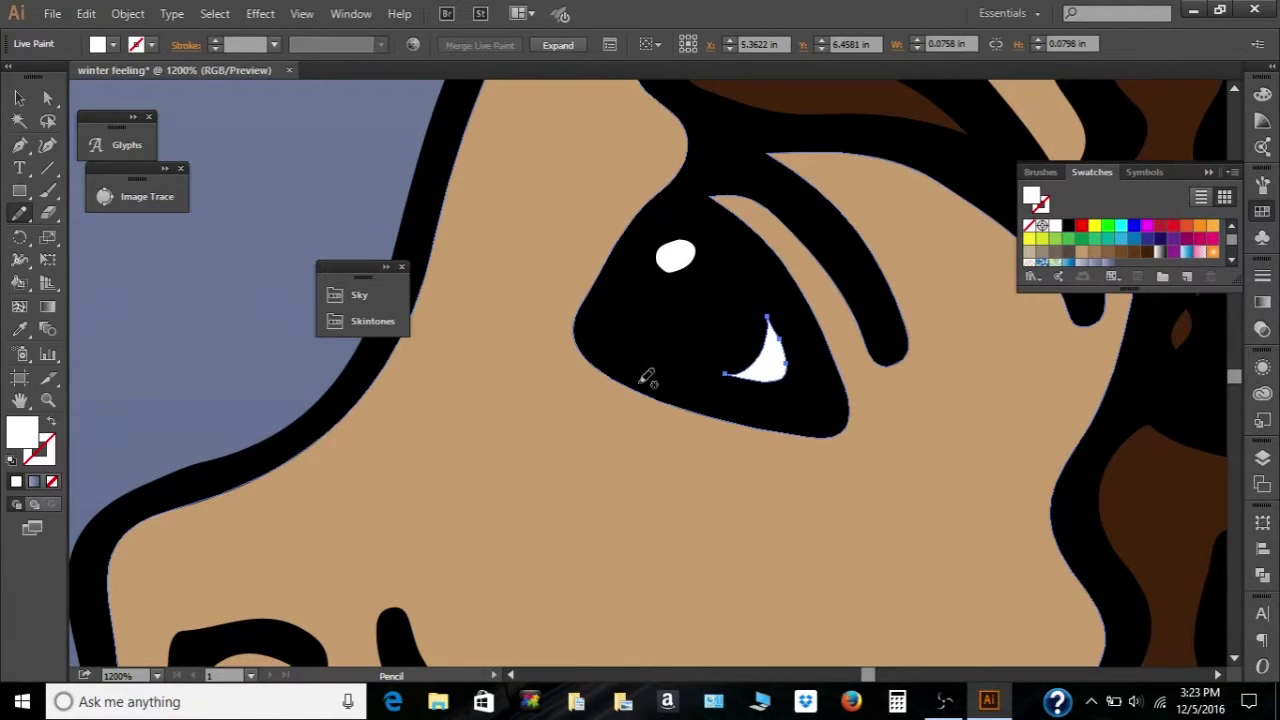
pyautogui.scroll(1, 660, 385)
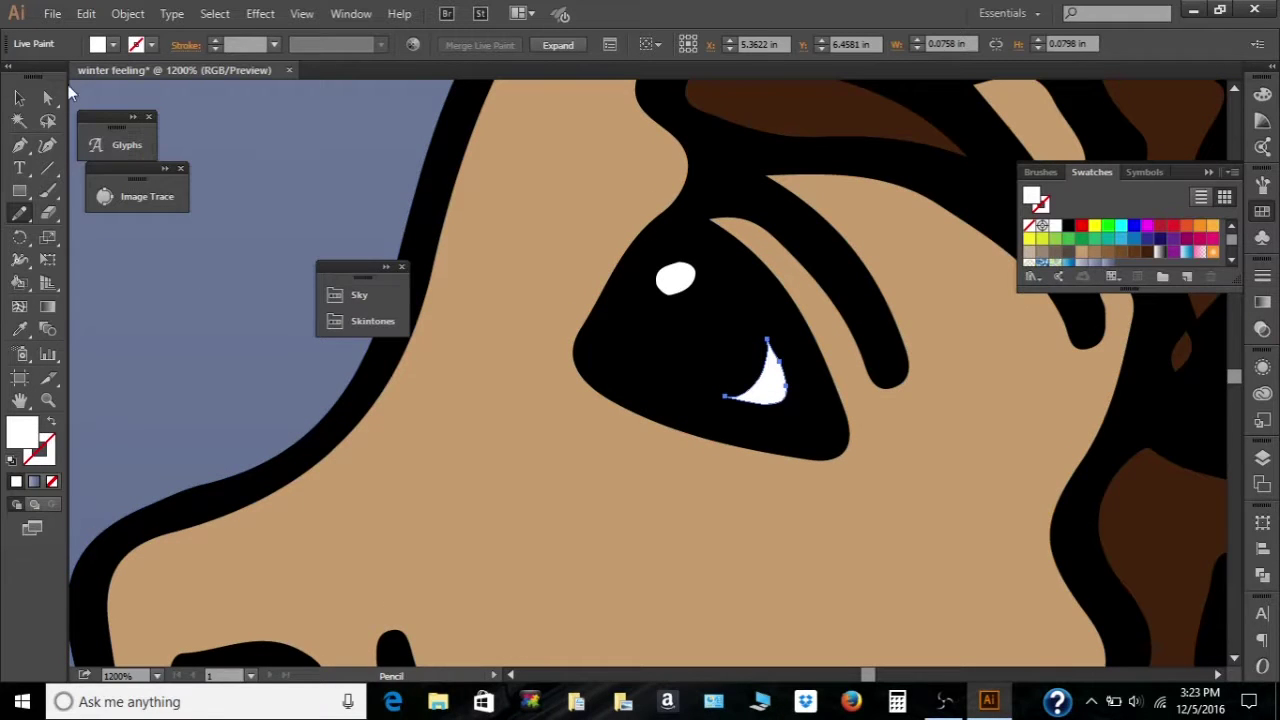
pyautogui.click(19, 97)
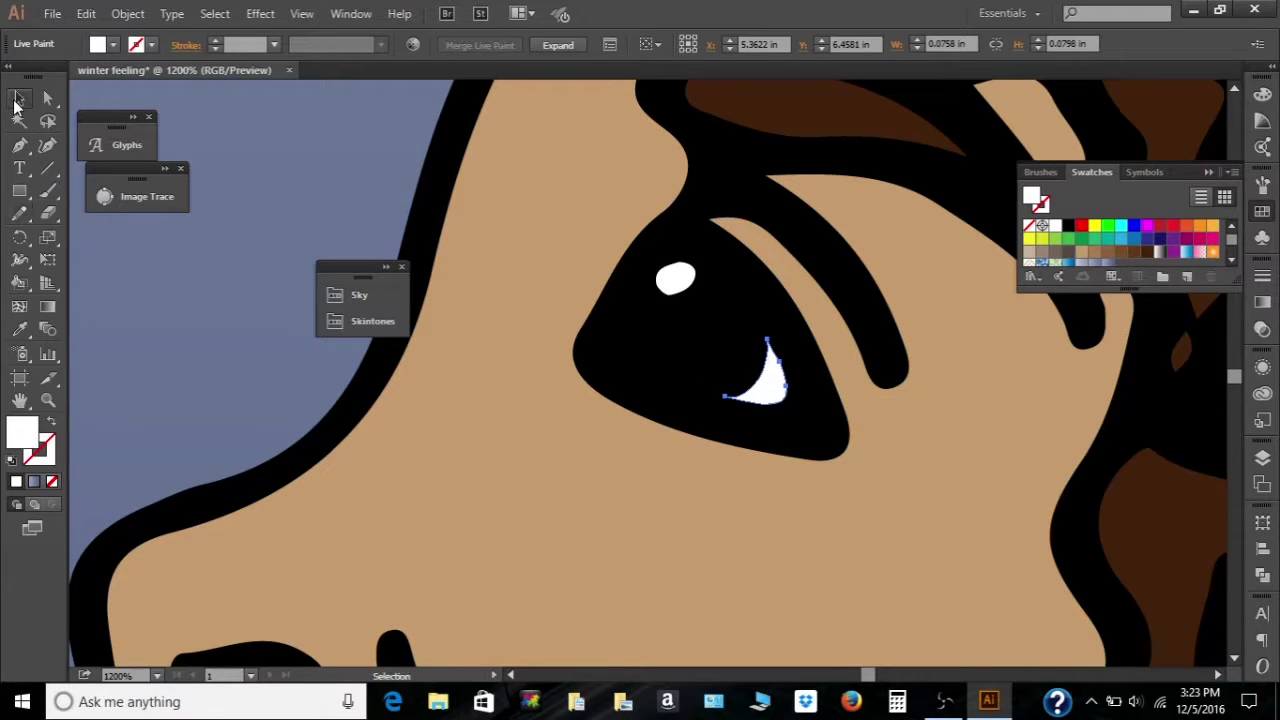
pyautogui.click(262, 312)
pyautogui.scroll(5, 955, 486)
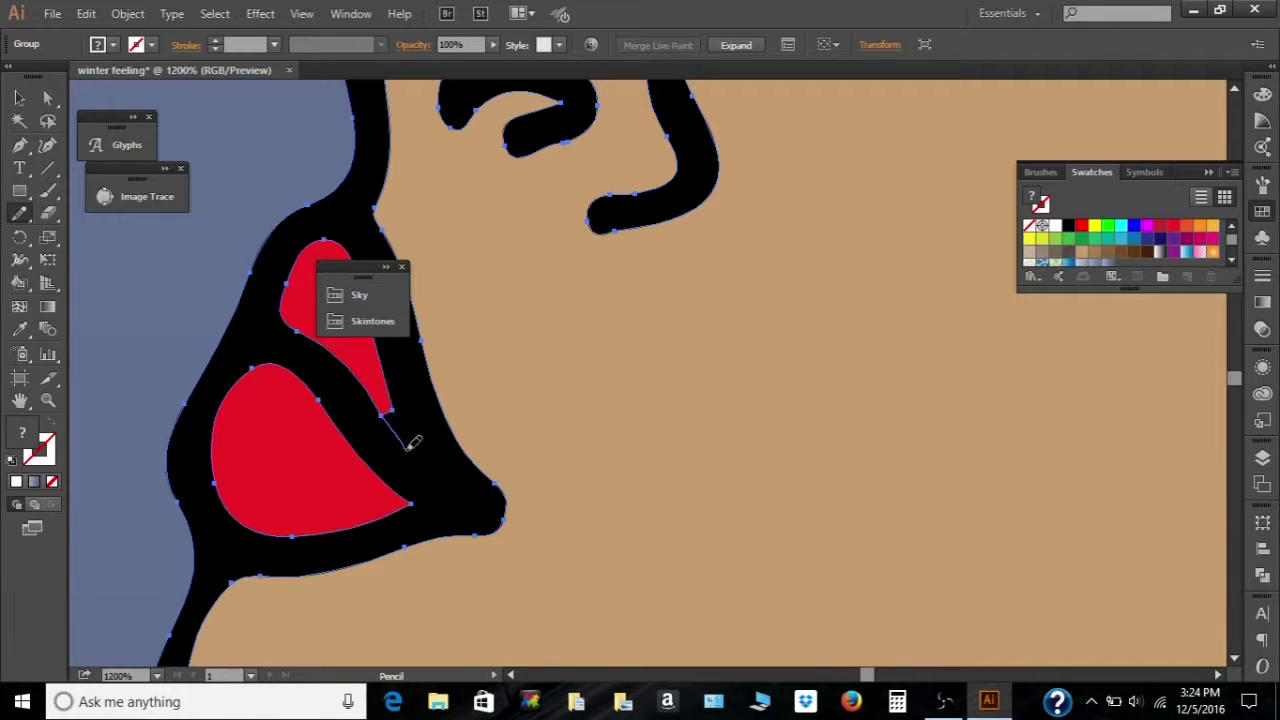
# - Redraw the pointed lower tip of the red upper lip with the Pencil
pyautogui.moveTo(406, 448); pyautogui.dragTo(402, 435)
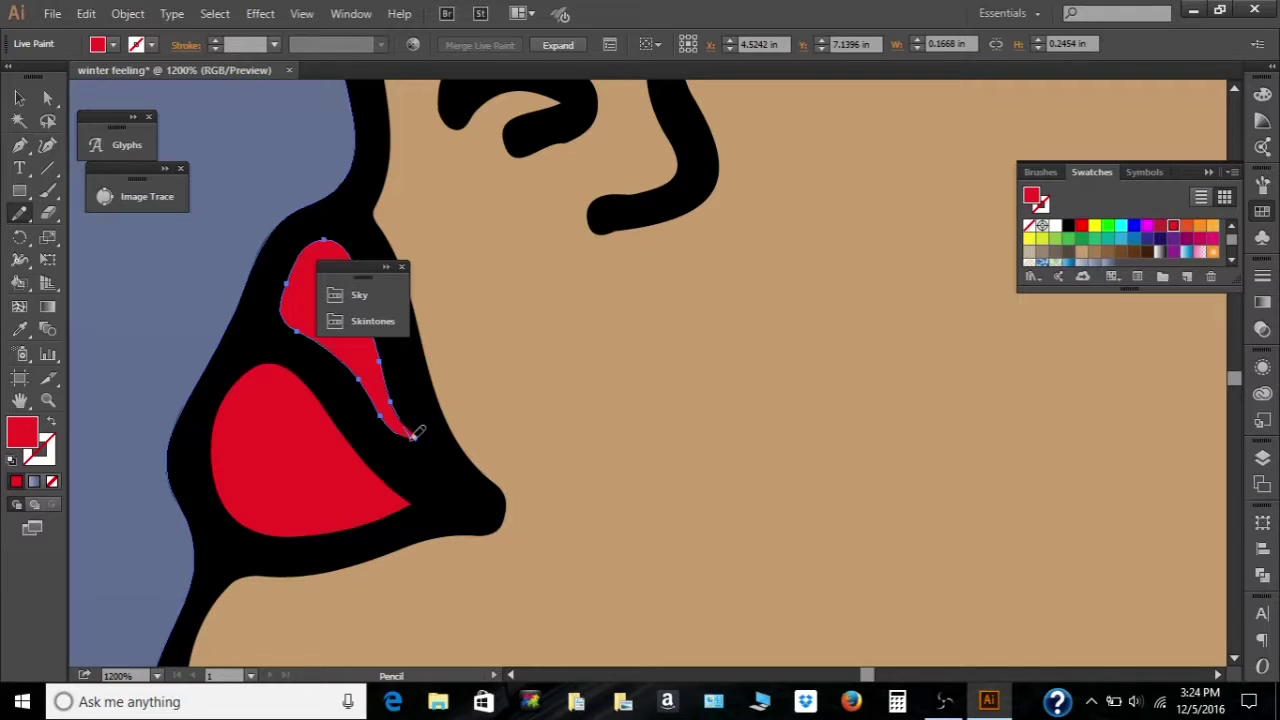
pyautogui.moveTo(422, 437); pyautogui.dragTo(417, 424)
pyautogui.press('v')
pyautogui.press('n')
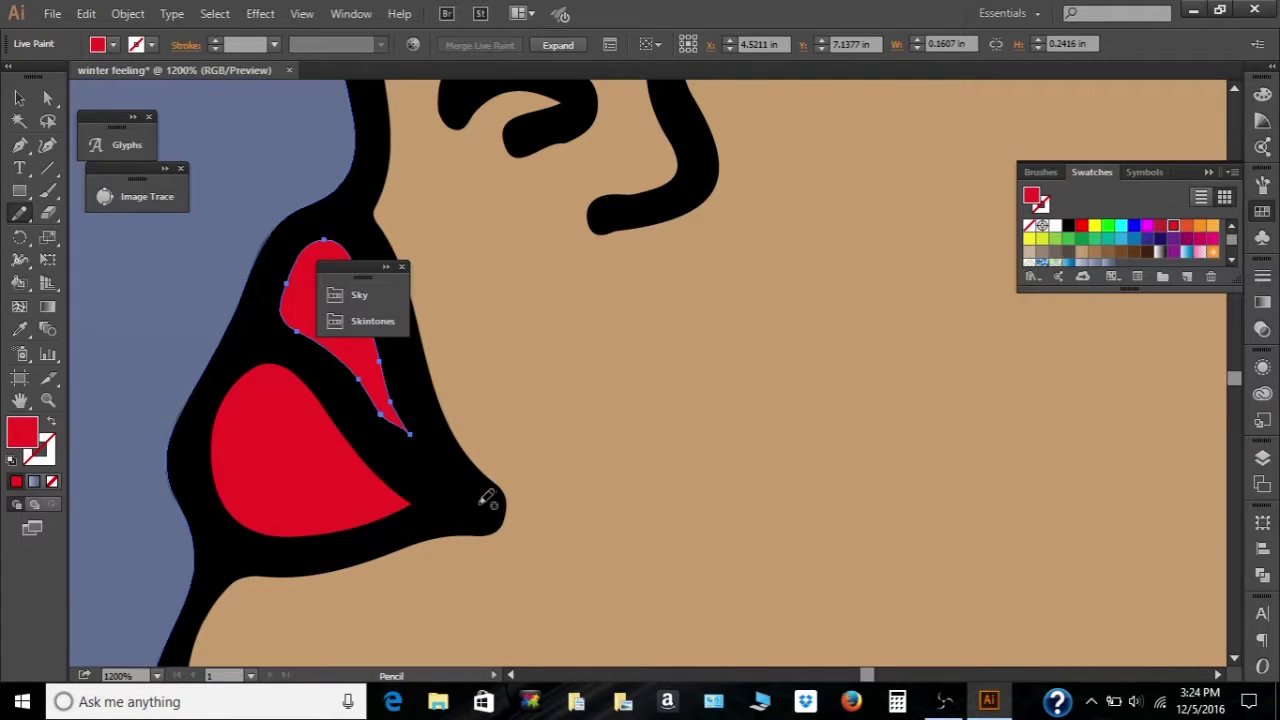
# - Nudge the lip's tip anchor slightly left, then fit the artboard in view
pyautogui.click(47, 97)
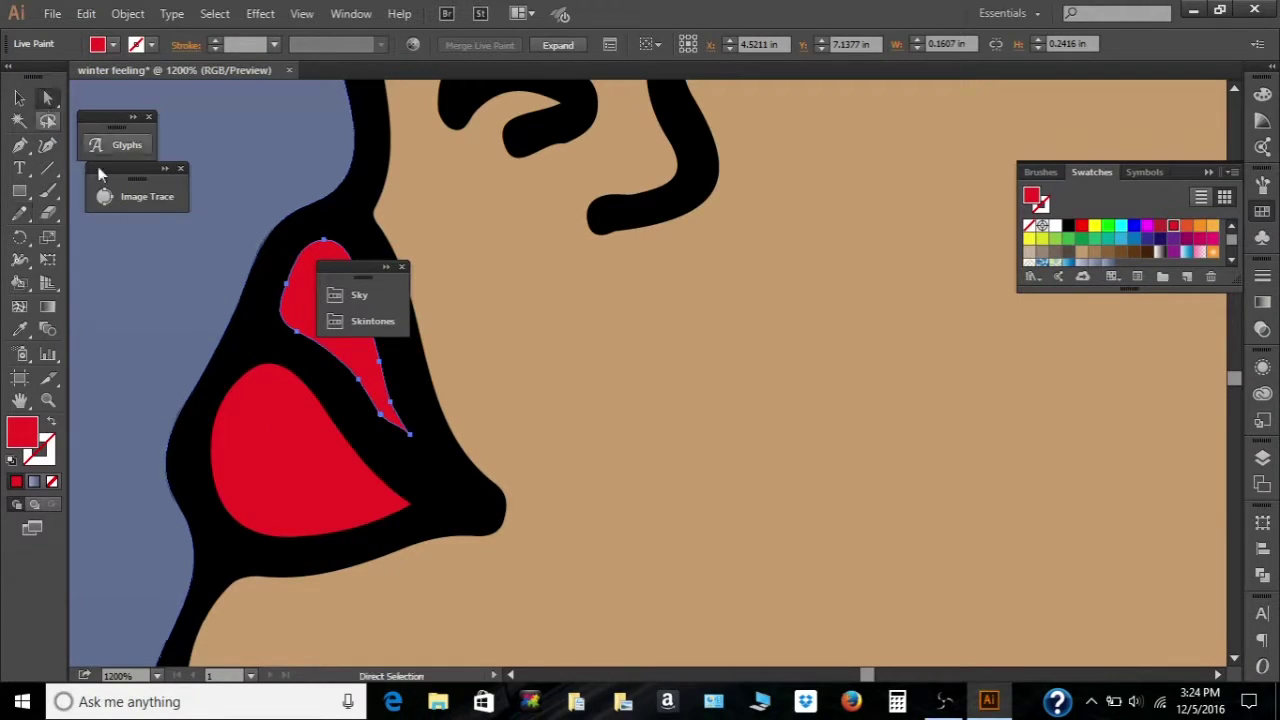
pyautogui.click(409, 434)
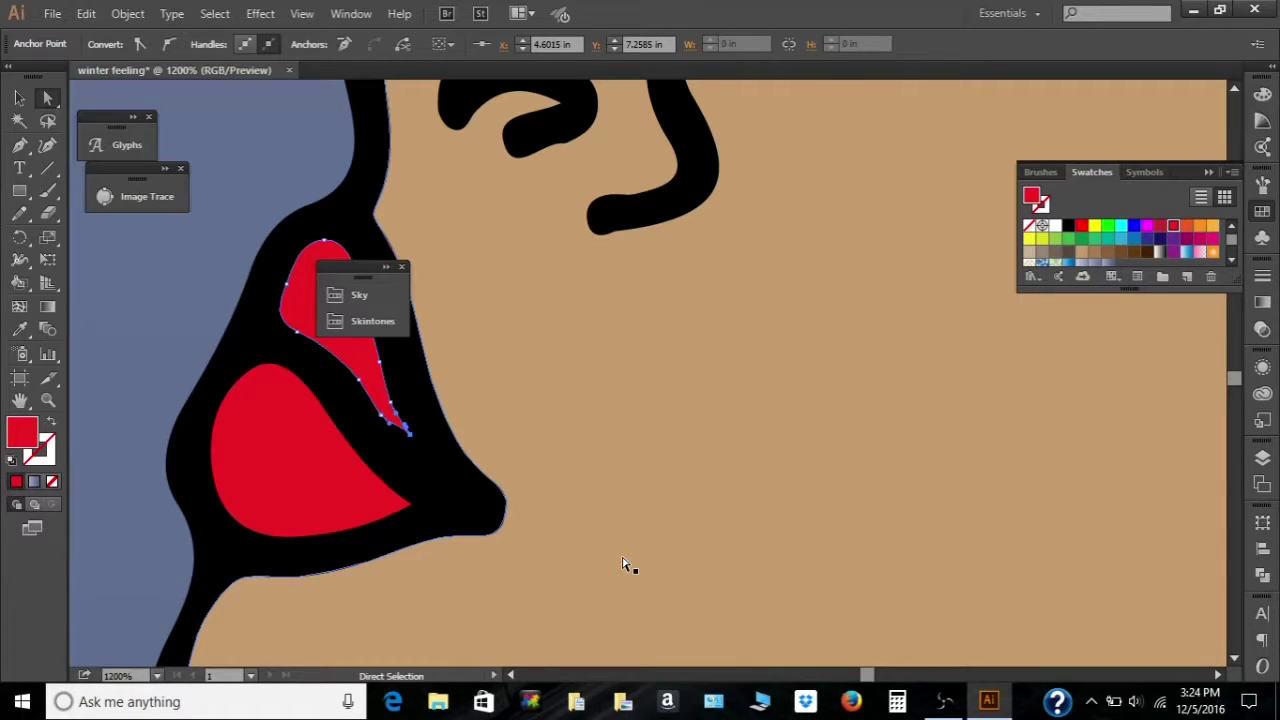
pyautogui.press('Left')
pyautogui.press('Left')
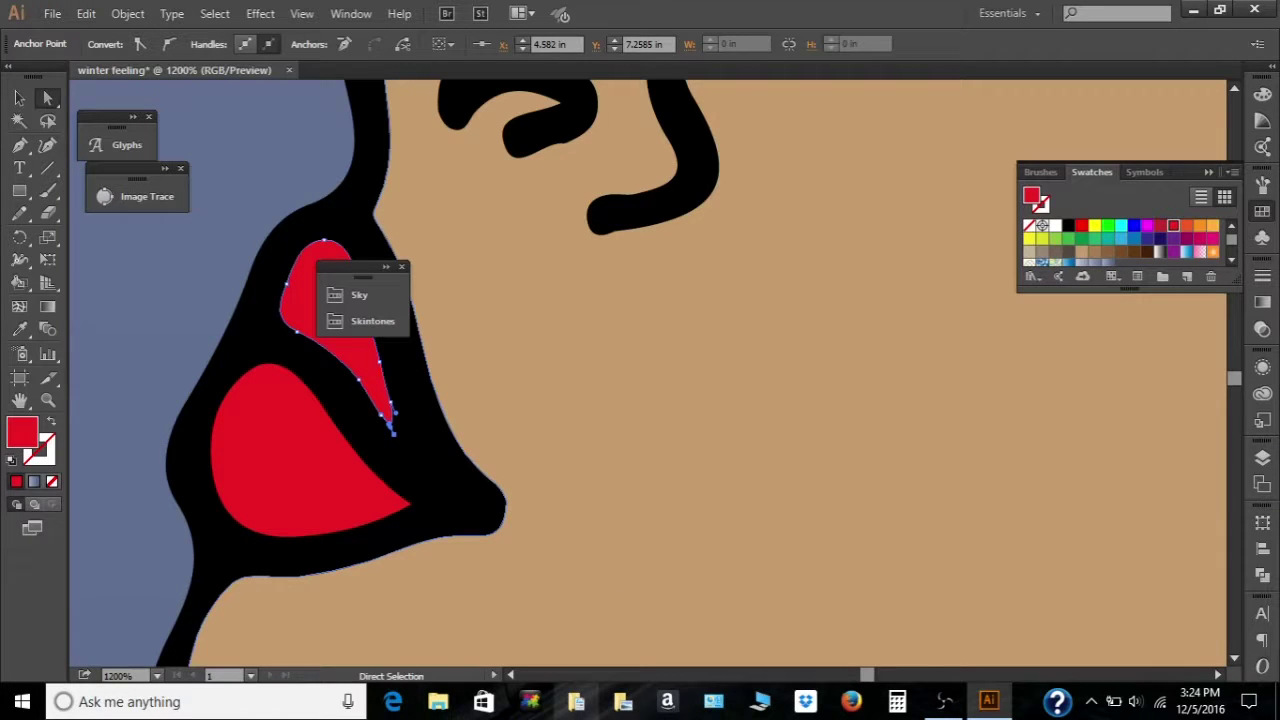
pyautogui.hotkey('ctrl', '0')
pyautogui.keyDown('ctrl'); pyautogui.click(680, 507); pyautogui.keyUp('ctrl')
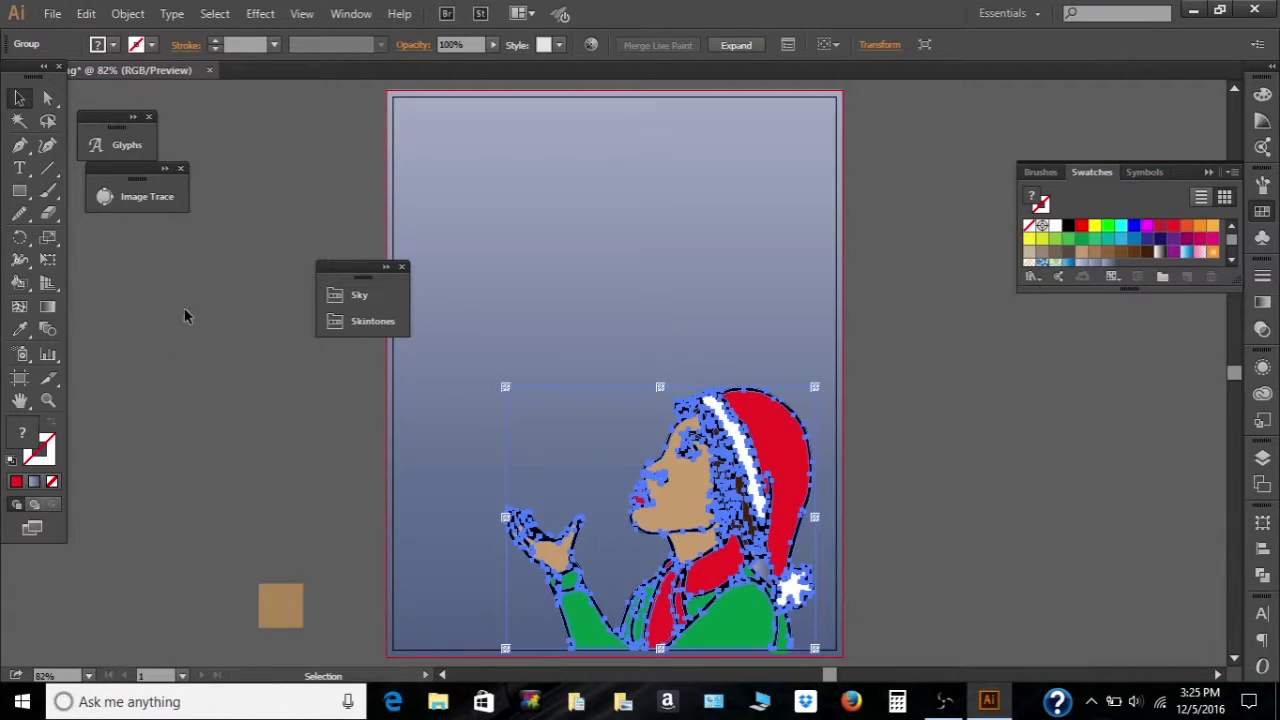
# - Deselect the girl and zoom in close on her raised hand with the Zoom tool
pyautogui.click(184, 316)
pyautogui.press('z')
pyautogui.click(543, 546)
pyautogui.click(623, 379)
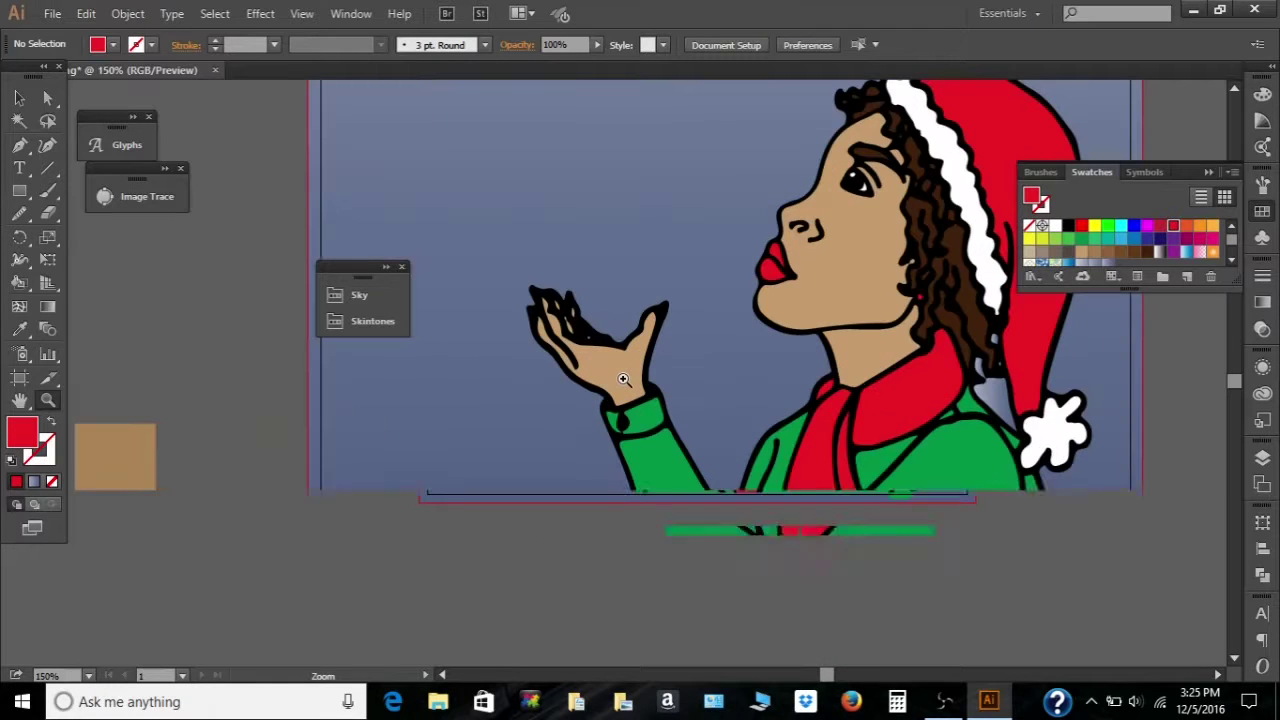
pyautogui.click(623, 379)
pyautogui.click(623, 379)
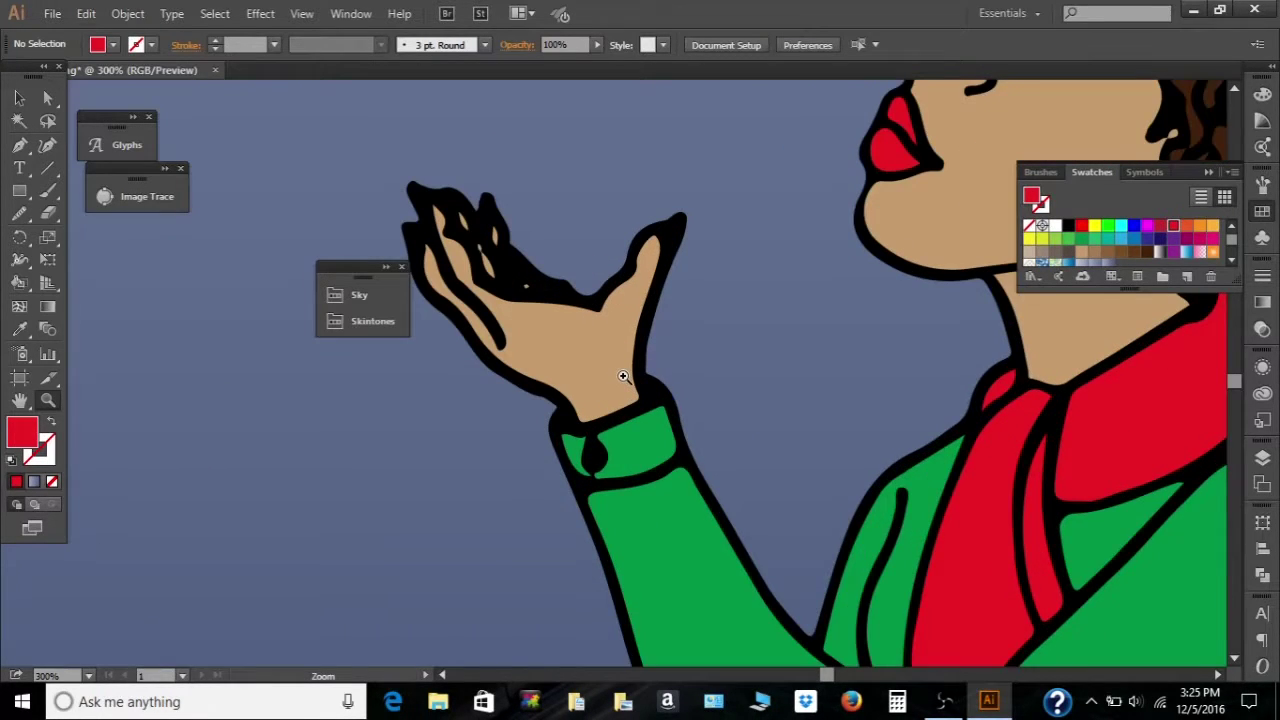
pyautogui.scroll(5, 508, 357)
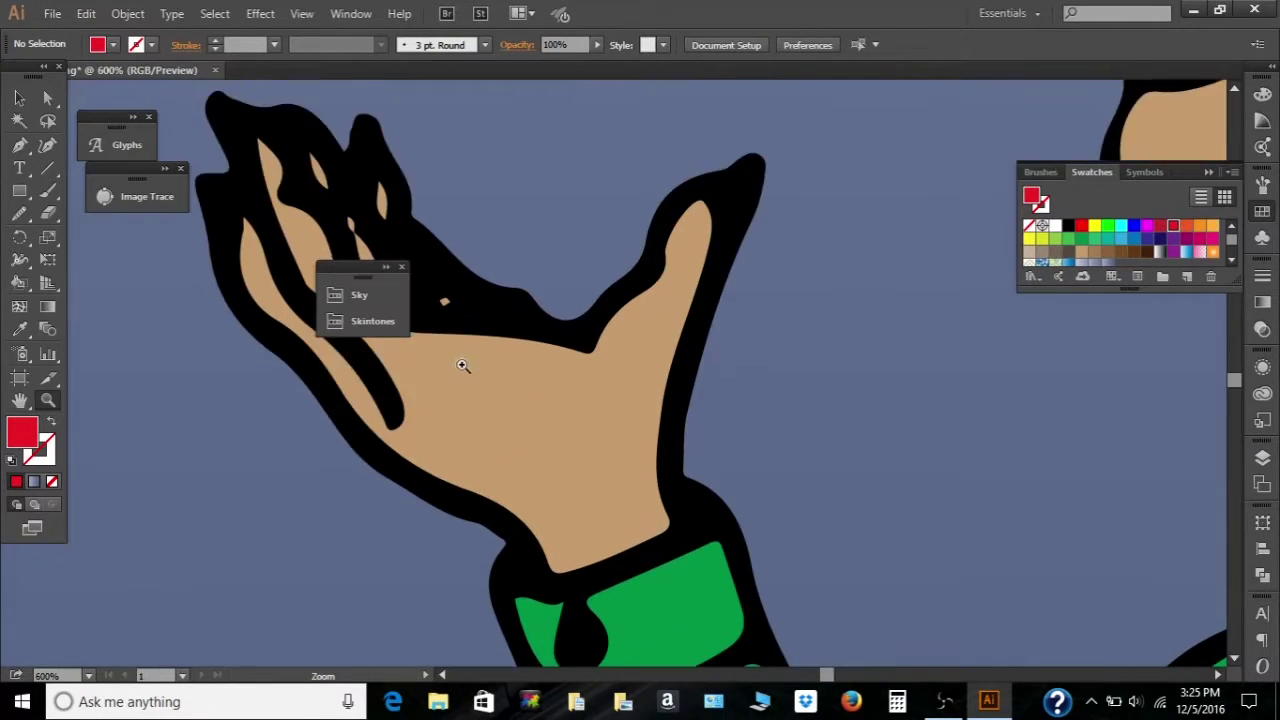
# - Move the swatch panel off the hand and select the black hand outline path
pyautogui.moveTo(342, 272); pyautogui.dragTo(650, 155)
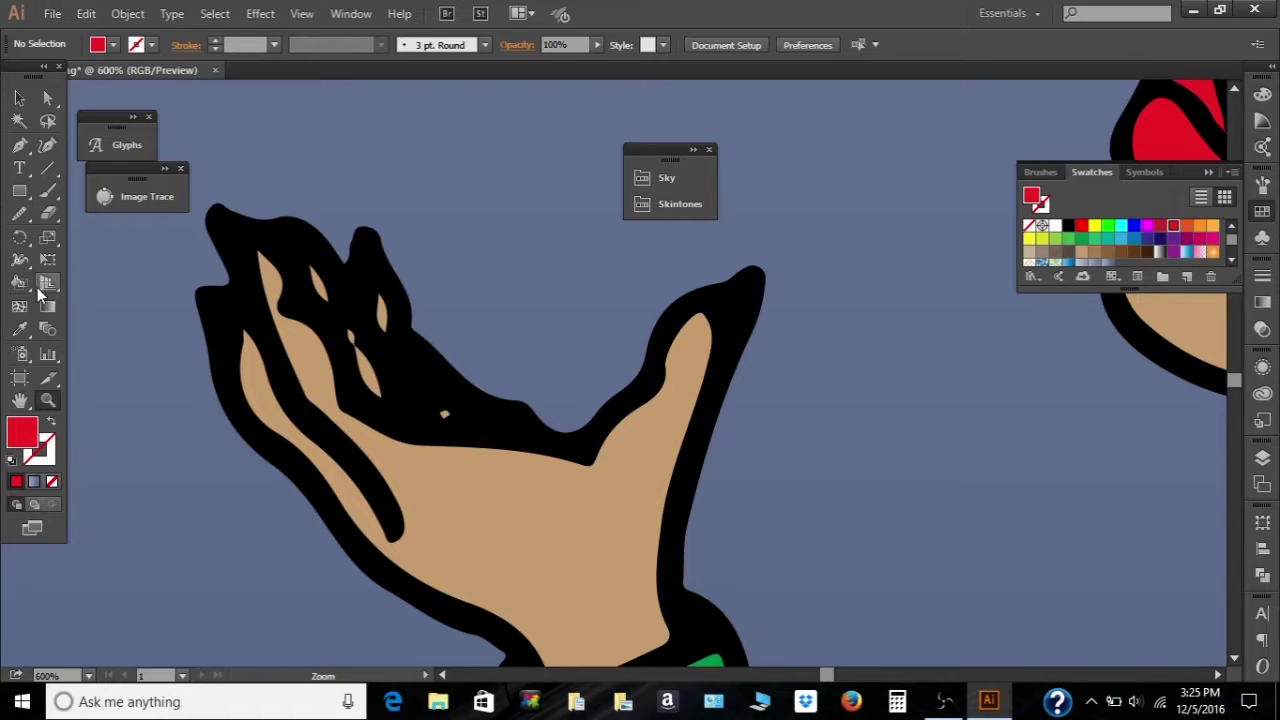
pyautogui.moveTo(19, 212); pyautogui.dragTo(75, 238)
pyautogui.click(48, 98)
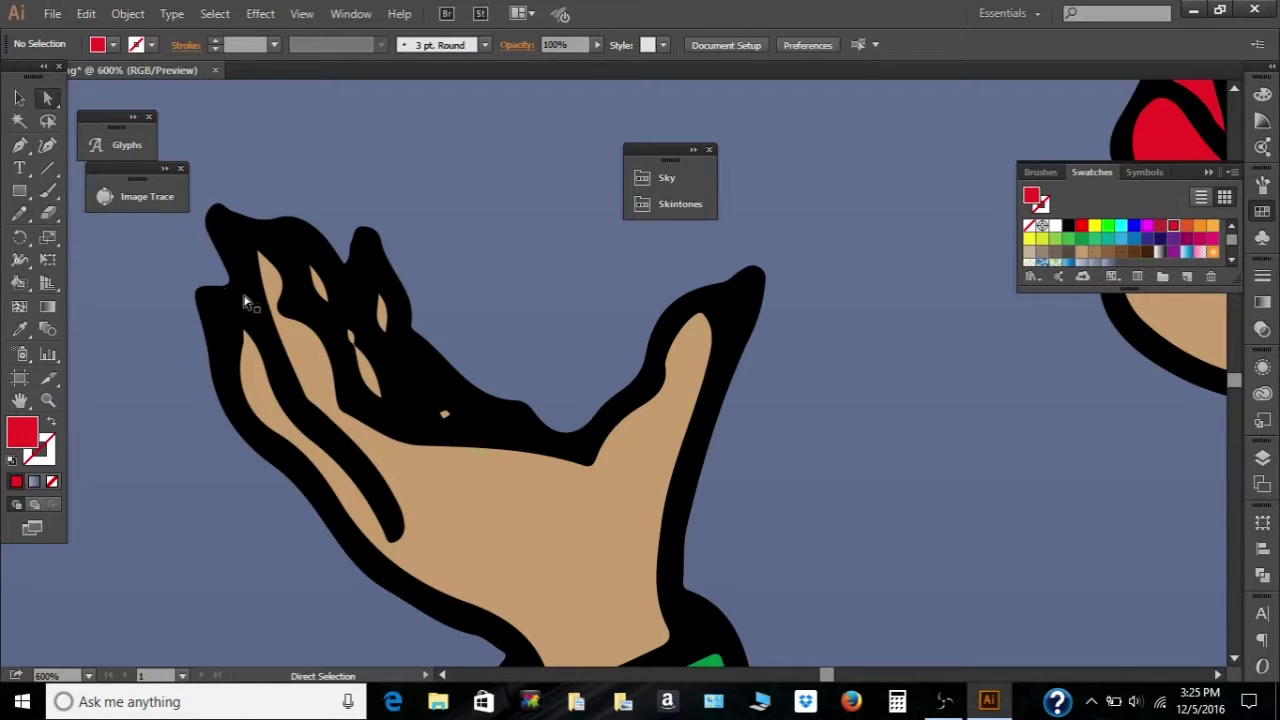
pyautogui.click(361, 403)
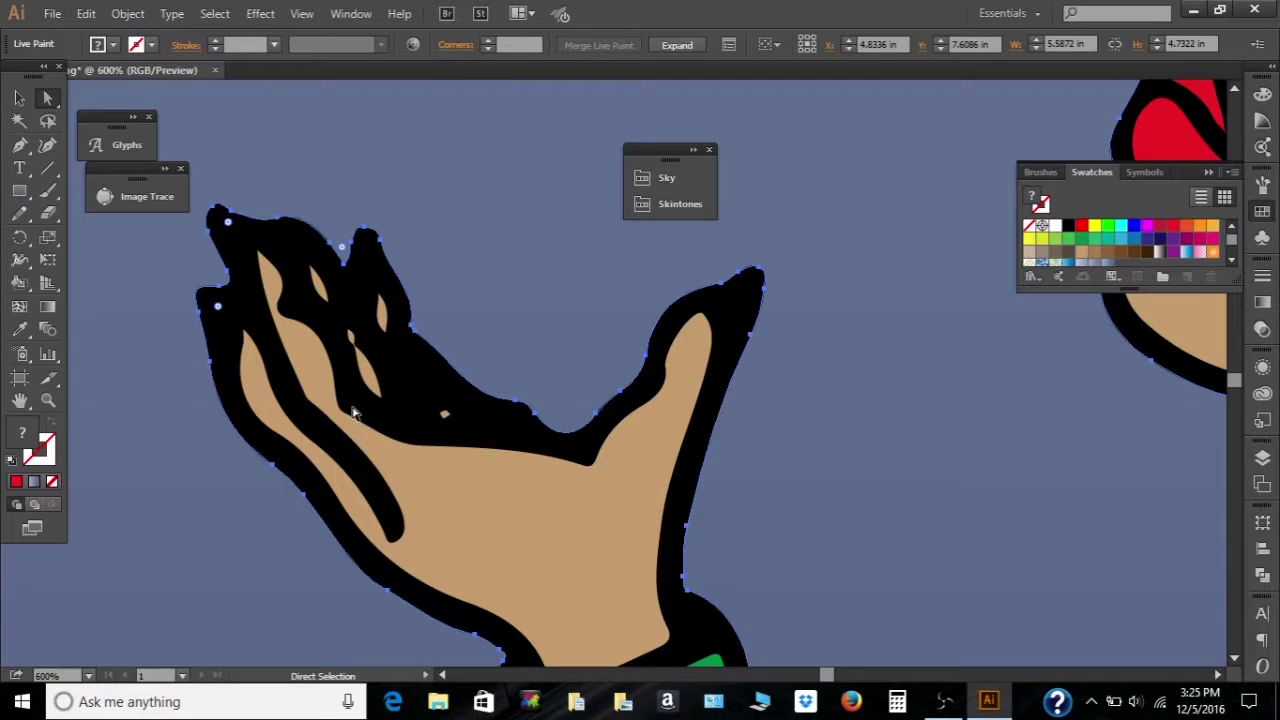
# - Select the skin anchor between the fingers and nudge it slightly upward
pyautogui.click(308, 334)
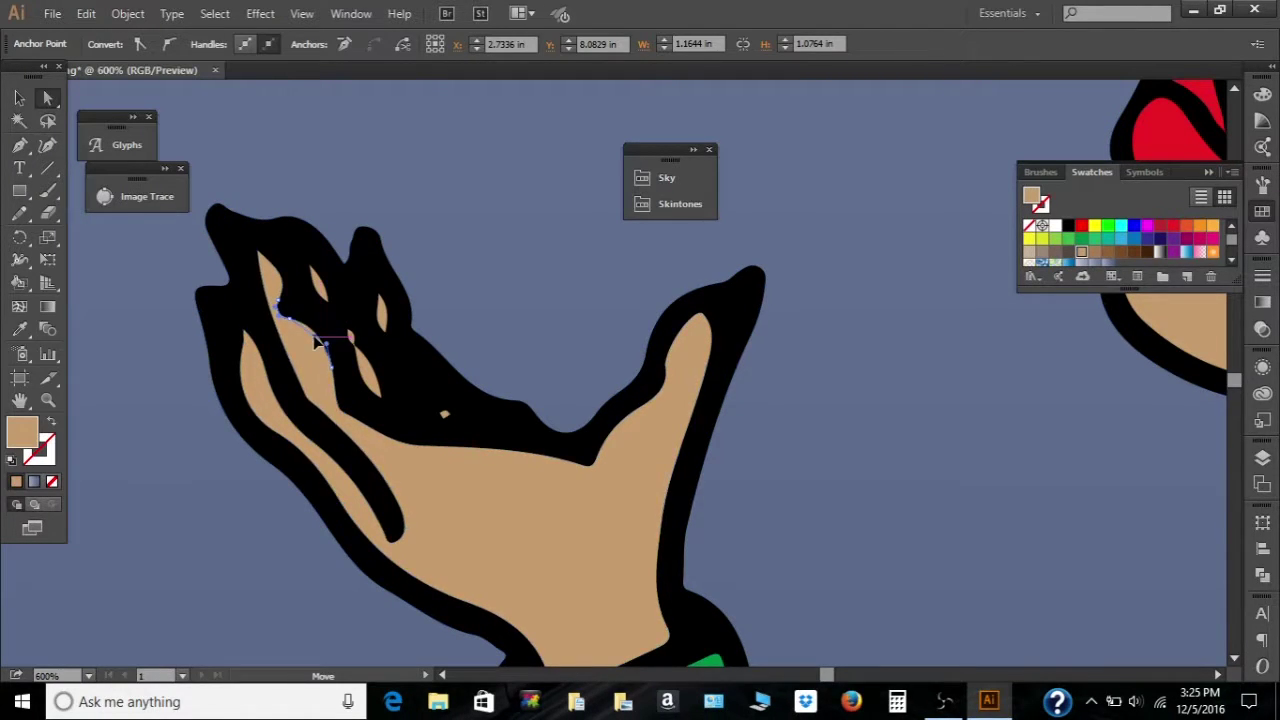
pyautogui.click(320, 335)
pyautogui.click(320, 326)
pyautogui.click(294, 320)
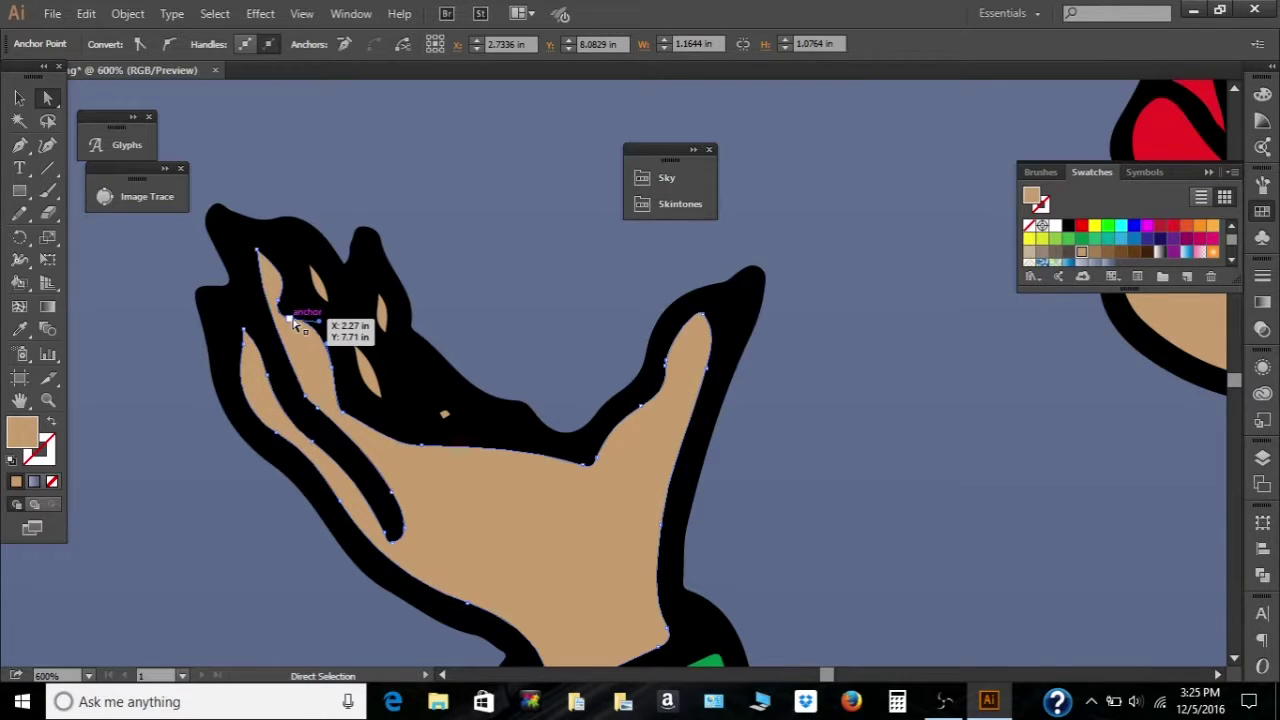
pyautogui.moveTo(294, 319); pyautogui.dragTo(294, 316)
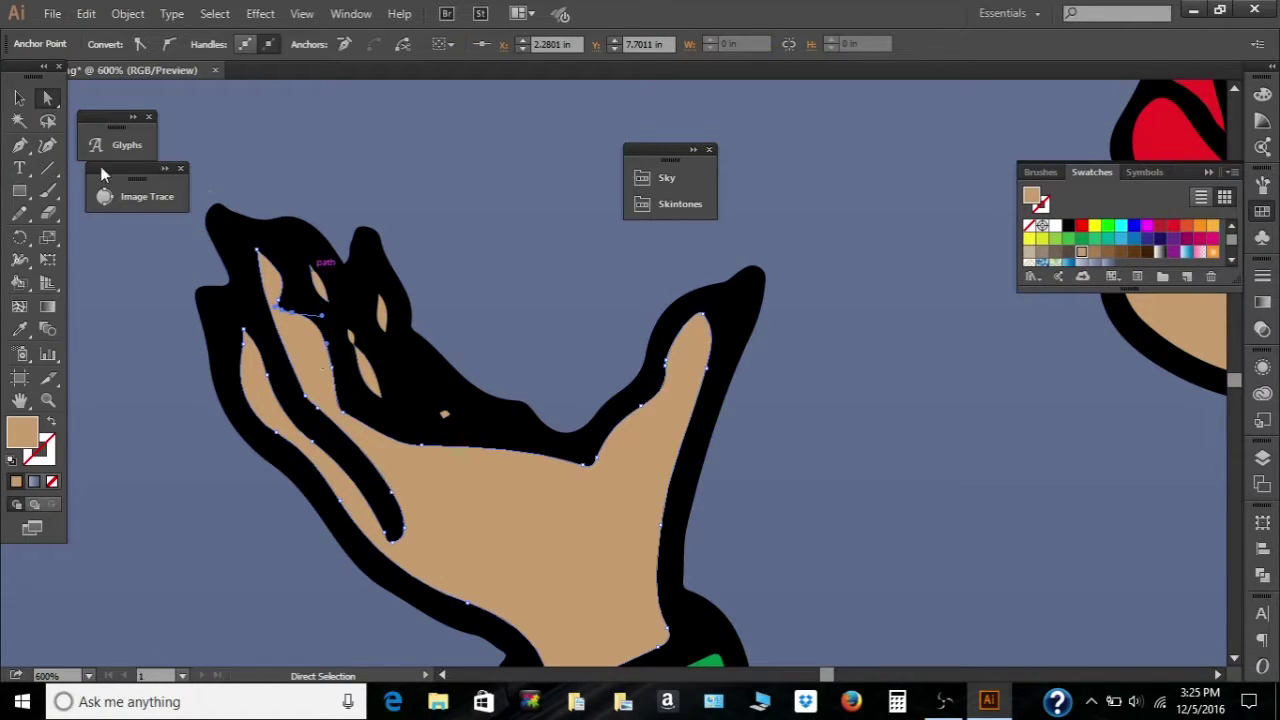
# - Redraw the tan skin edge between the fingers with the Pencil, undoing a stray point edit
pyautogui.click(19, 212)
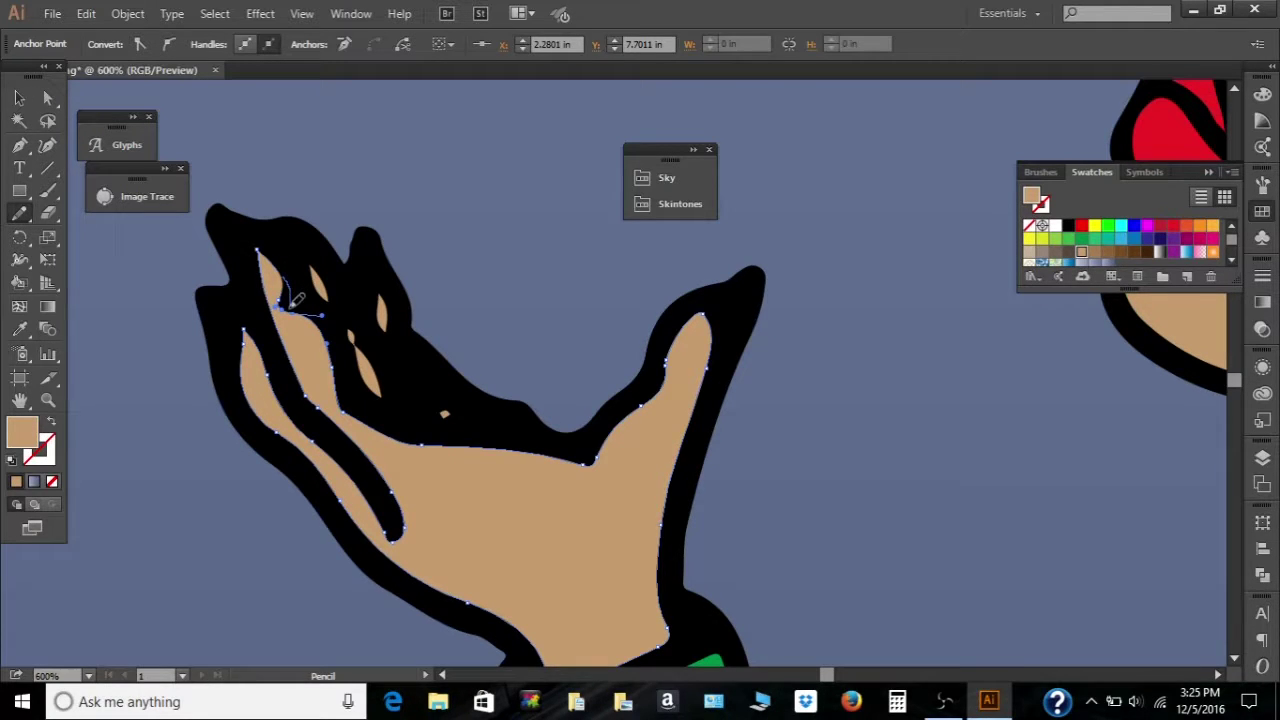
pyautogui.click(345, 328)
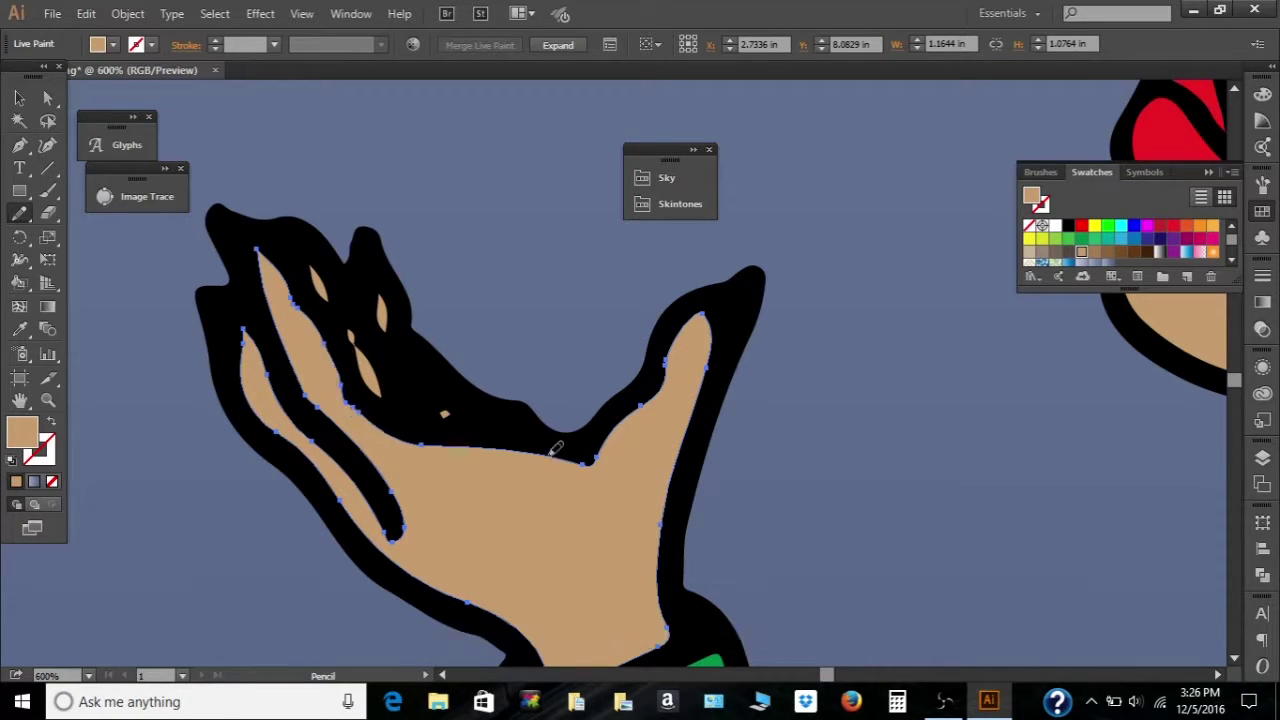
pyautogui.moveTo(350, 338)
pyautogui.mouseDown()
pyautogui.moveTo(389, 391)
pyautogui.moveTo(335, 311)
pyautogui.mouseUp()
pyautogui.press('a')
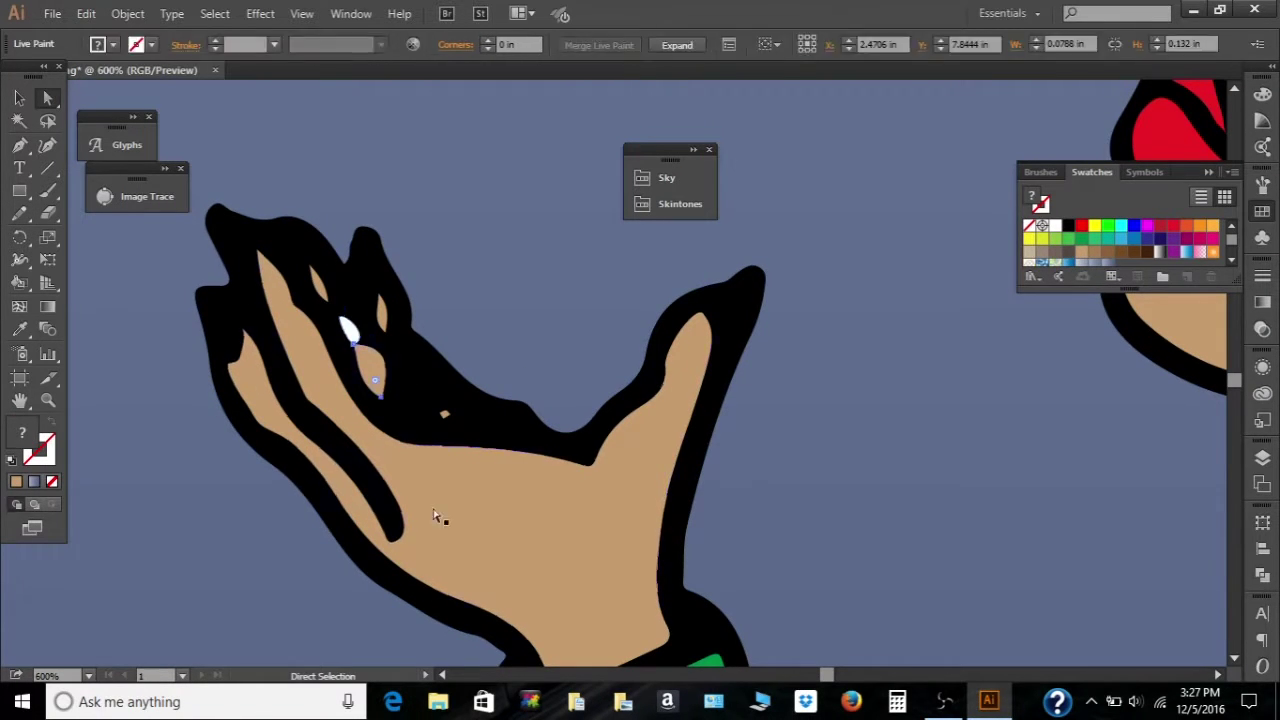
pyautogui.hotkey('ctrl', 'z')
pyautogui.press('n')
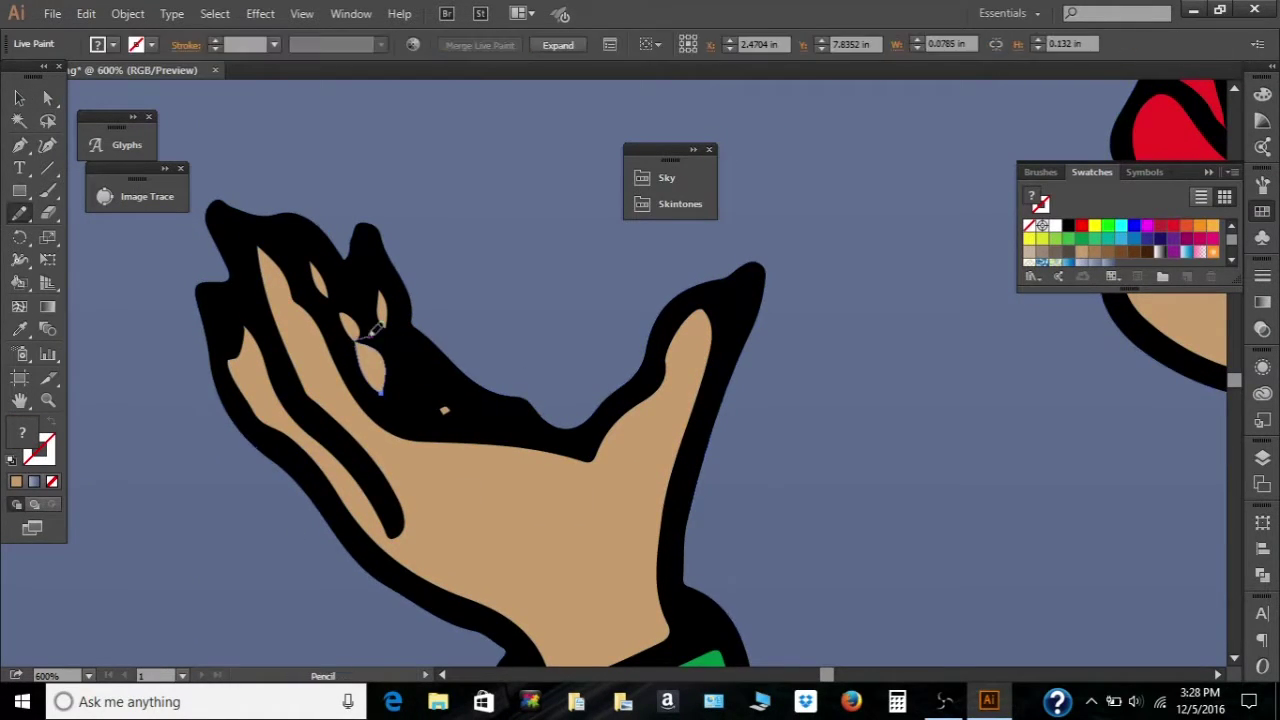
# - Return to the Selection tool and deselect the hand
pyautogui.press('v')
pyautogui.hotkey('ctrl', 'shift', 'a')
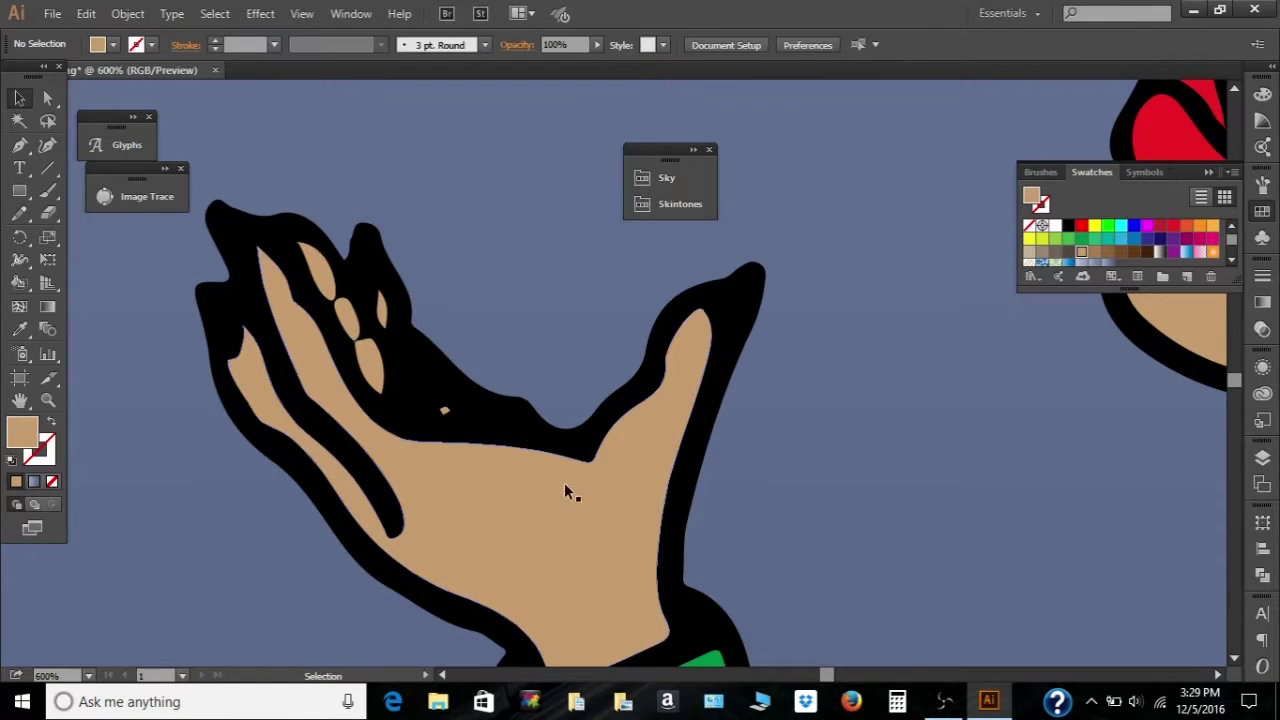
pyautogui.scroll(1, 566, 492)
pyautogui.scroll(-4, 480, 300)
pyautogui.scroll(3, 510, 285)
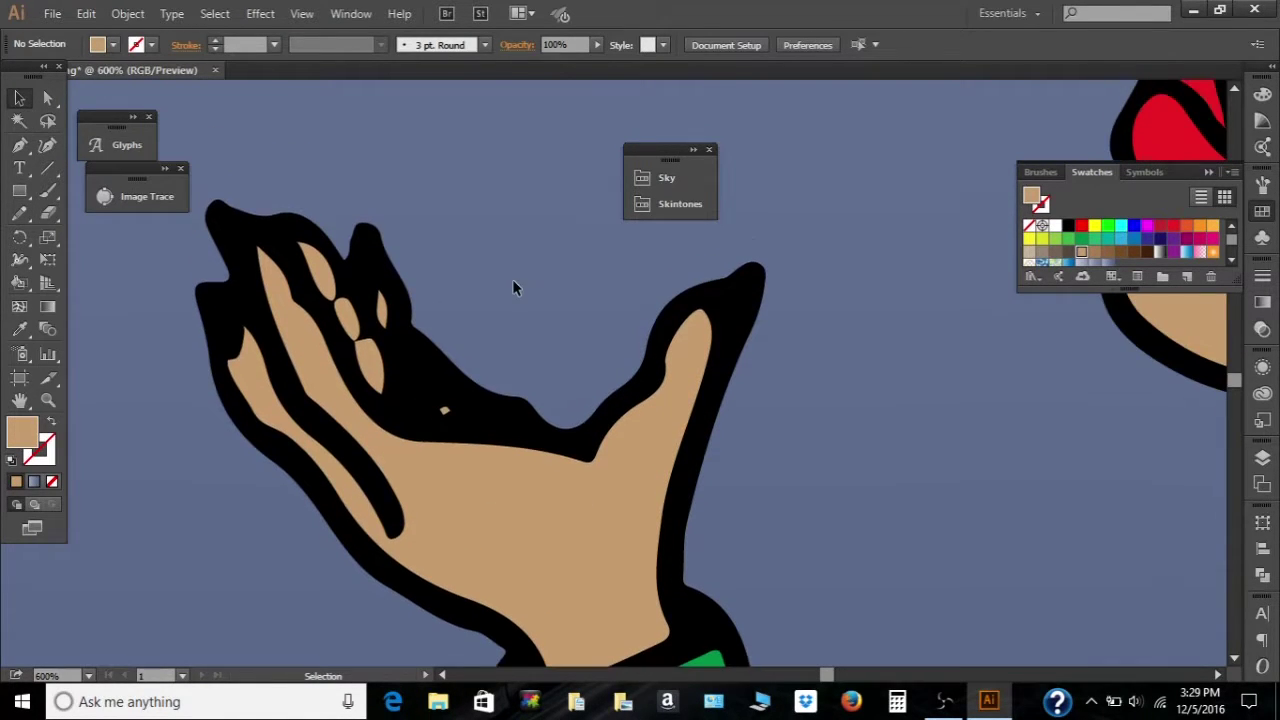
pyautogui.scroll(-3, 720, 265)
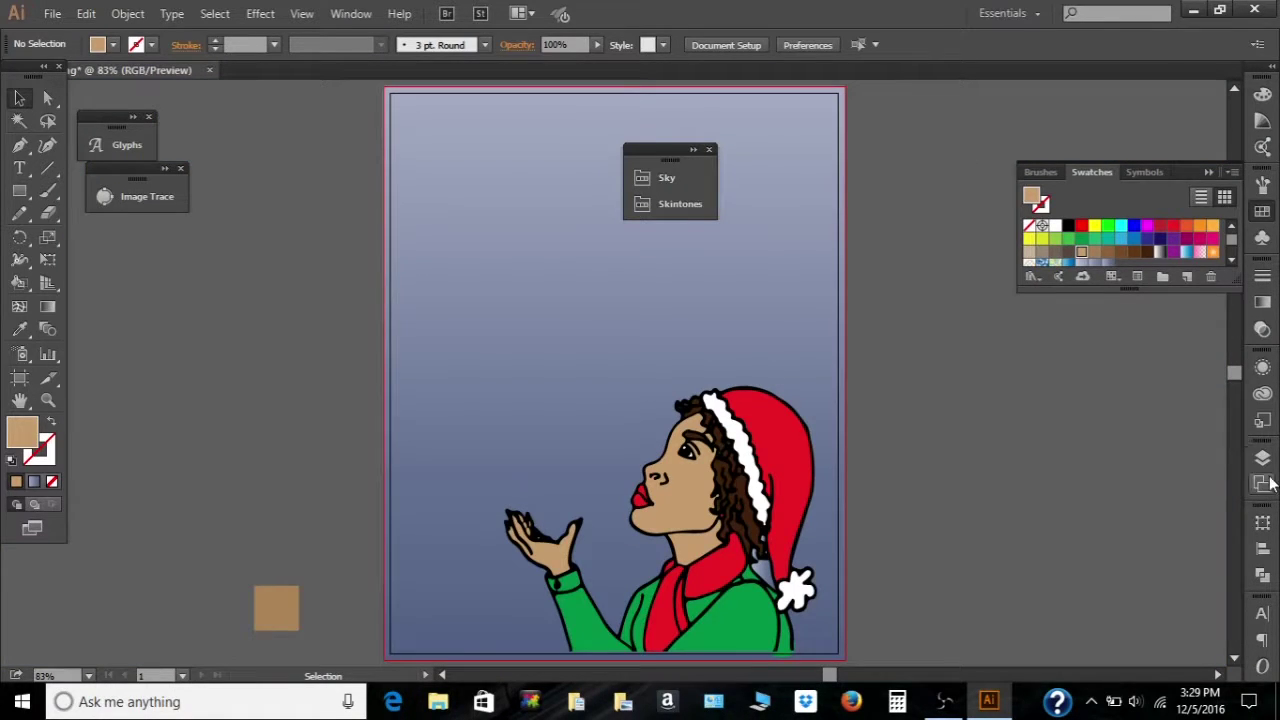
# - Show the Layers panel and place winterfeeling.jpg, dropping it left of the artboard
pyautogui.click(1262, 457)
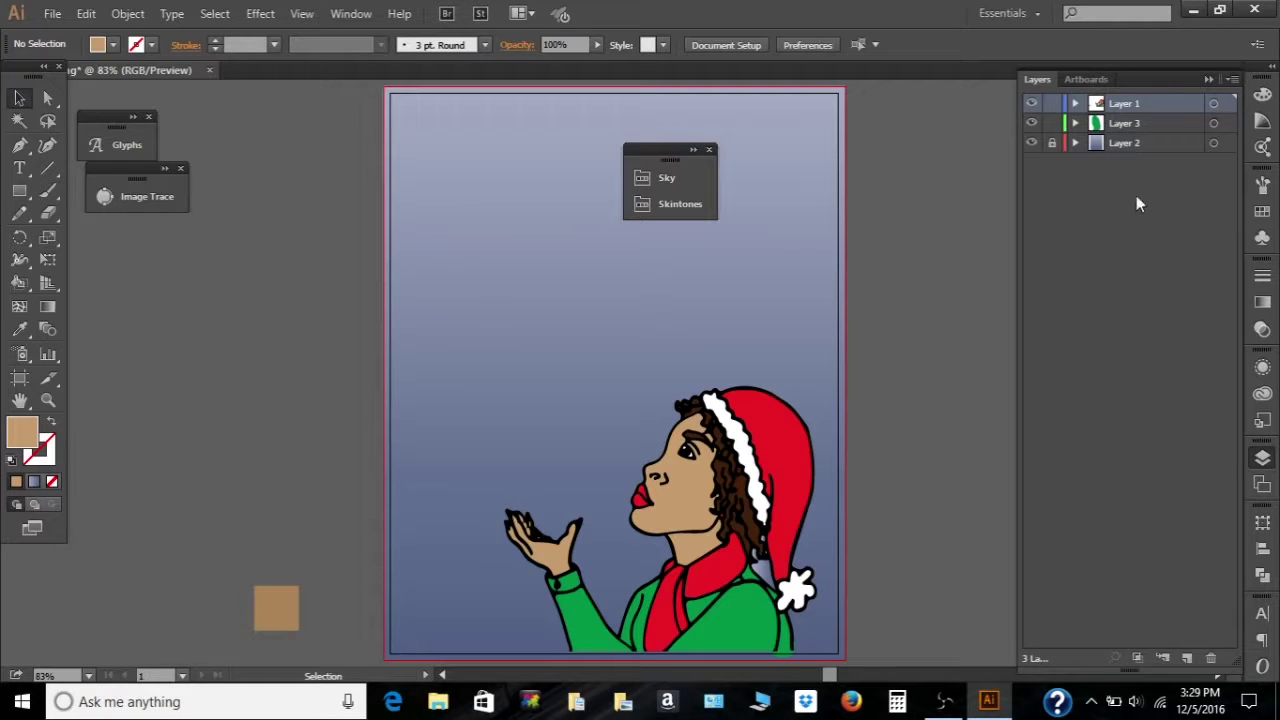
pyautogui.click(52, 14)
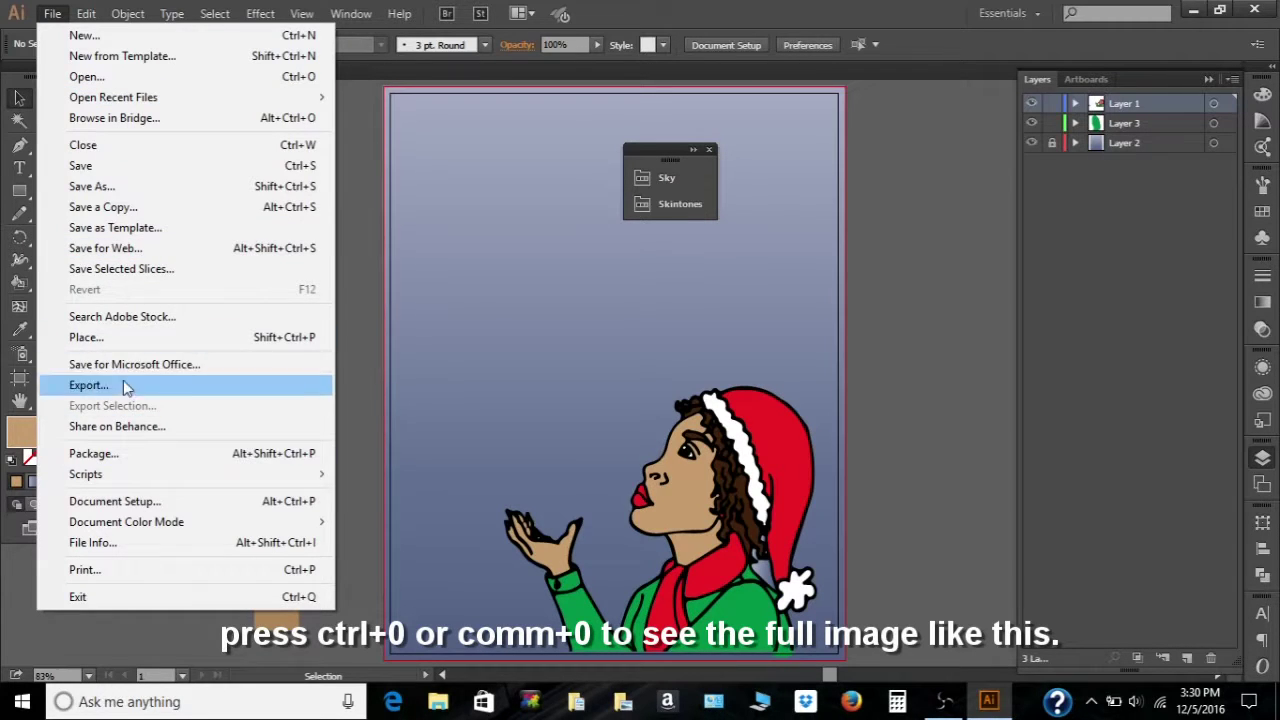
pyautogui.click(86, 339)
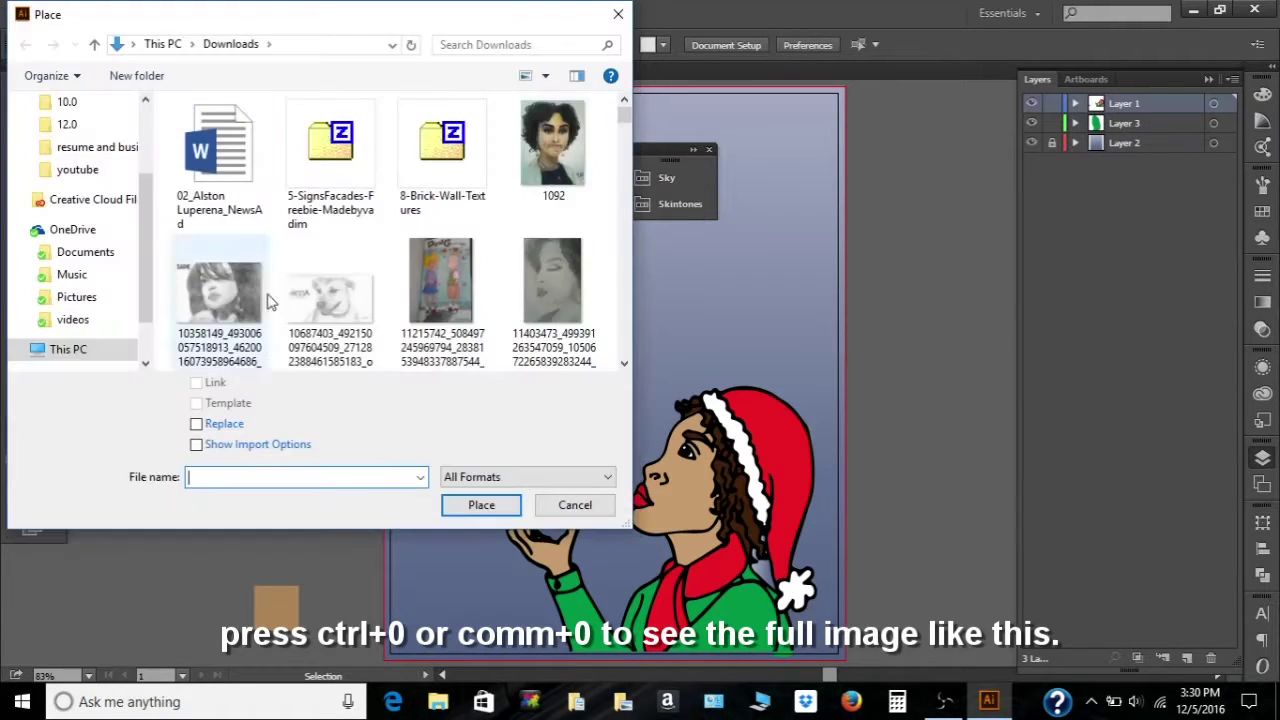
pyautogui.write('win')
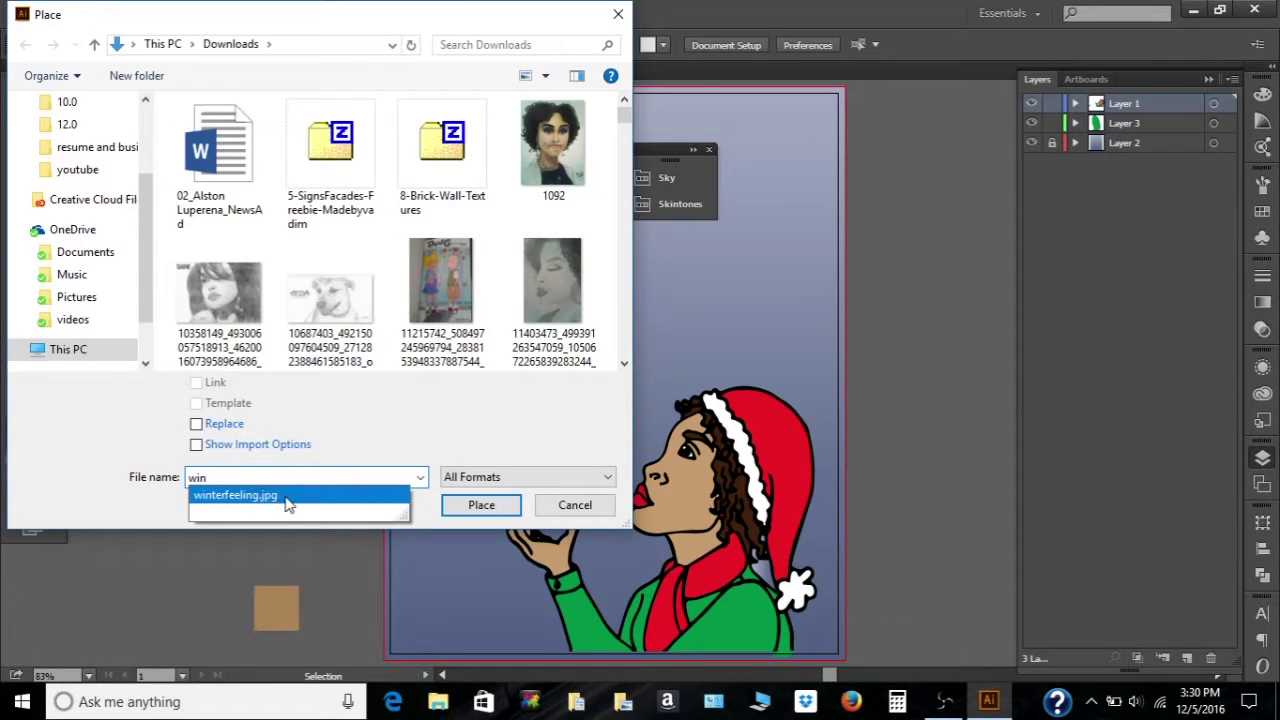
pyautogui.click(354, 506)
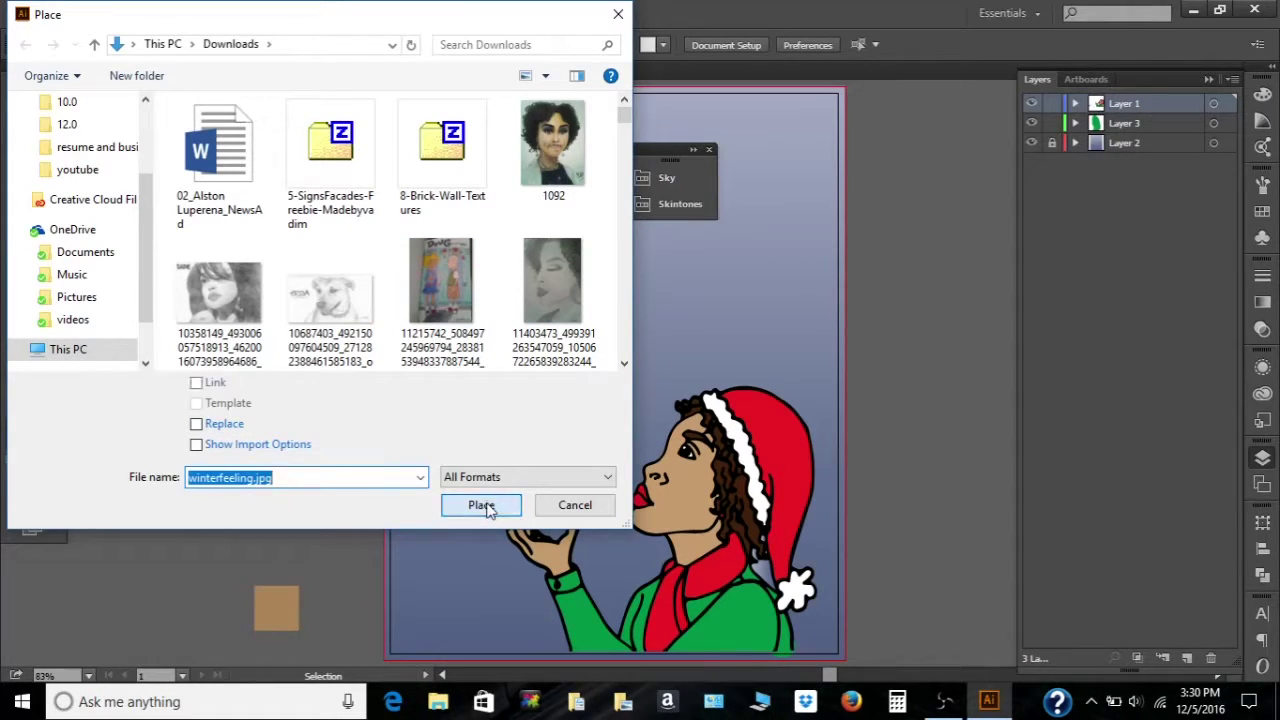
pyautogui.click(485, 505)
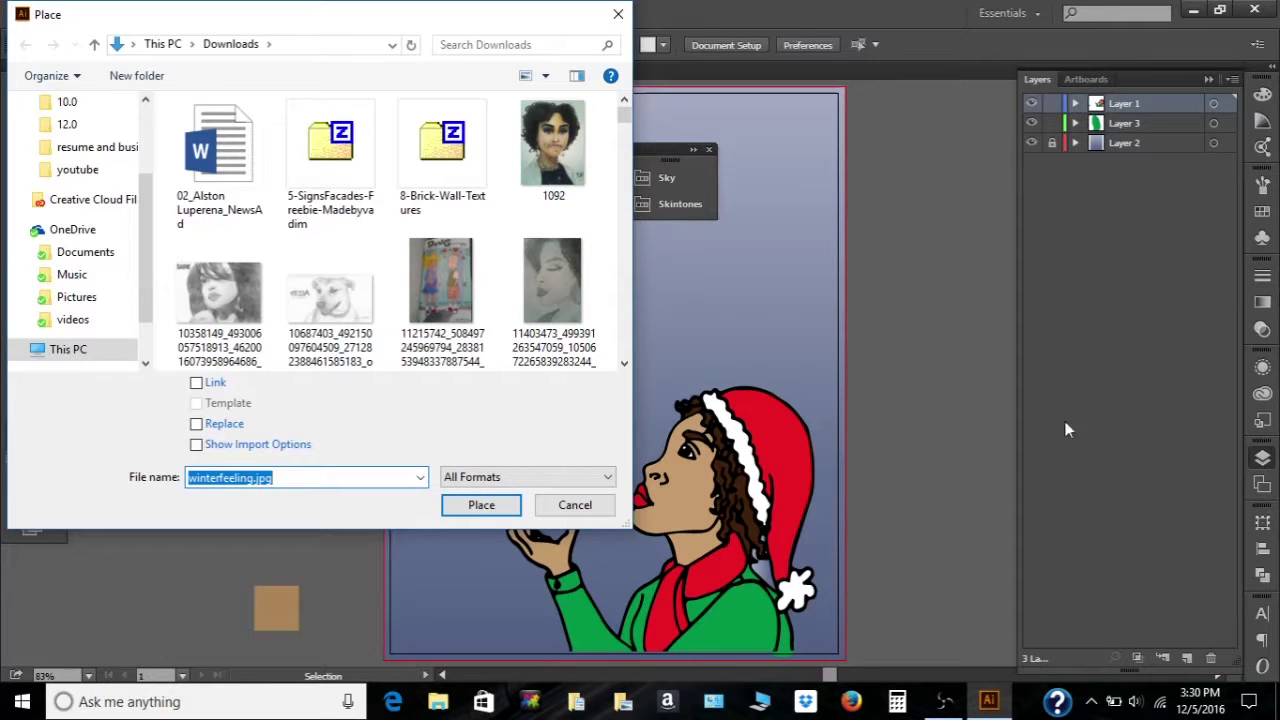
pyautogui.click(506, 512)
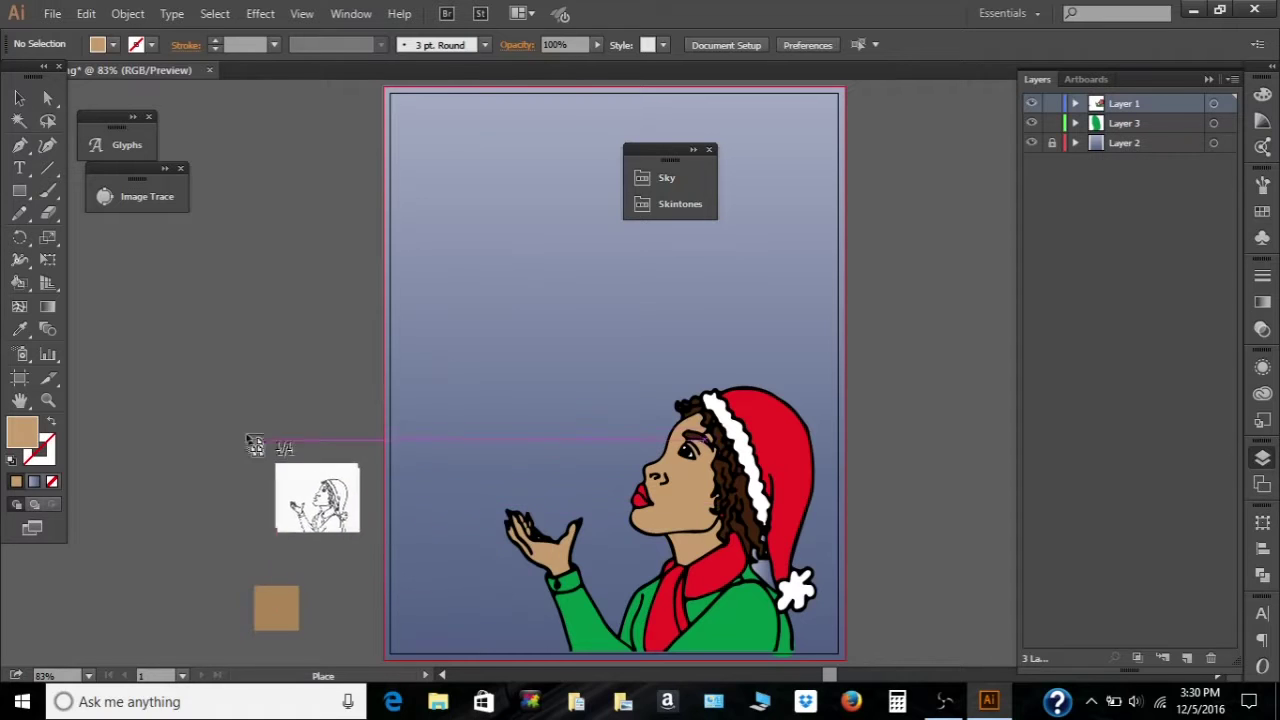
pyautogui.click(214, 400)
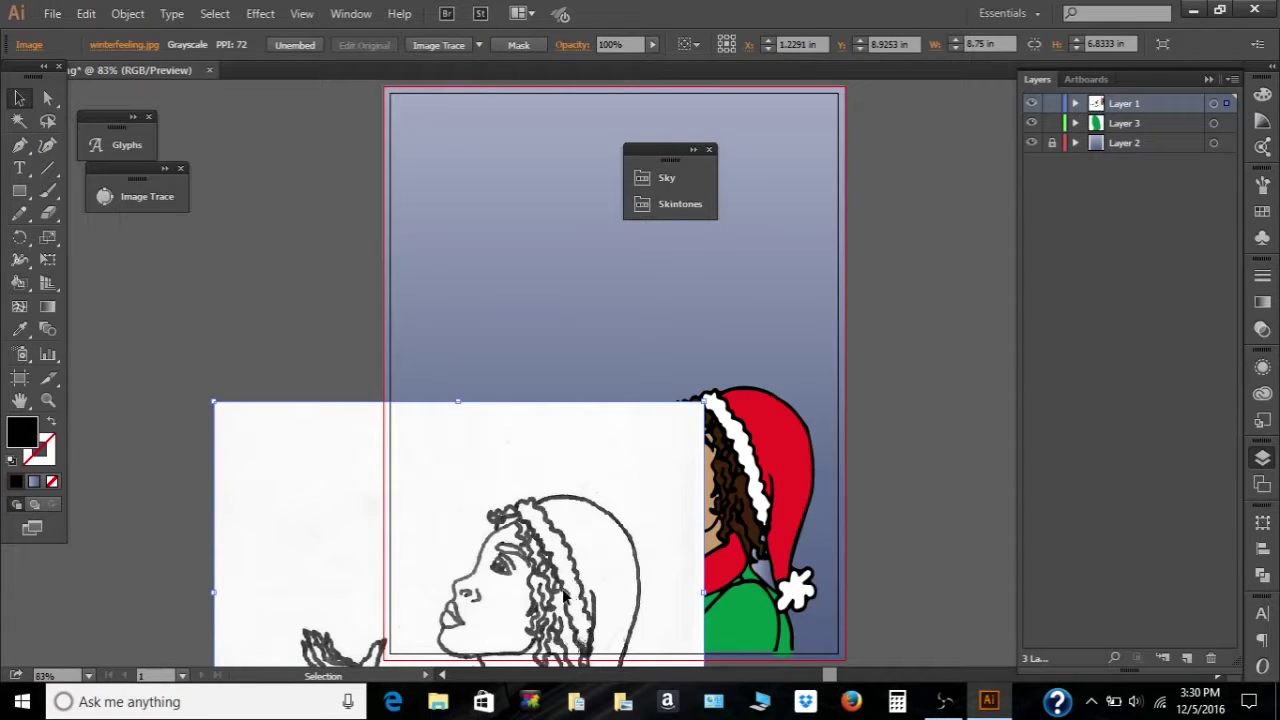
# - Move the placed sketch up and to the left, then check Layer 1's contents
pyautogui.moveTo(565, 595); pyautogui.dragTo(441, 435)
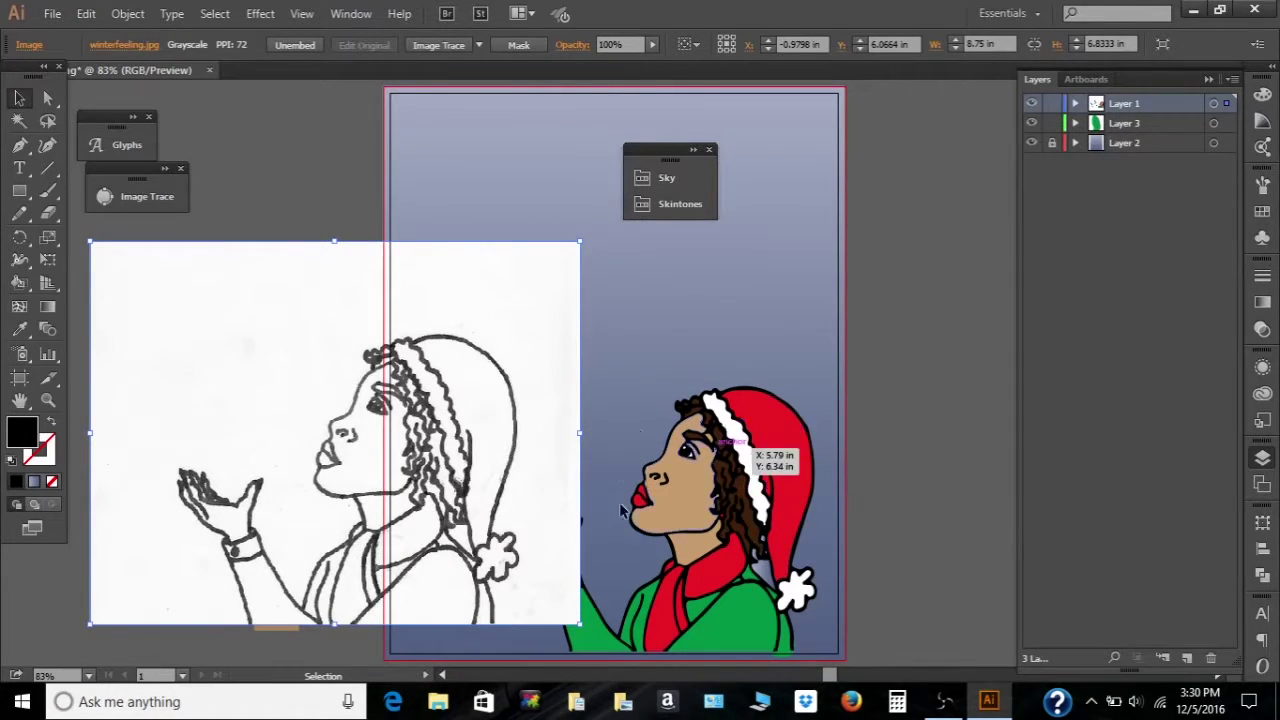
pyautogui.click(1076, 106)
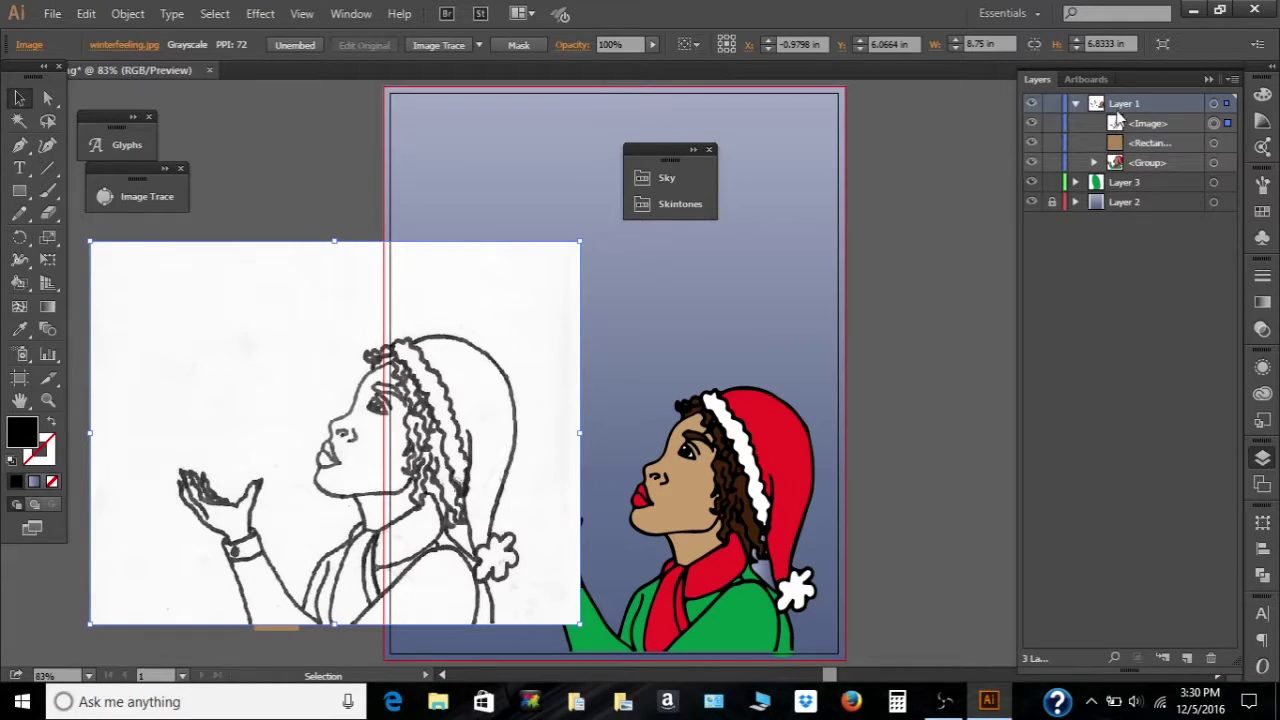
pyautogui.click(1077, 107)
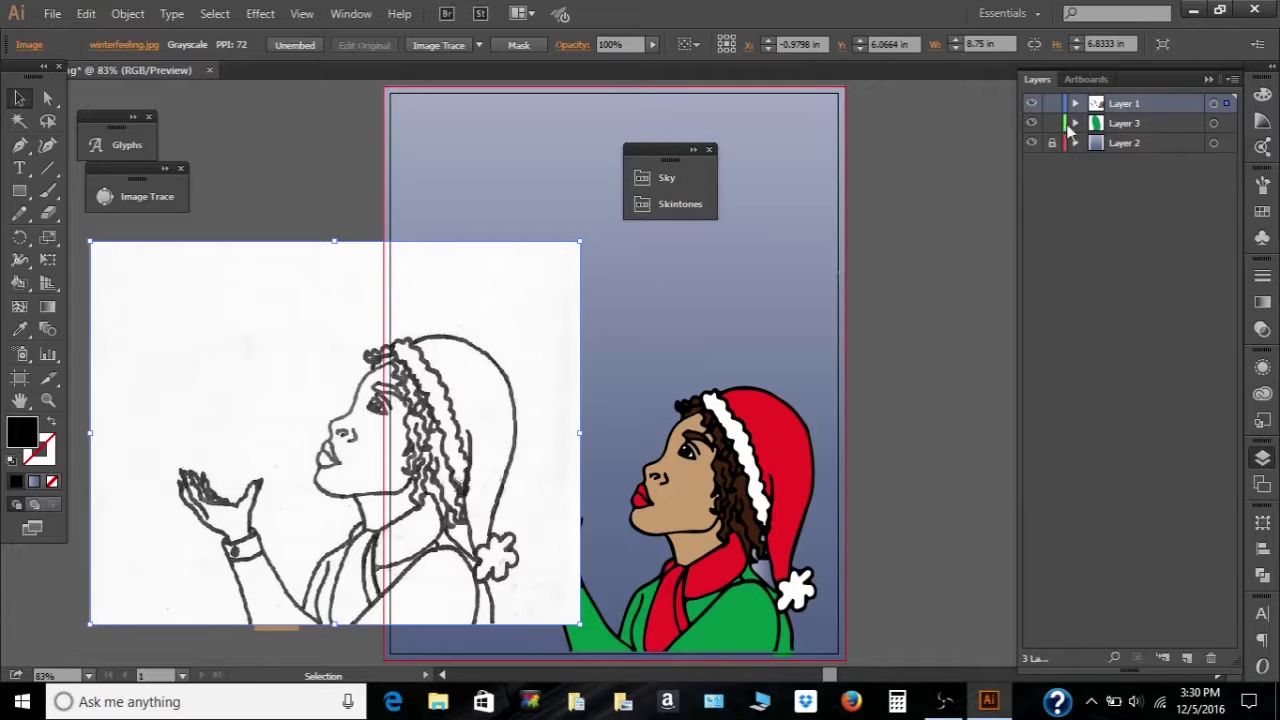
# - Create Layer 4 and move the sketch image into it, toggling its visibility
pyautogui.click(1187, 658)
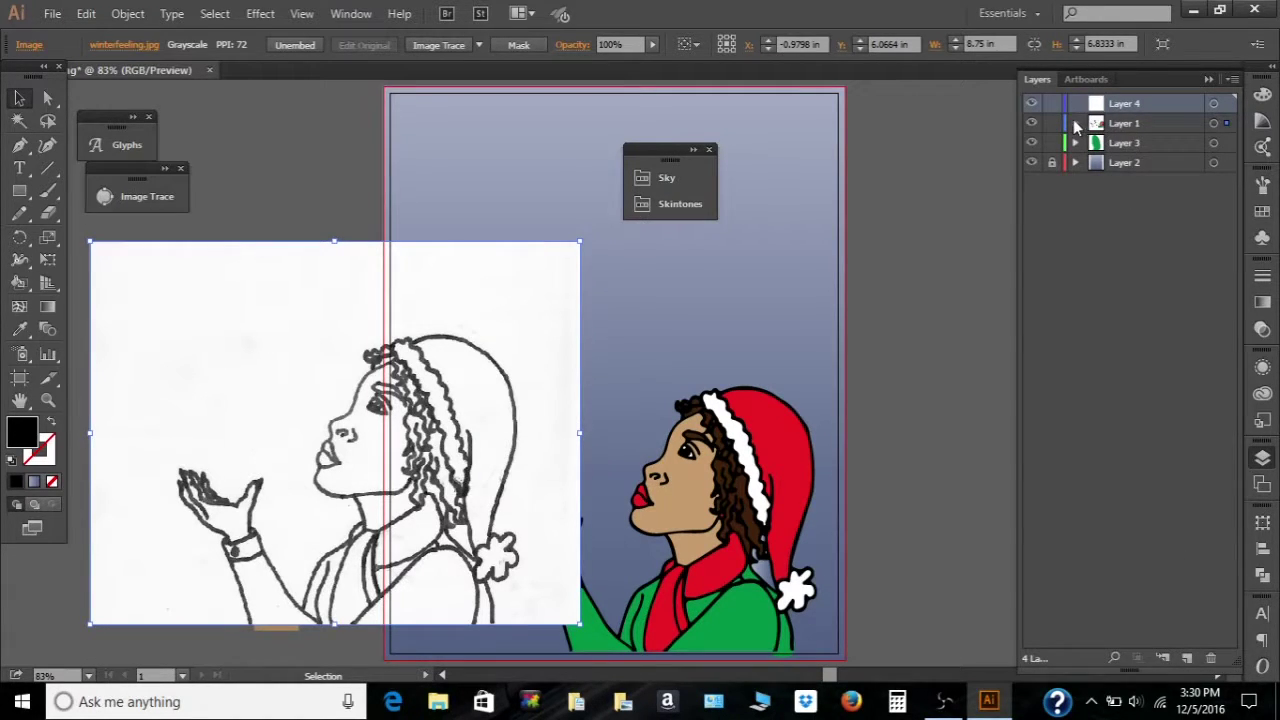
pyautogui.click(1076, 123)
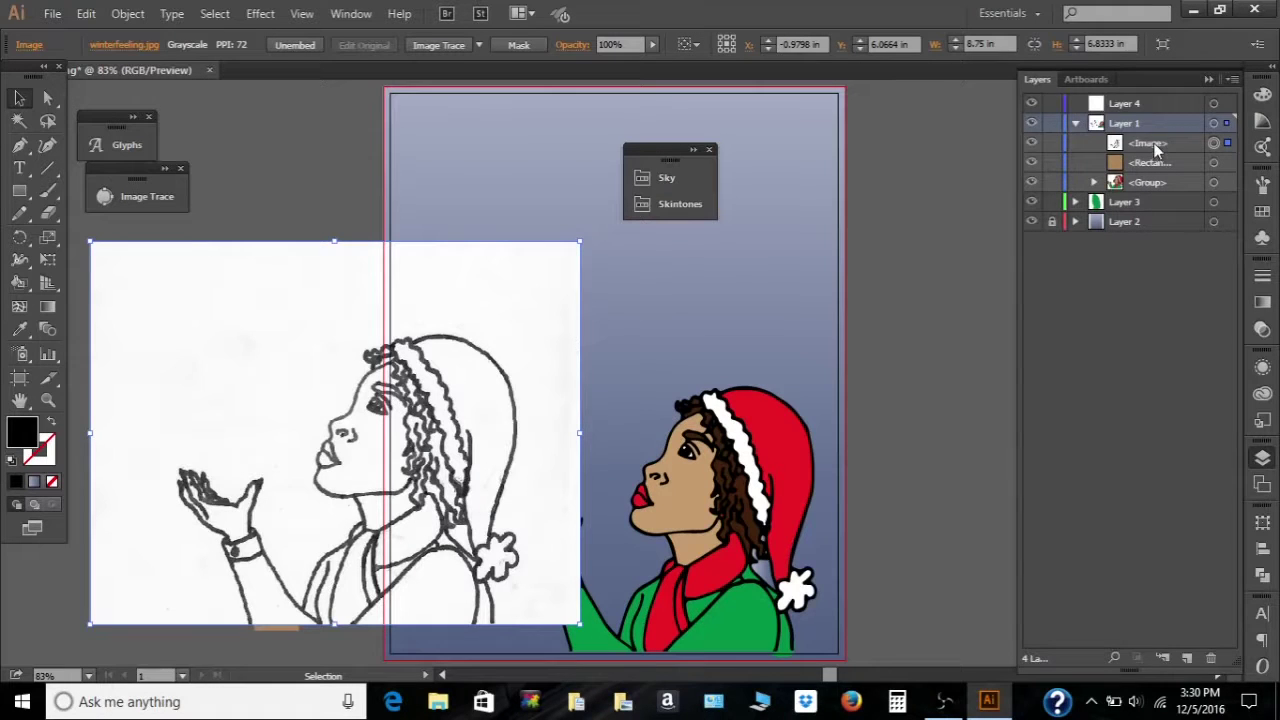
pyautogui.moveTo(1153, 146)
pyautogui.mouseDown()
pyautogui.moveTo(1120, 105)
pyautogui.moveTo(1100, 103)
pyautogui.moveTo(1144, 140)
pyautogui.moveTo(1142, 176)
pyautogui.mouseUp()
pyautogui.click(1076, 123)
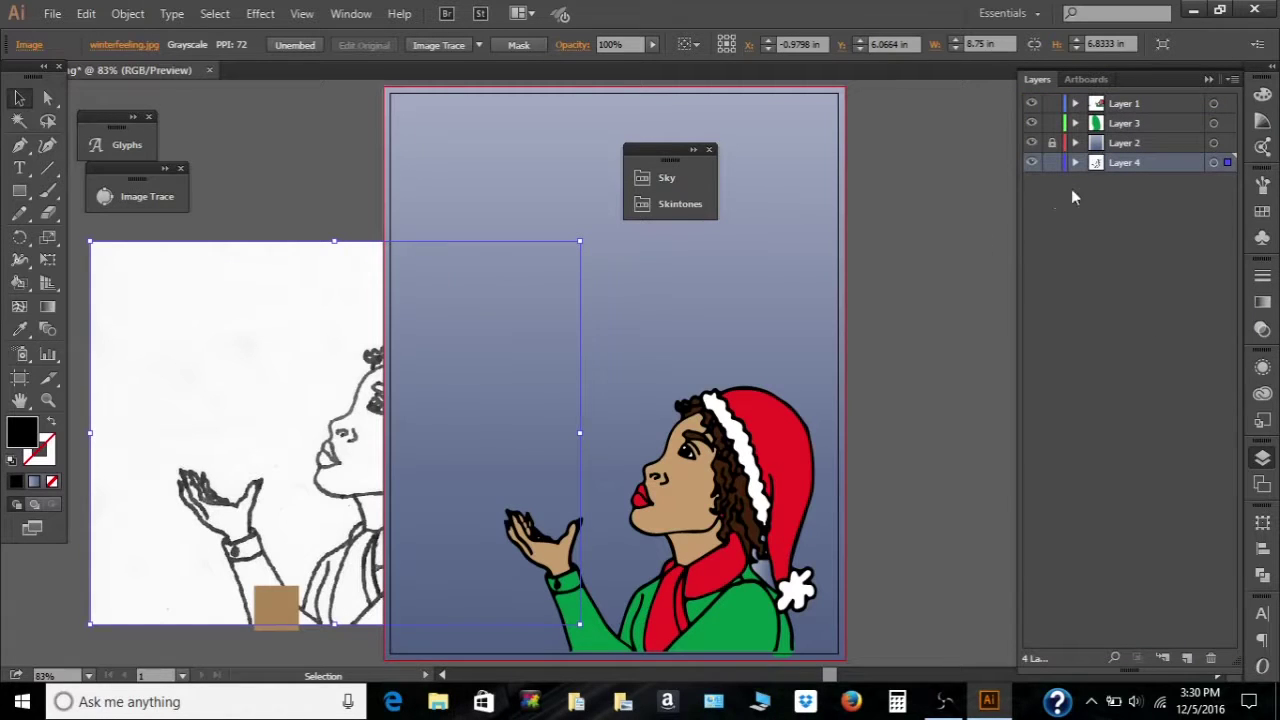
pyautogui.click(1033, 164)
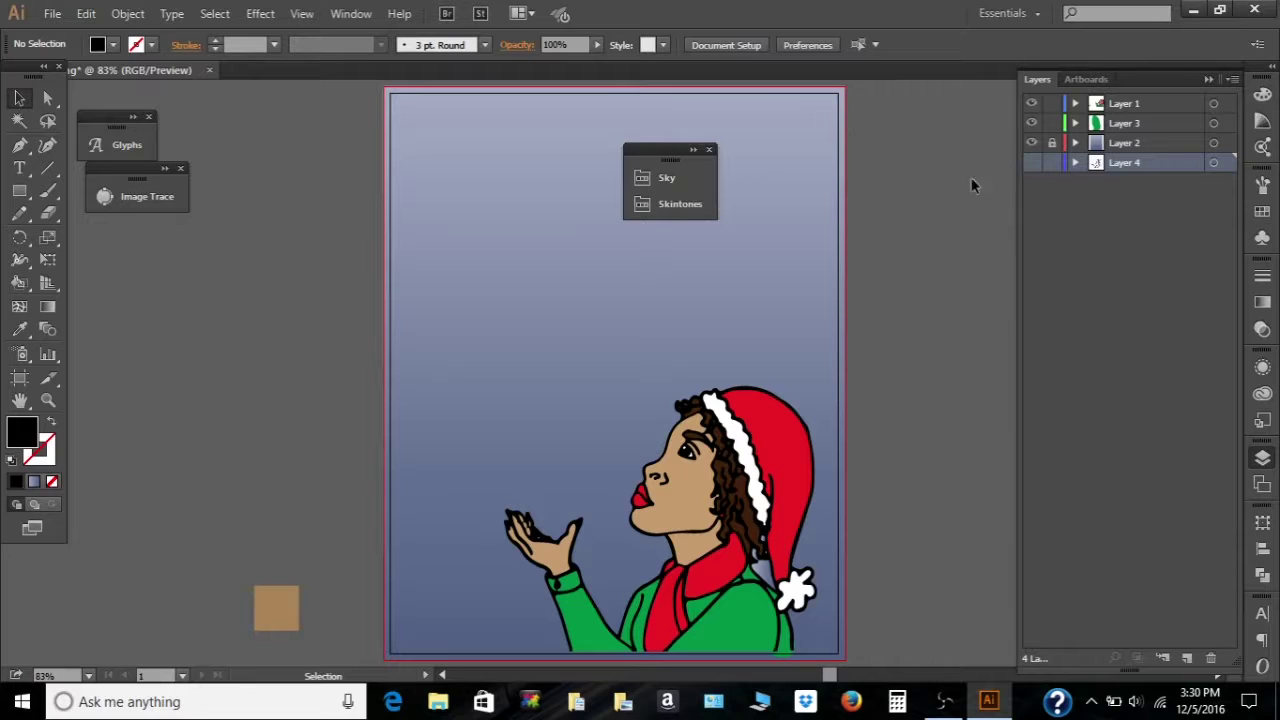
pyautogui.click(1033, 164)
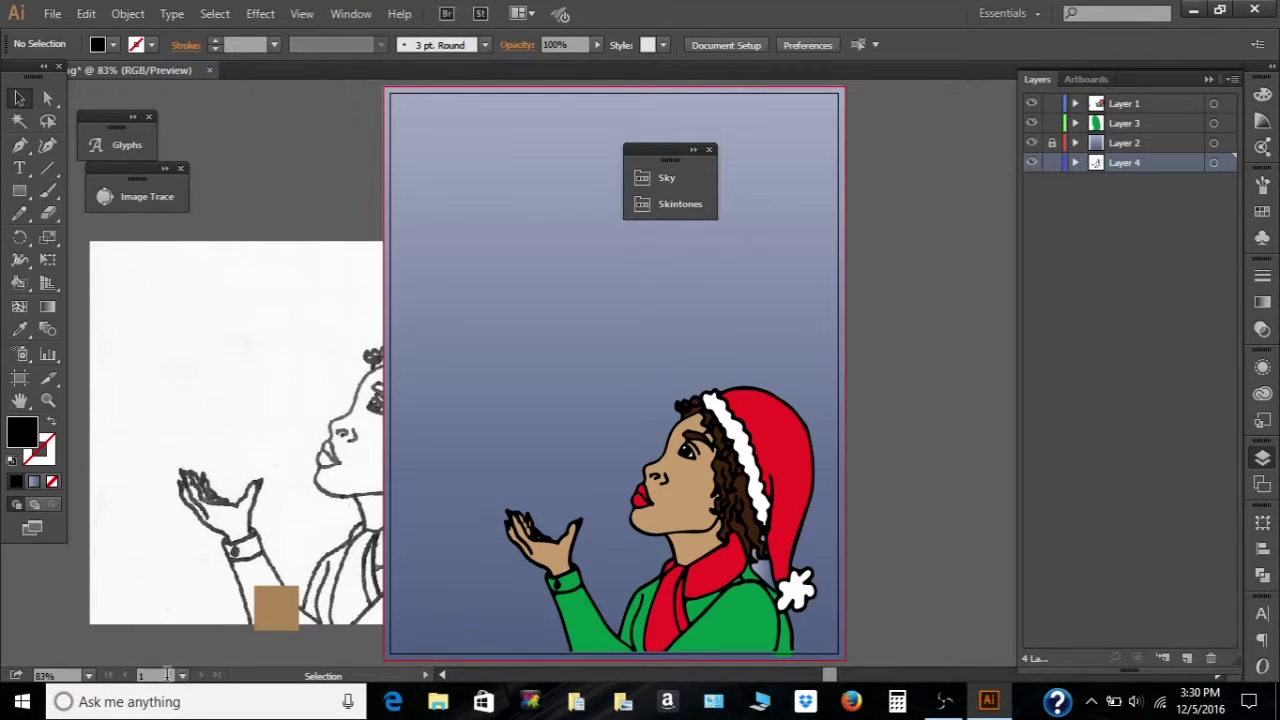
# - Zoom in on the raised hand and sleeve, sketching a pencil patch on the cuff
pyautogui.click(268, 526)
pyautogui.click(552, 648)
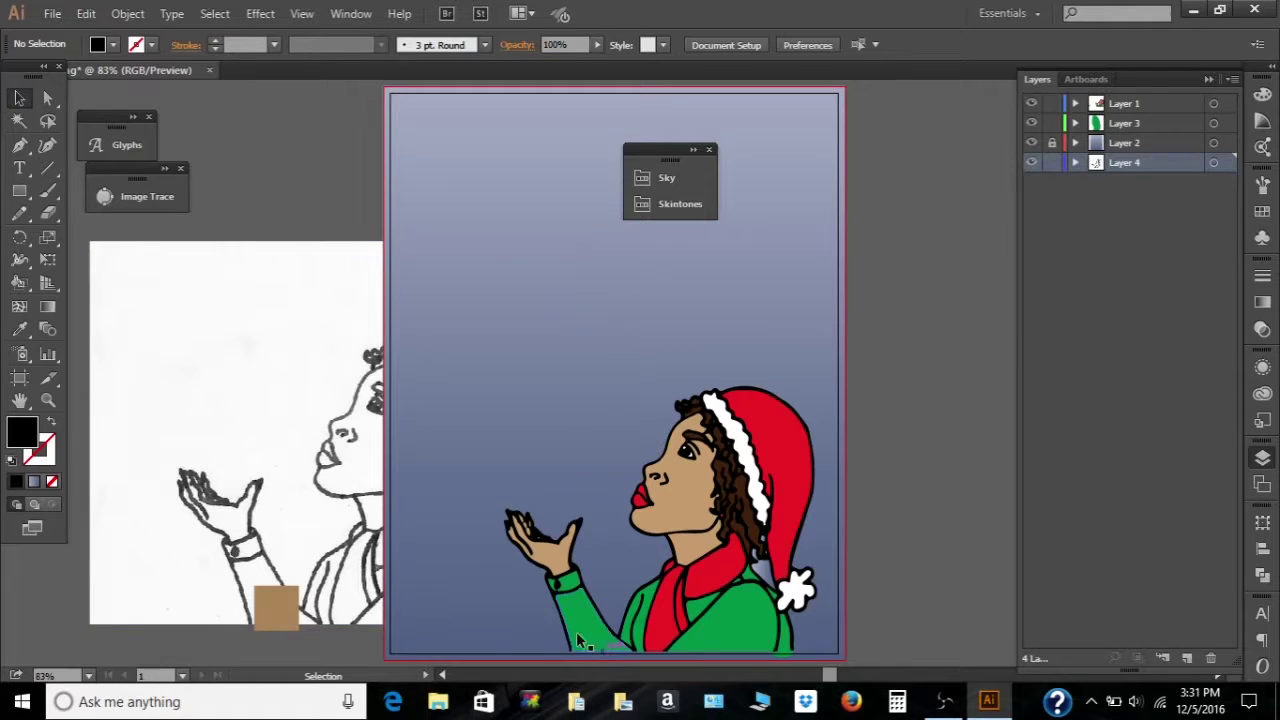
pyautogui.press('a')
pyautogui.click(548, 540)
pyautogui.scroll(6, 556, 552)
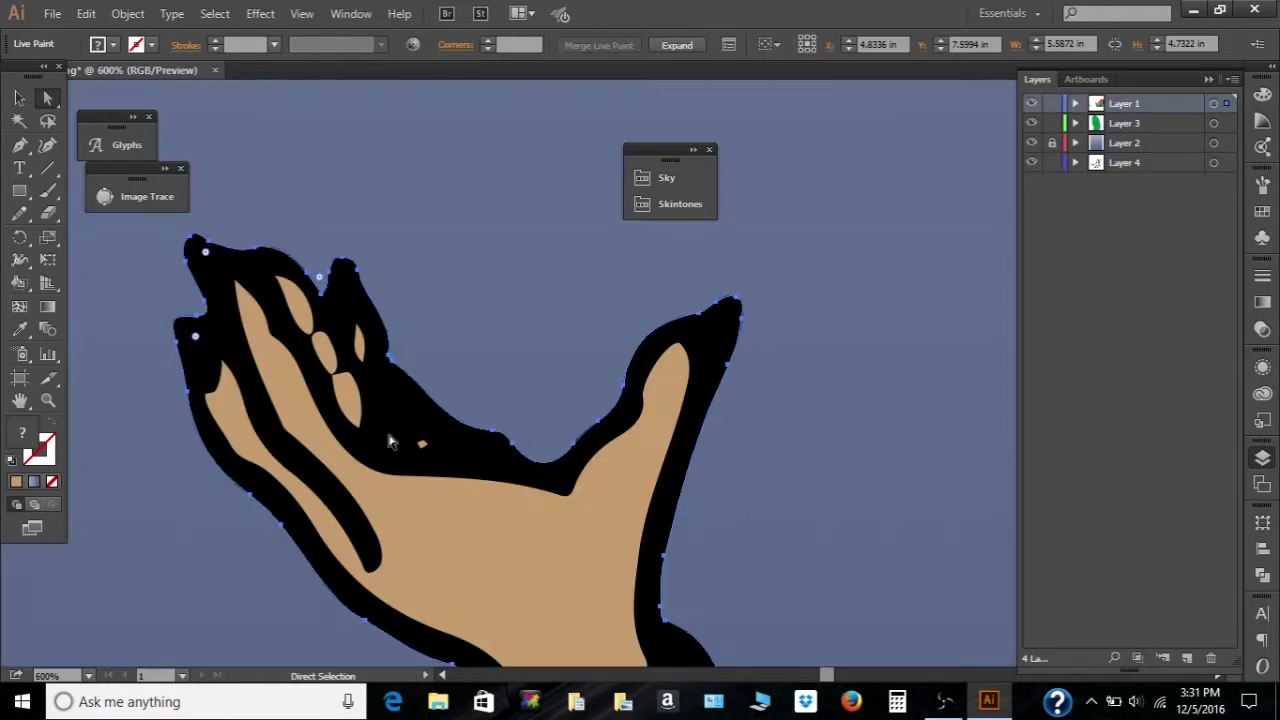
pyautogui.click(19, 213)
pyautogui.scroll(-10, 540, 400)
pyautogui.moveTo(566, 329)
pyautogui.mouseDown()
pyautogui.moveTo(557, 409)
pyautogui.moveTo(500, 327)
pyautogui.moveTo(556, 342)
pyautogui.mouseUp()
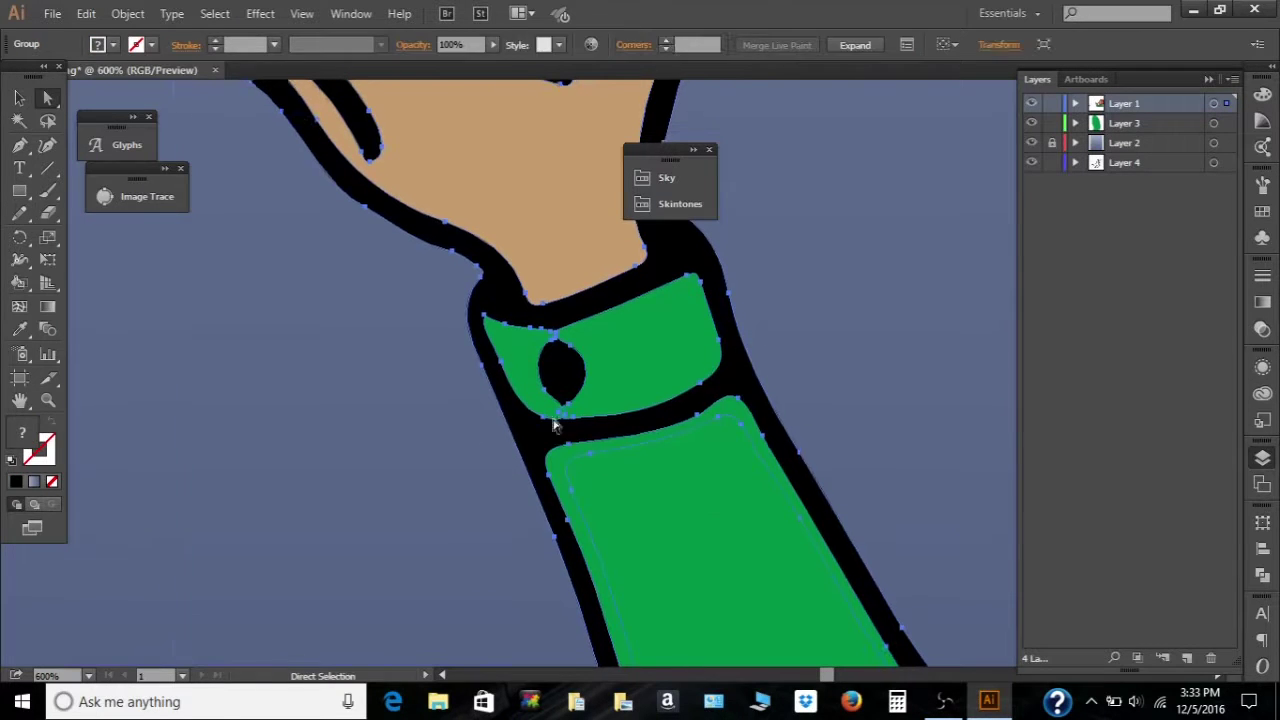
# - Draw a black ellipse over the cuff's spot and drag it out of Layer 4
pyautogui.press('v')
pyautogui.click(560, 378)
pyautogui.press('l')
pyautogui.moveTo(537, 347); pyautogui.dragTo(592, 412)
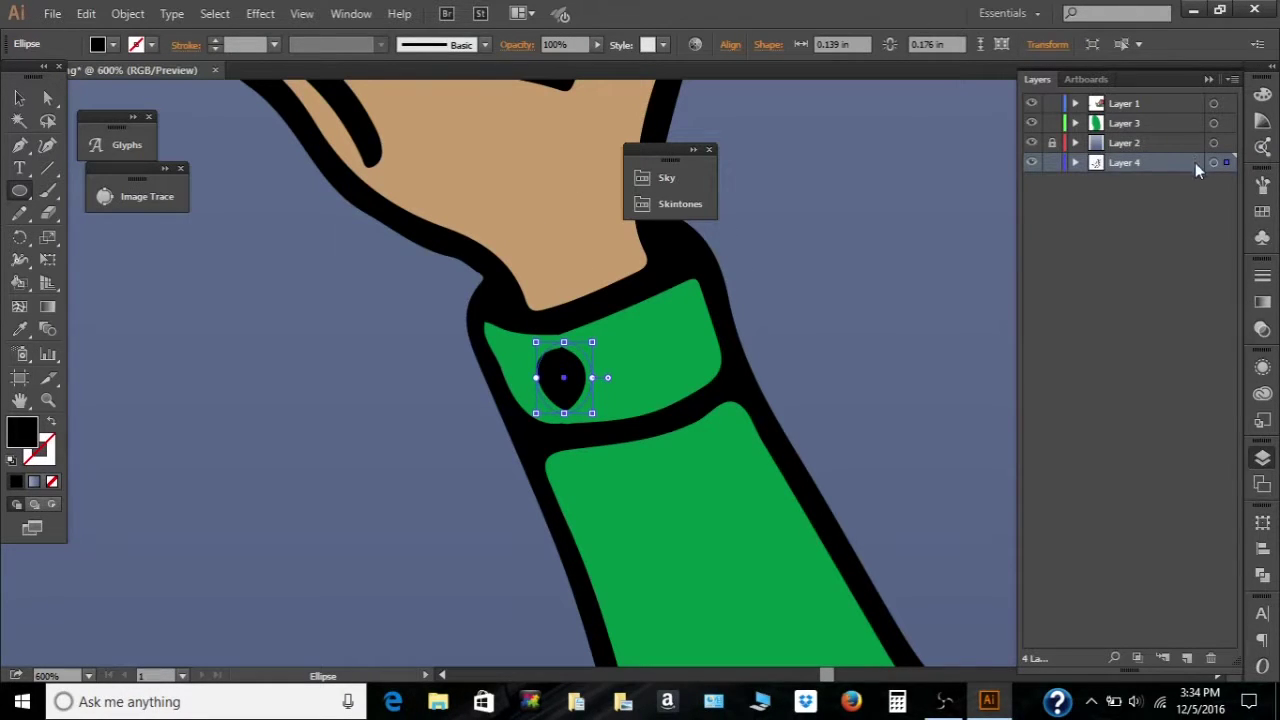
pyautogui.click(1076, 162)
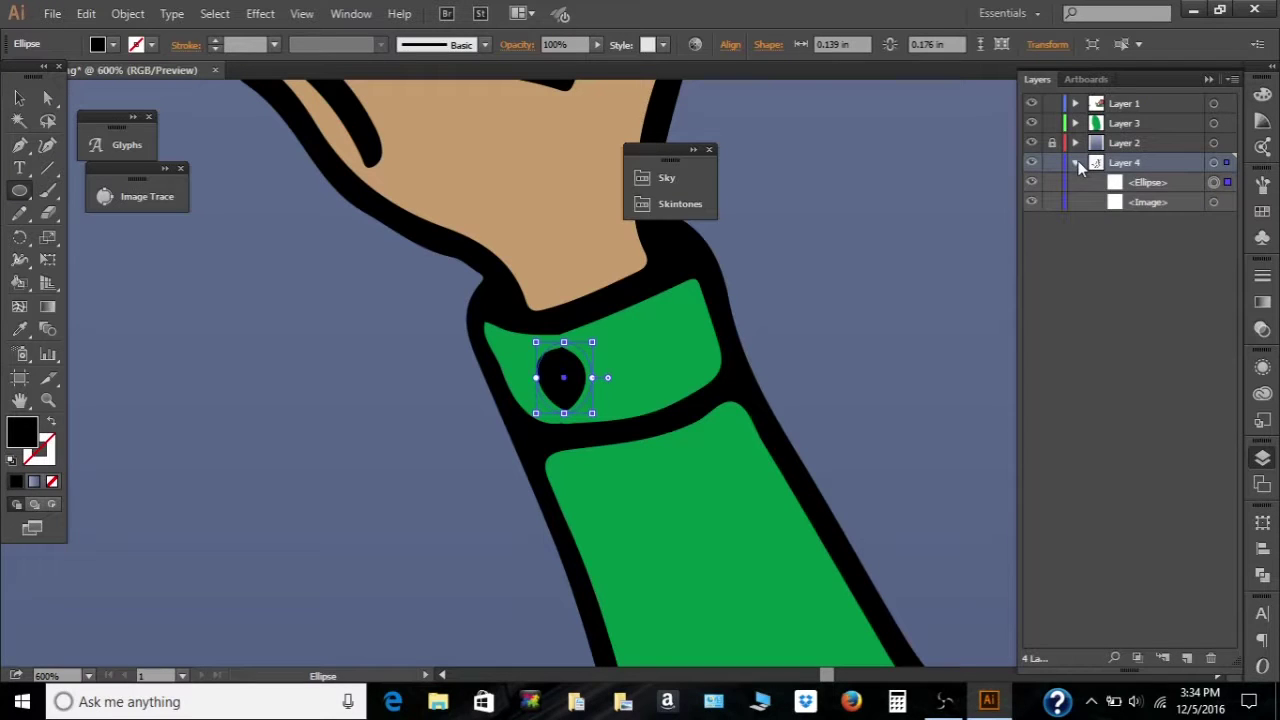
pyautogui.moveTo(1160, 182); pyautogui.dragTo(1155, 118)
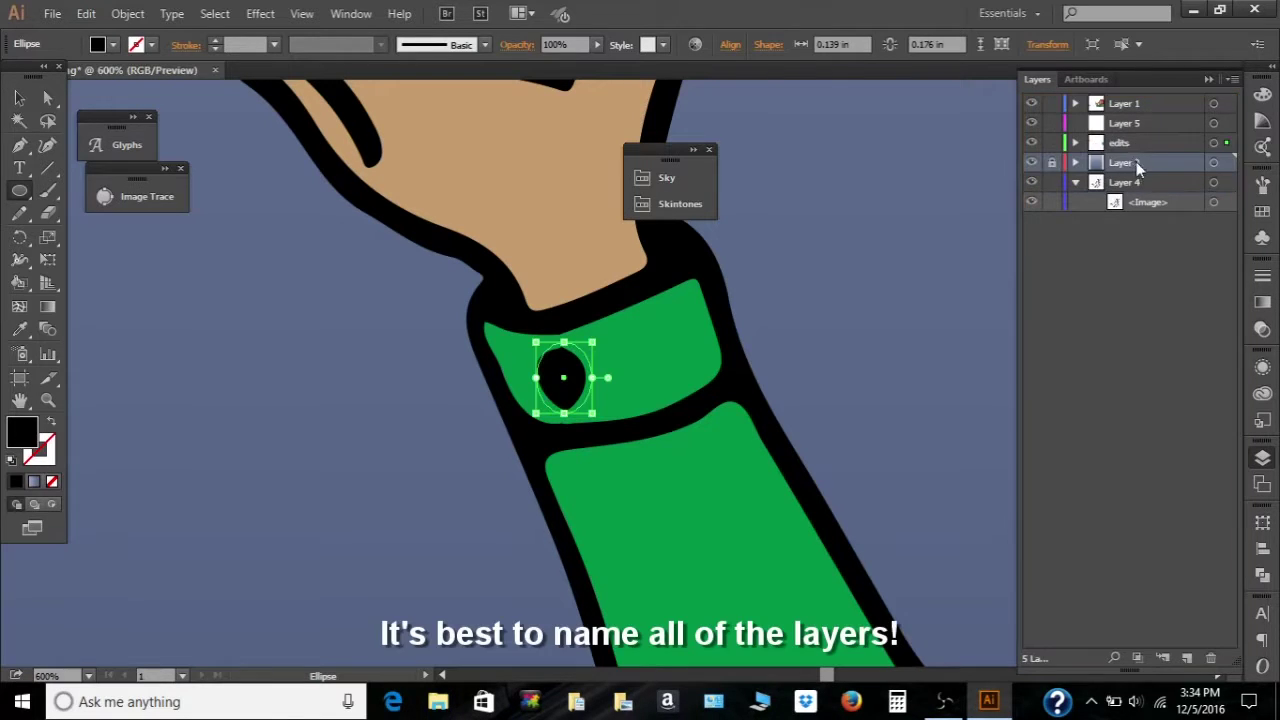
# - Rename Layer 2 to 'back', Layer 4 to 'original' and Layer 1 to 'new'
pyautogui.doubleClick(1130, 162)
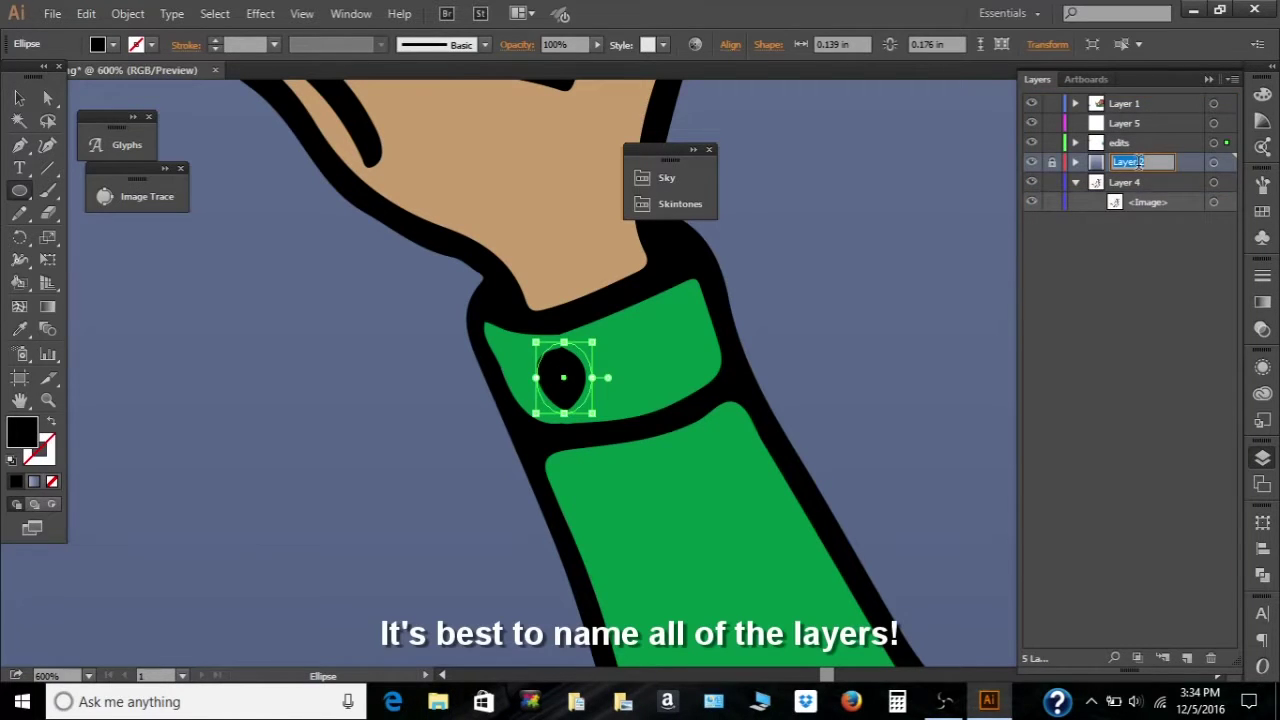
pyautogui.write('background')
pyautogui.doubleClick(1139, 184)
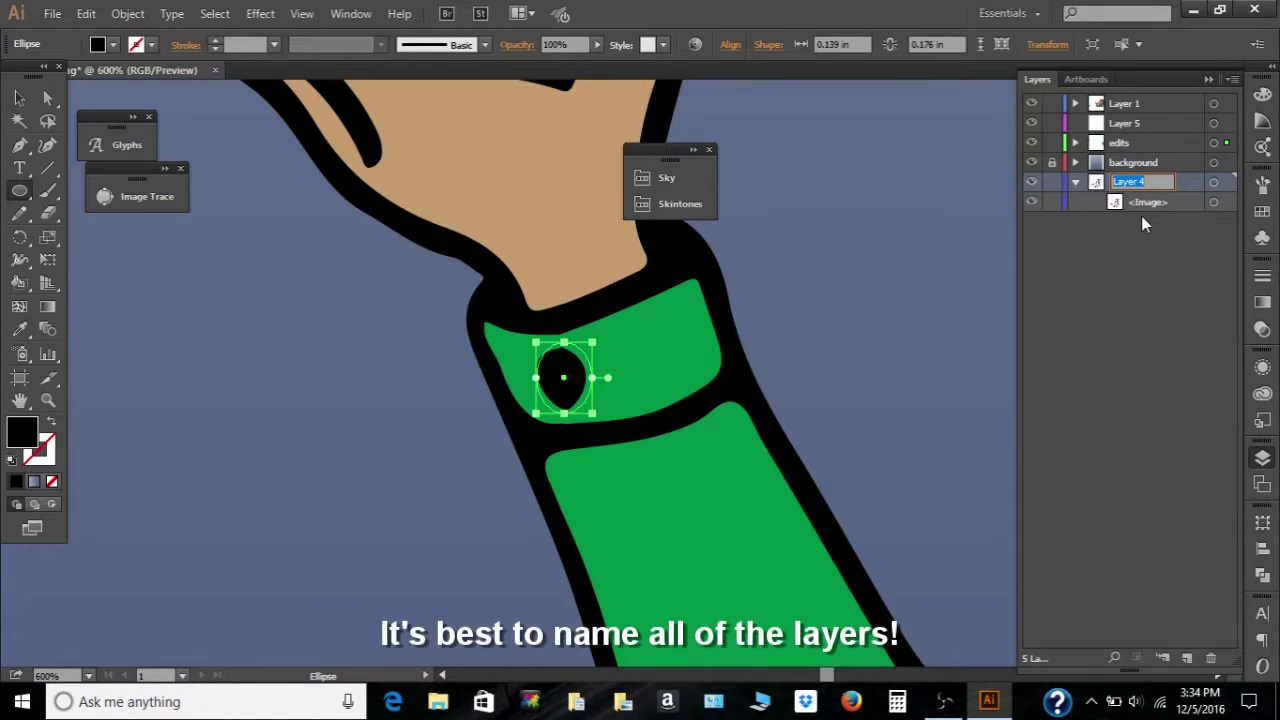
pyautogui.write('original')
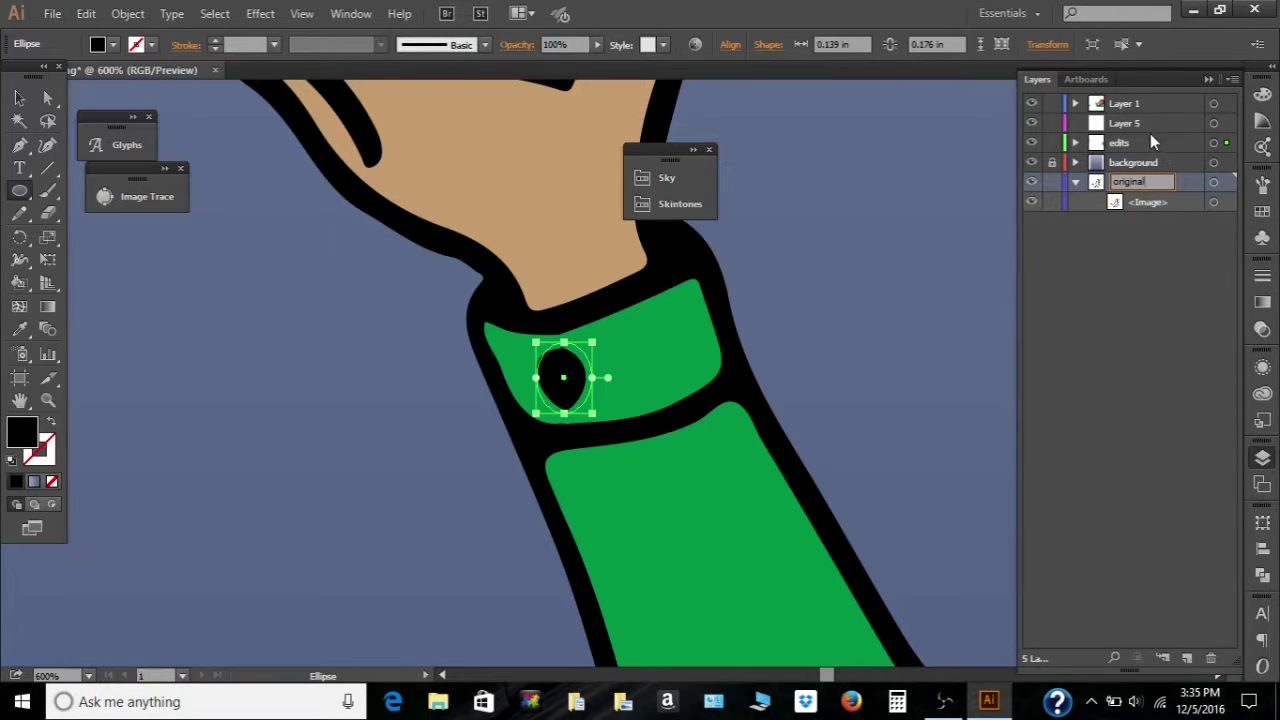
pyautogui.click(1136, 104)
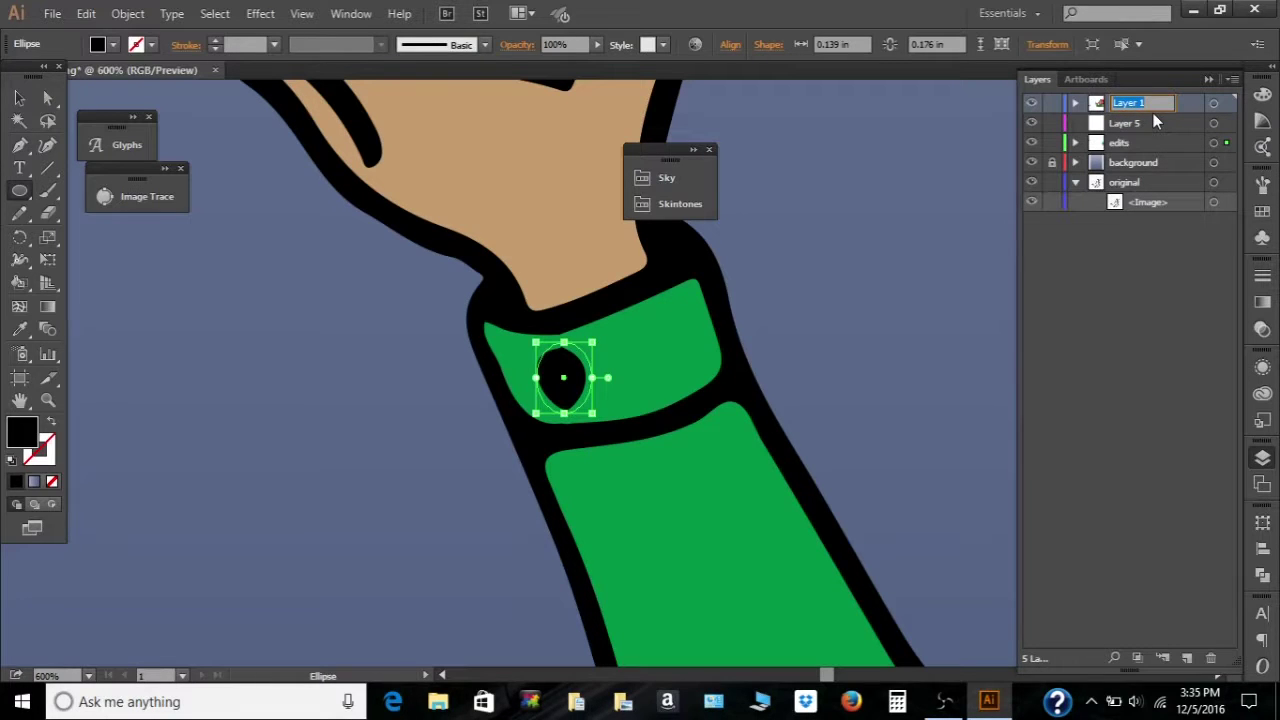
pyautogui.write('neqw')
pyautogui.press('Return')
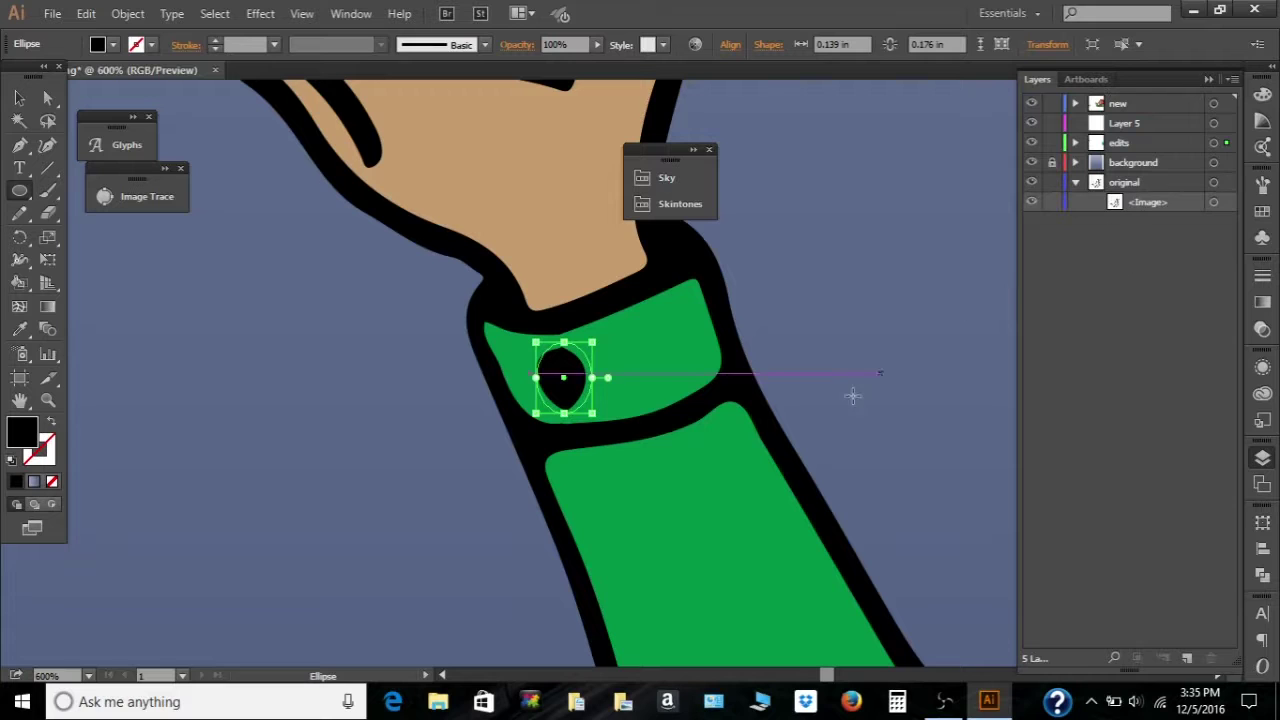
# - Move the black oval from 'edits' into Layer 5 and stack Layer 5 on top
pyautogui.scroll(-1, 723, 397)
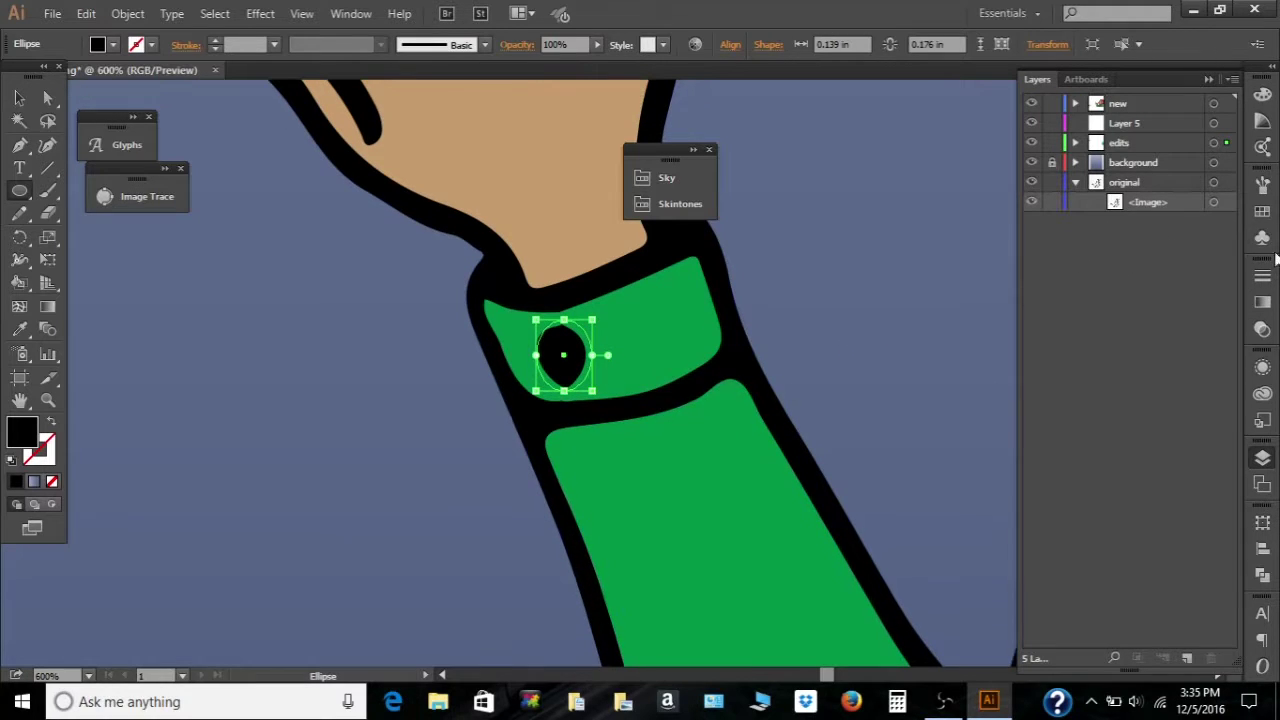
pyautogui.click(1142, 140)
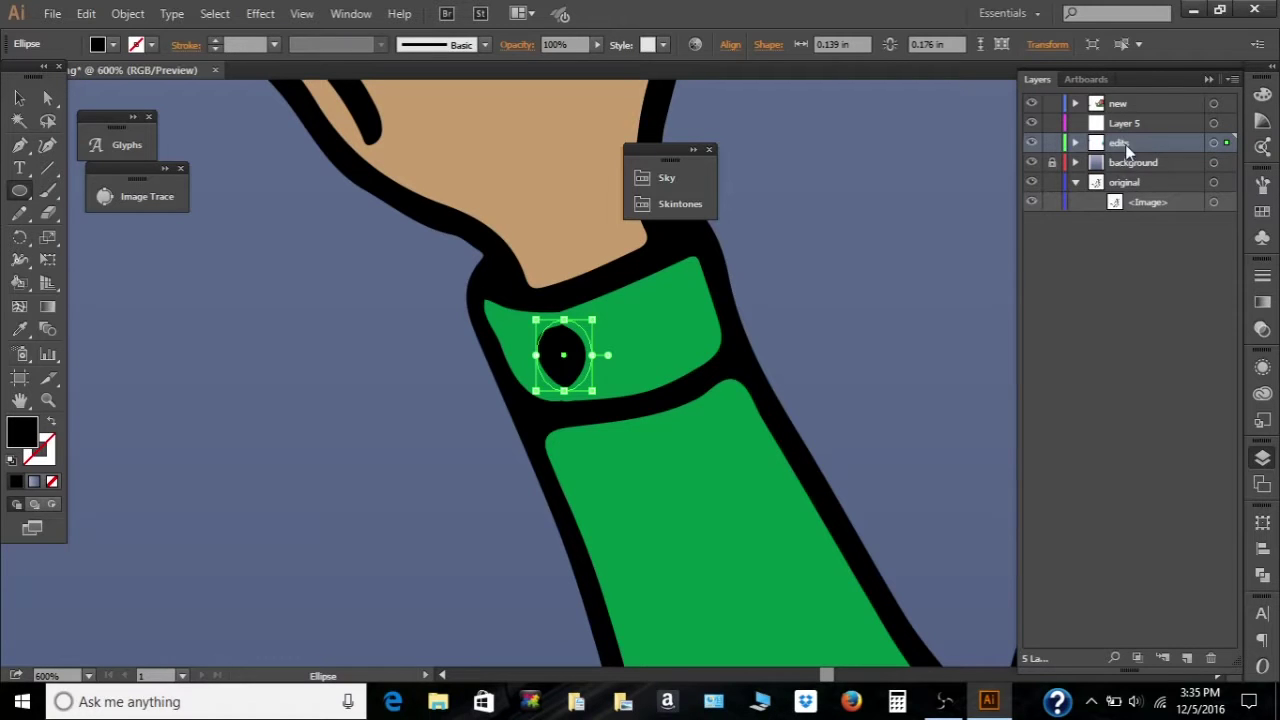
pyautogui.click(1075, 143)
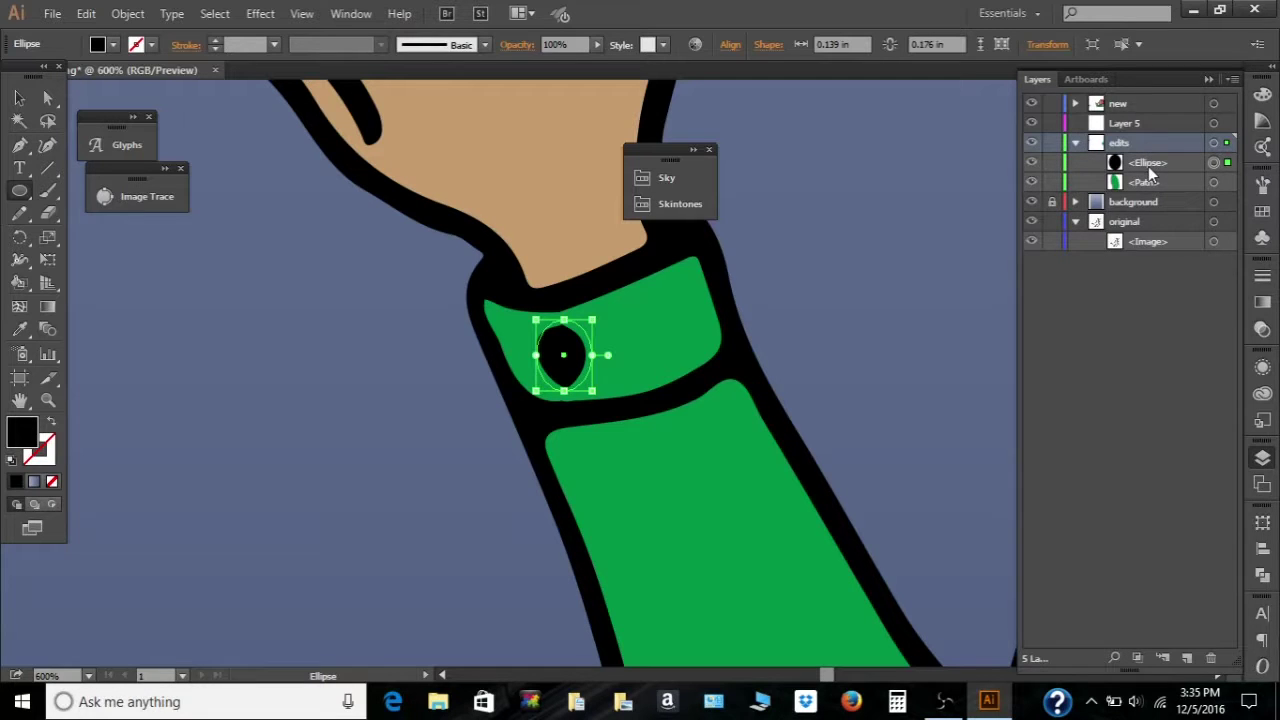
pyautogui.moveTo(1149, 166); pyautogui.dragTo(1110, 124)
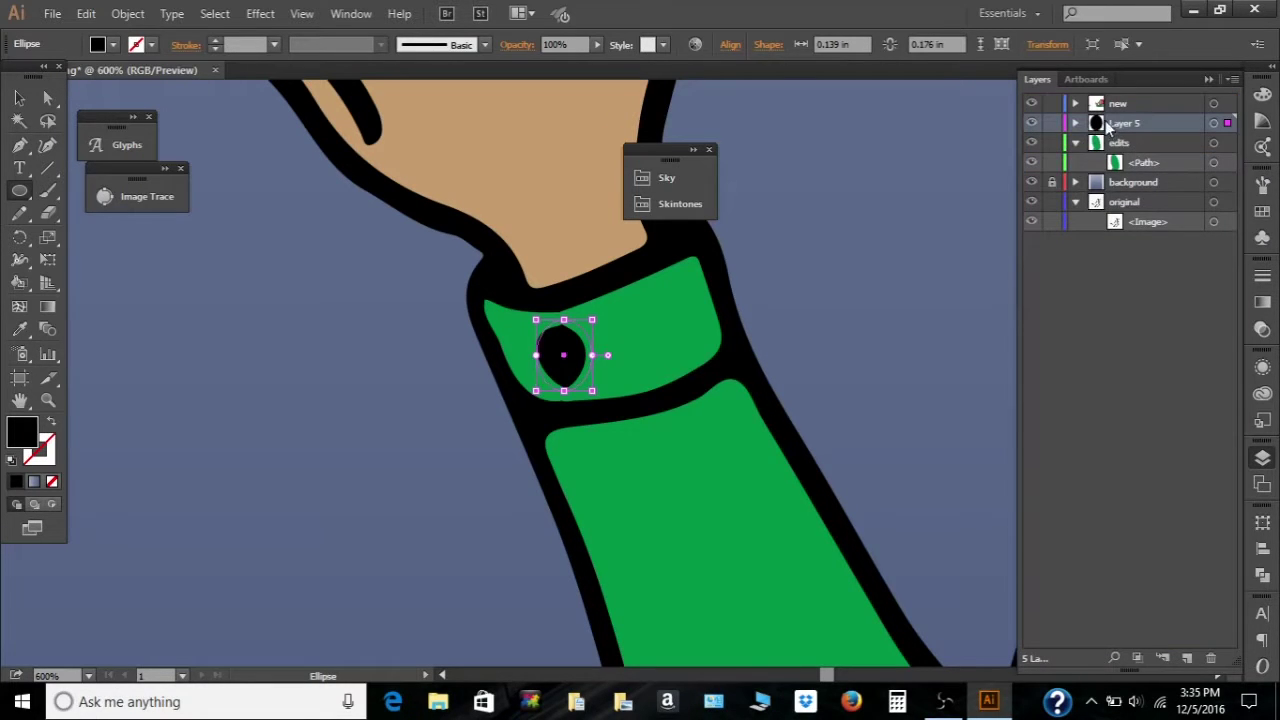
pyautogui.click(1076, 143)
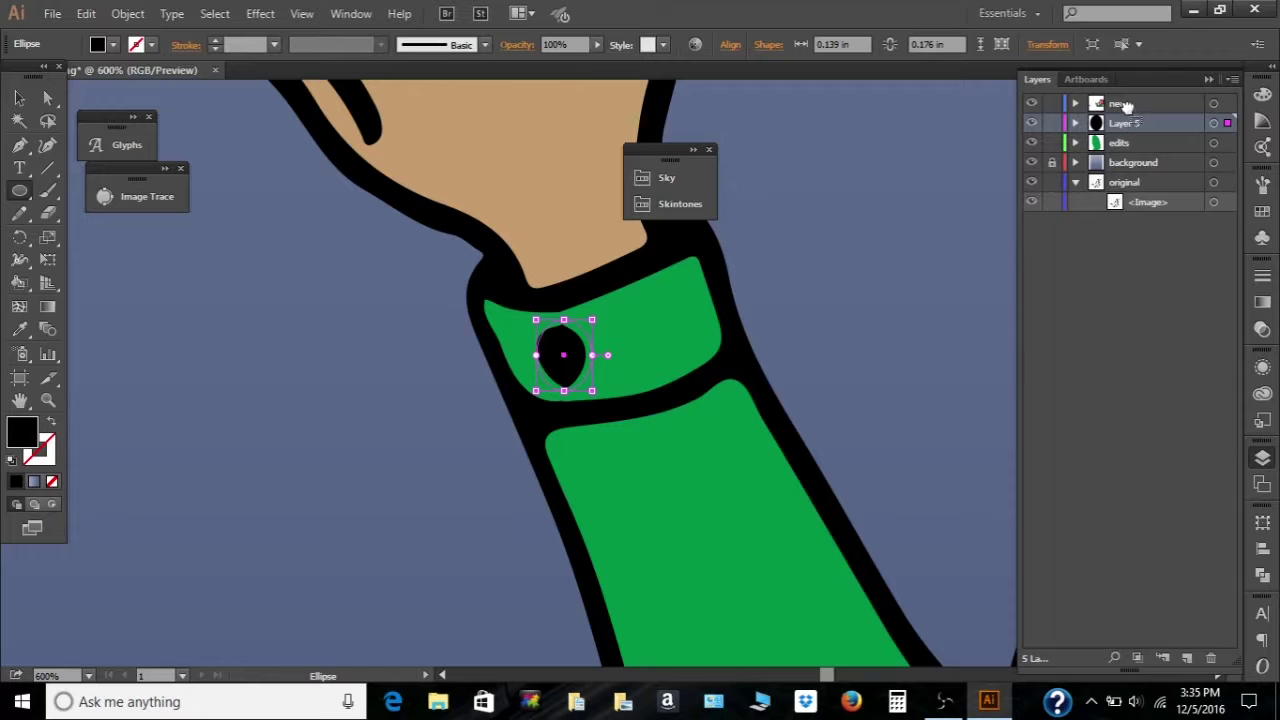
pyautogui.moveTo(1127, 107); pyautogui.dragTo(1130, 98)
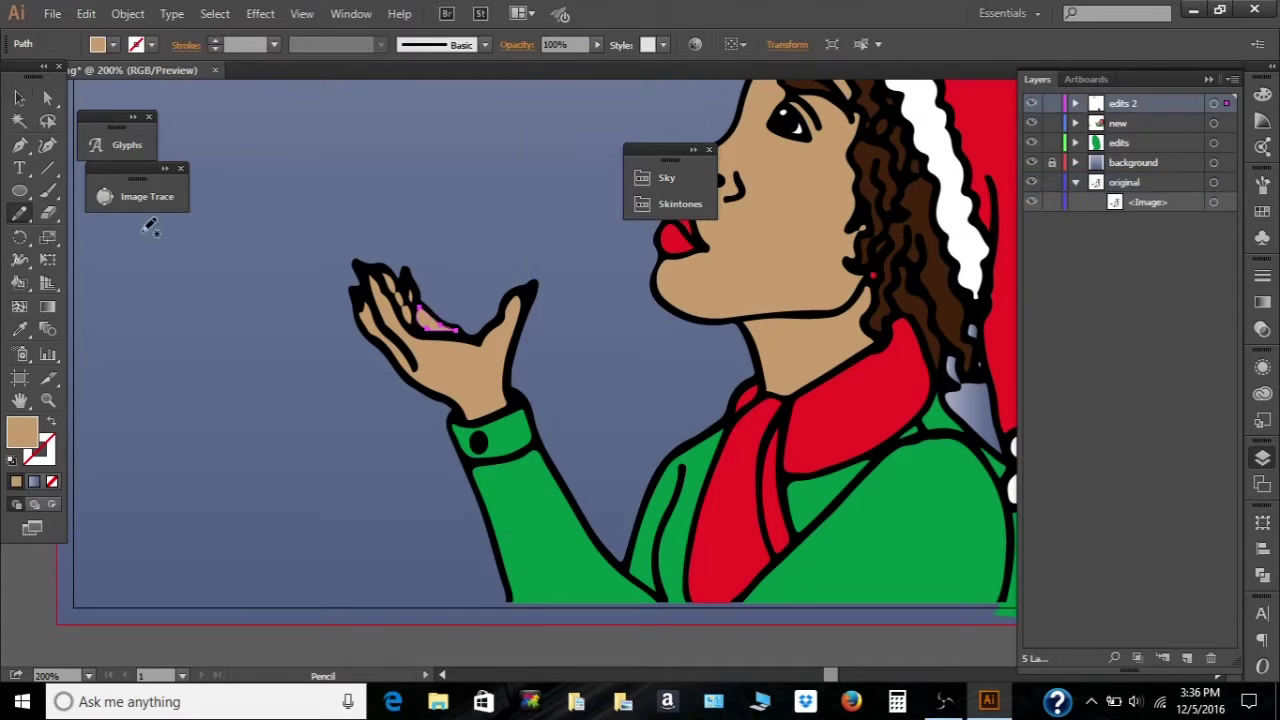
# - Fill the underside of the raised finger with tan using the Pencil
pyautogui.moveTo(458, 330); pyautogui.dragTo(420, 317)
pyautogui.hotkey('ctrl', '+')
pyautogui.hotkey('ctrl', '+')
pyautogui.hotkey('ctrl', '+')
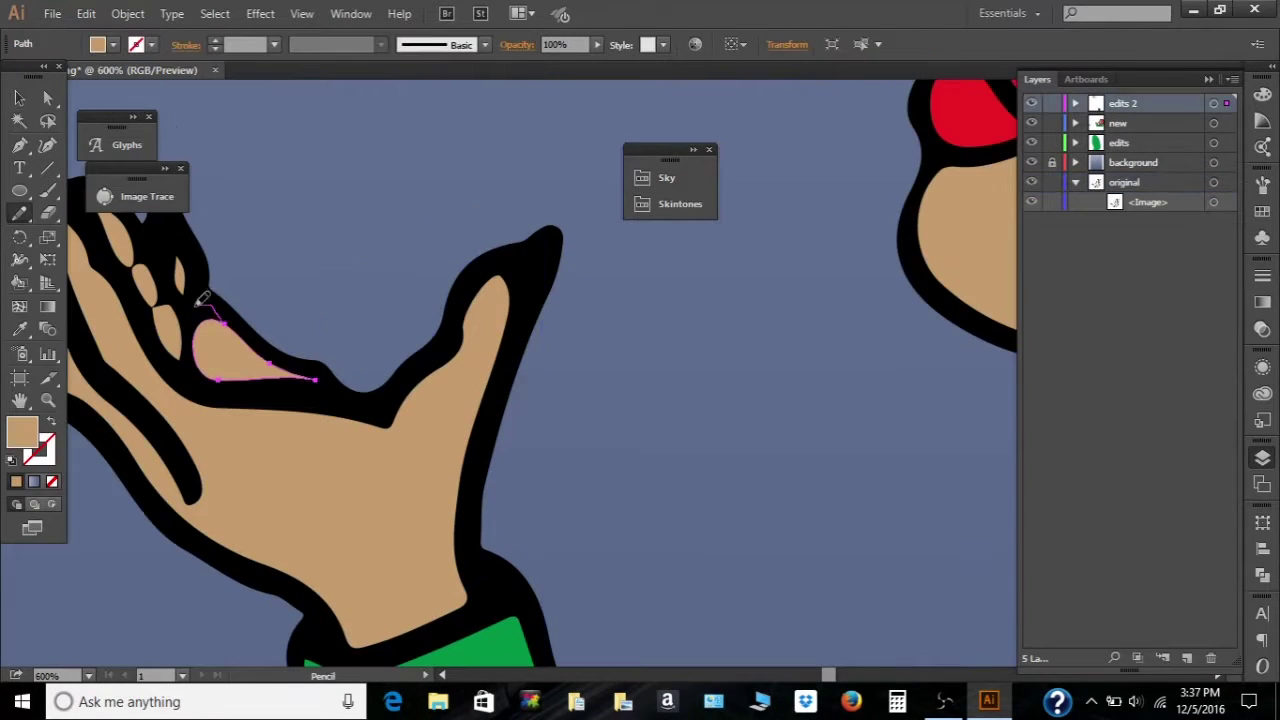
pyautogui.moveTo(199, 304)
pyautogui.mouseDown()
pyautogui.moveTo(256, 390)
pyautogui.moveTo(318, 386)
pyautogui.mouseUp()
pyautogui.keyDown('ctrl'); pyautogui.click(580, 354); pyautogui.keyUp('ctrl')
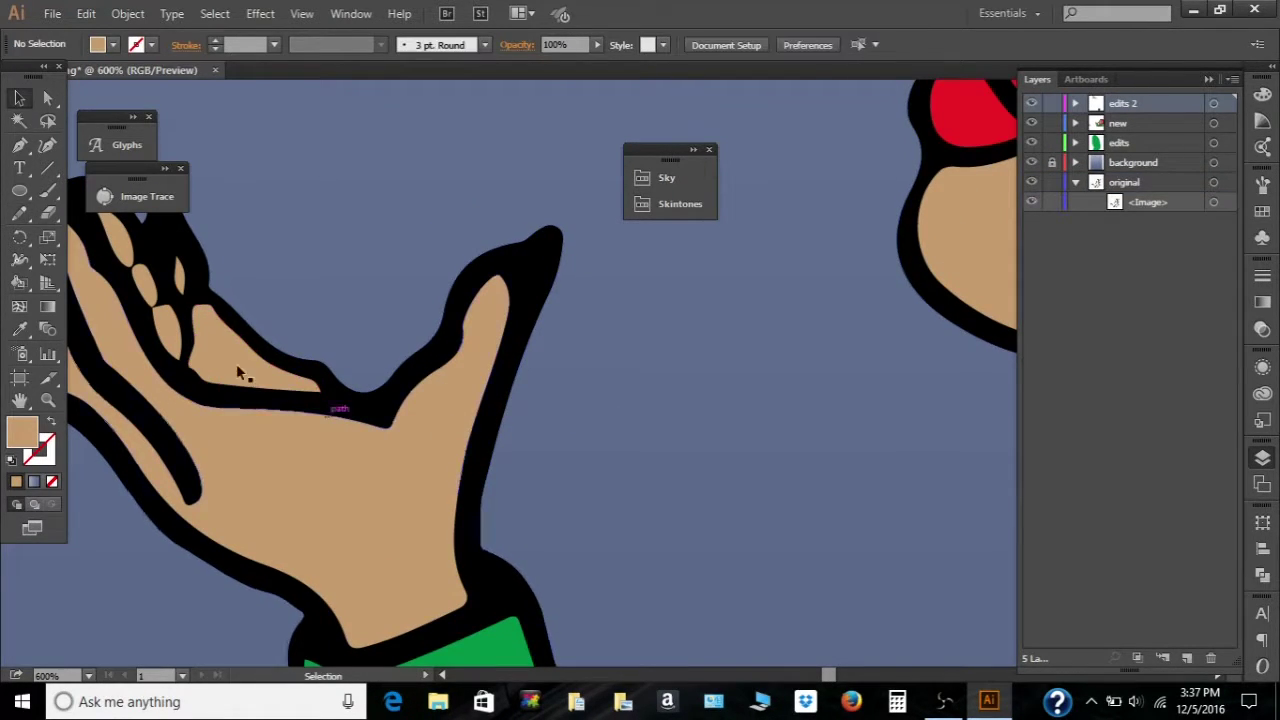
# - Draw a black, no-fill line across the finger crease and bend it into an arc
pyautogui.press('\\')
pyautogui.press('d')
pyautogui.press('/')
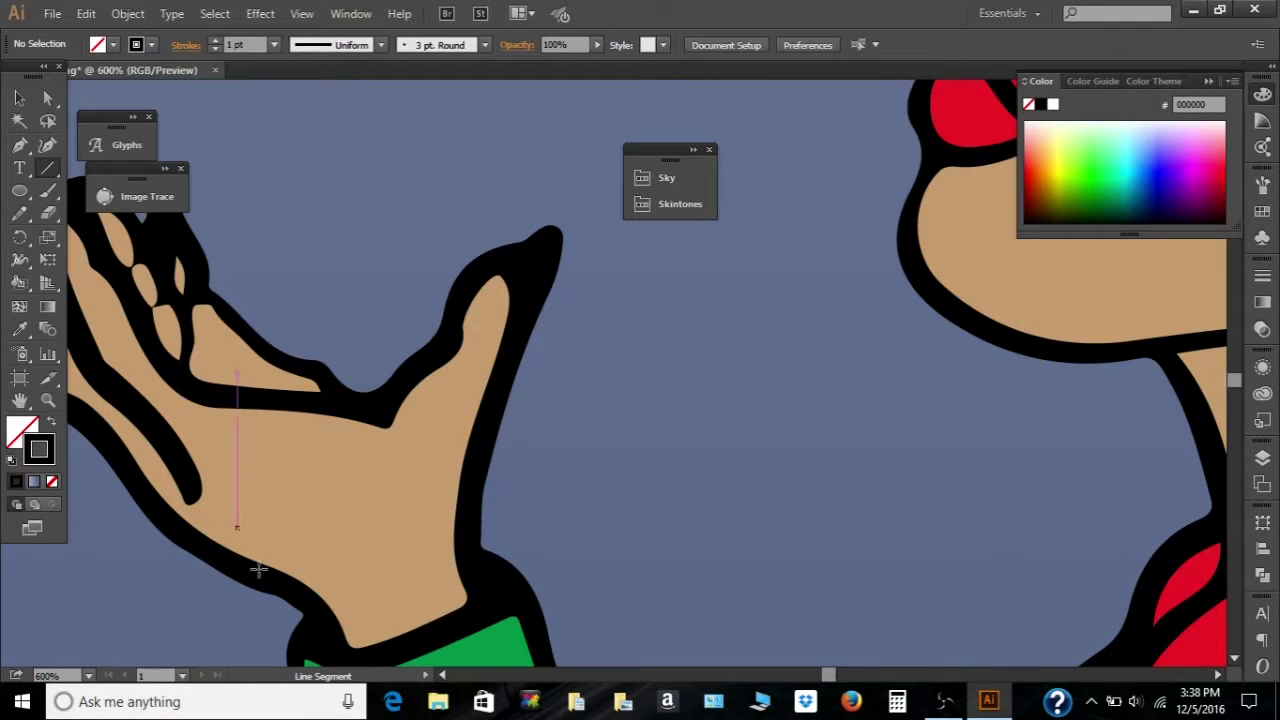
pyautogui.moveTo(172, 368)
pyautogui.mouseDown()
pyautogui.moveTo(234, 315)
pyautogui.moveTo(240, 326)
pyautogui.moveTo(236, 313)
pyautogui.mouseUp()
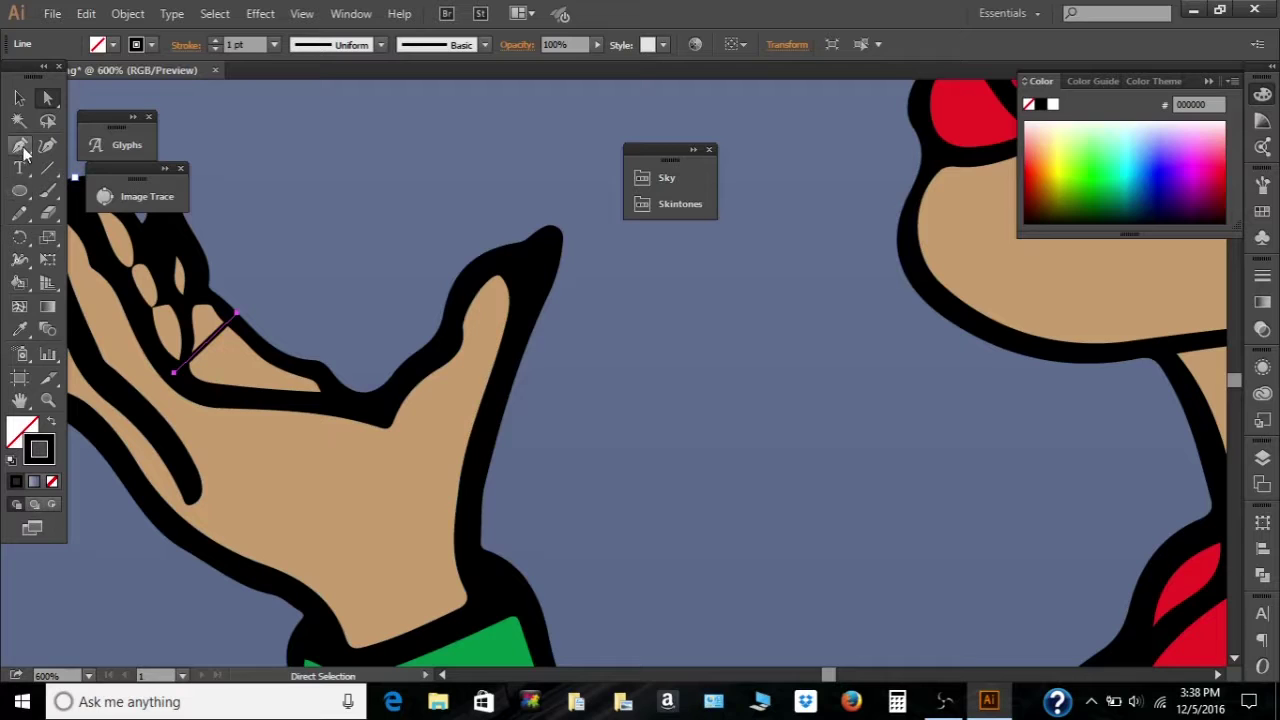
pyautogui.click(19, 145)
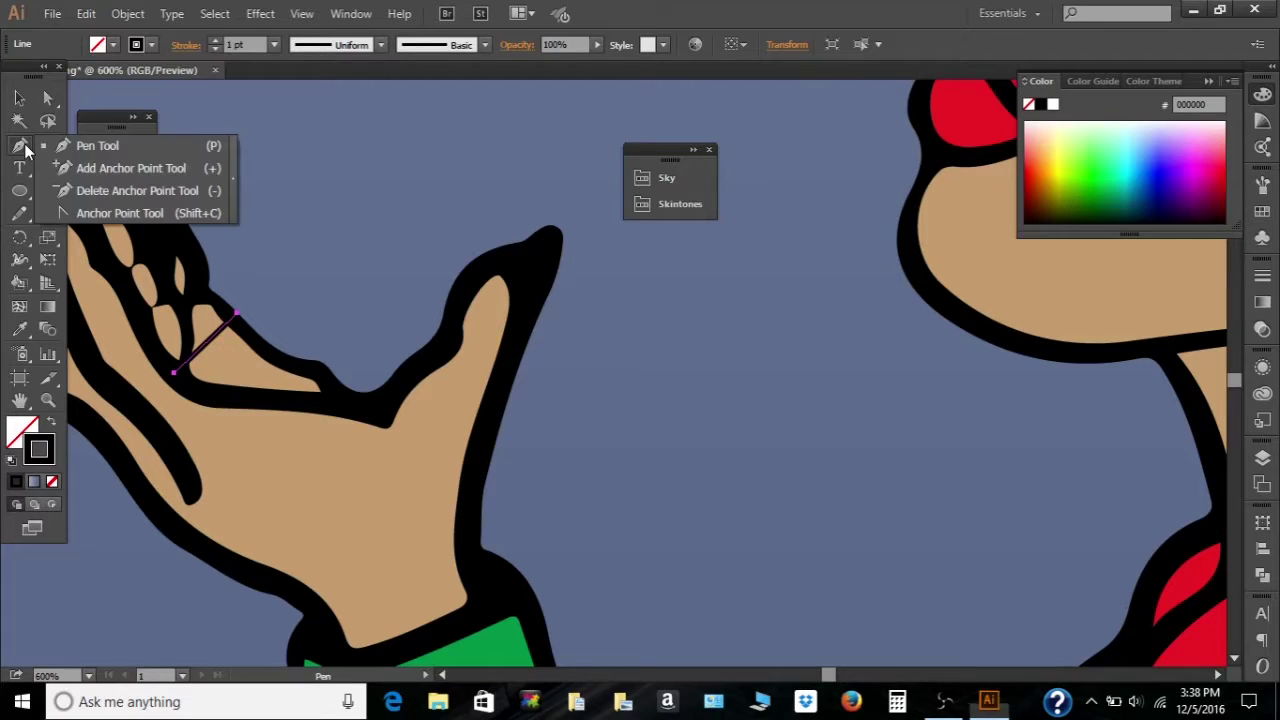
pyautogui.click(128, 220)
pyautogui.moveTo(237, 313); pyautogui.dragTo(275, 313)
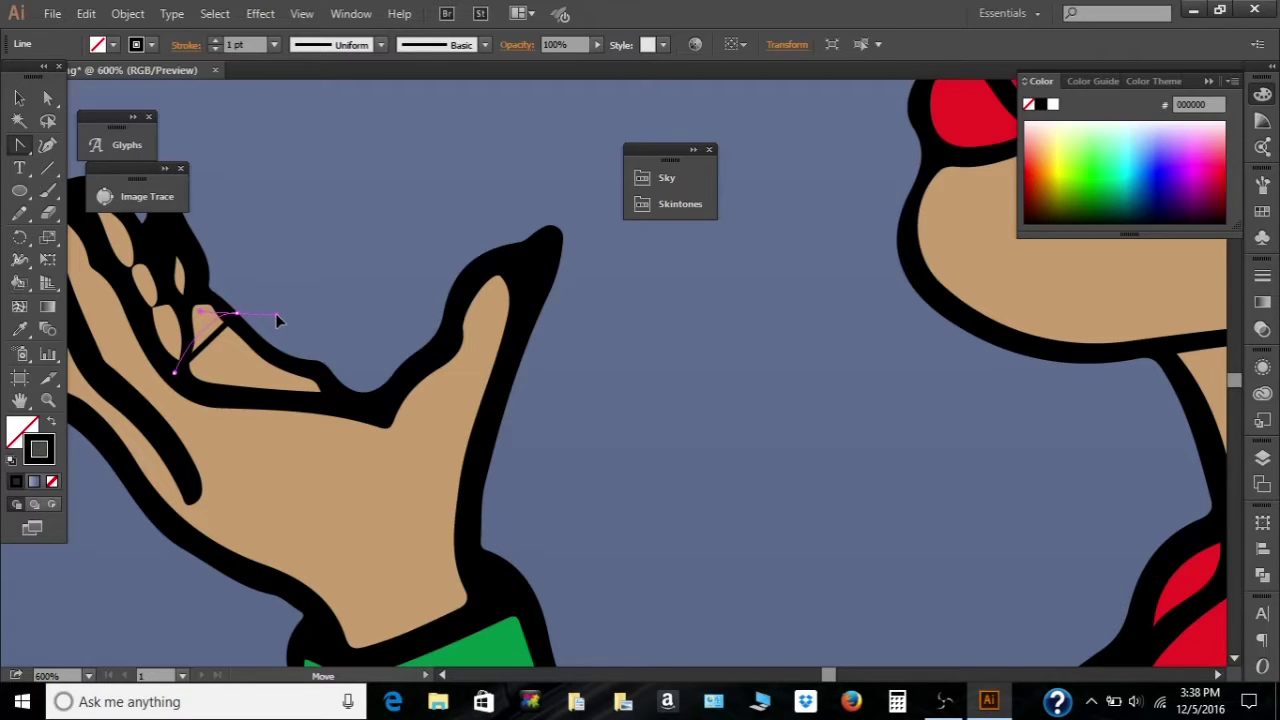
pyautogui.moveTo(177, 372)
pyautogui.mouseDown()
pyautogui.moveTo(237, 372)
pyautogui.moveTo(180, 372)
pyautogui.moveTo(165, 350)
pyautogui.moveTo(200, 364)
pyautogui.mouseUp()
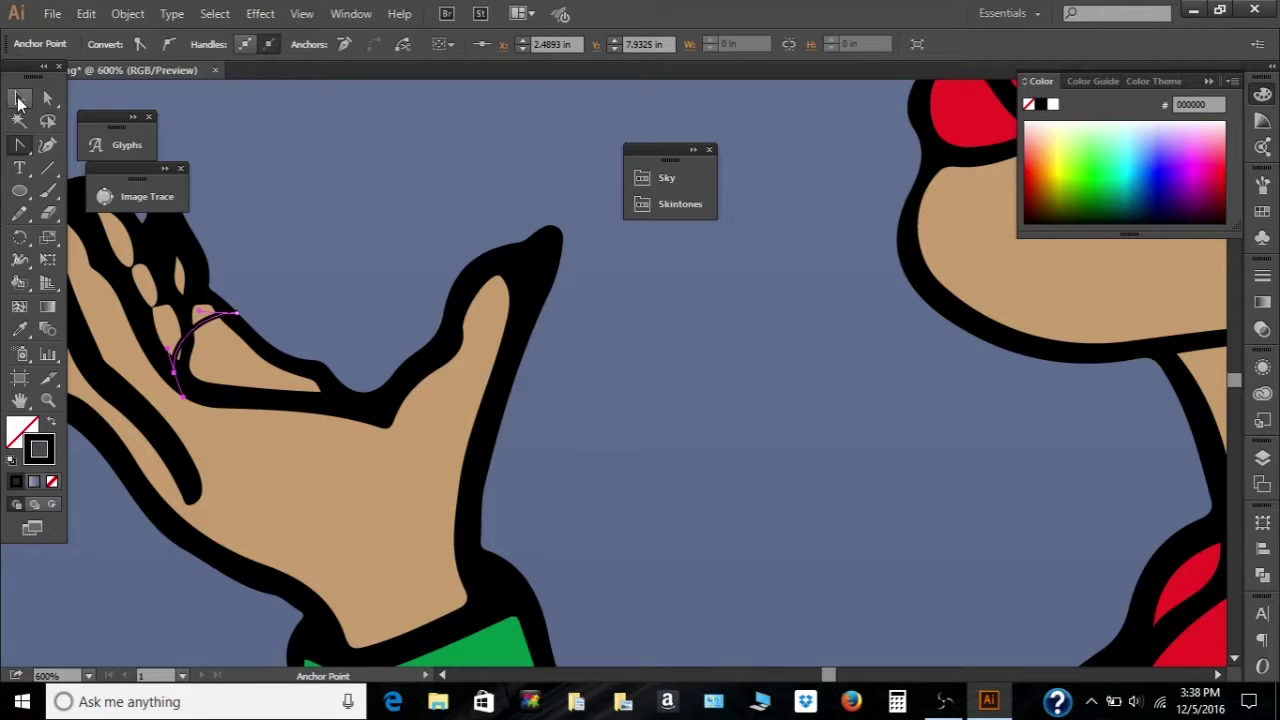
# - Move the arc down into the finger crease and open the Stroke settings for it
pyautogui.click(19, 97)
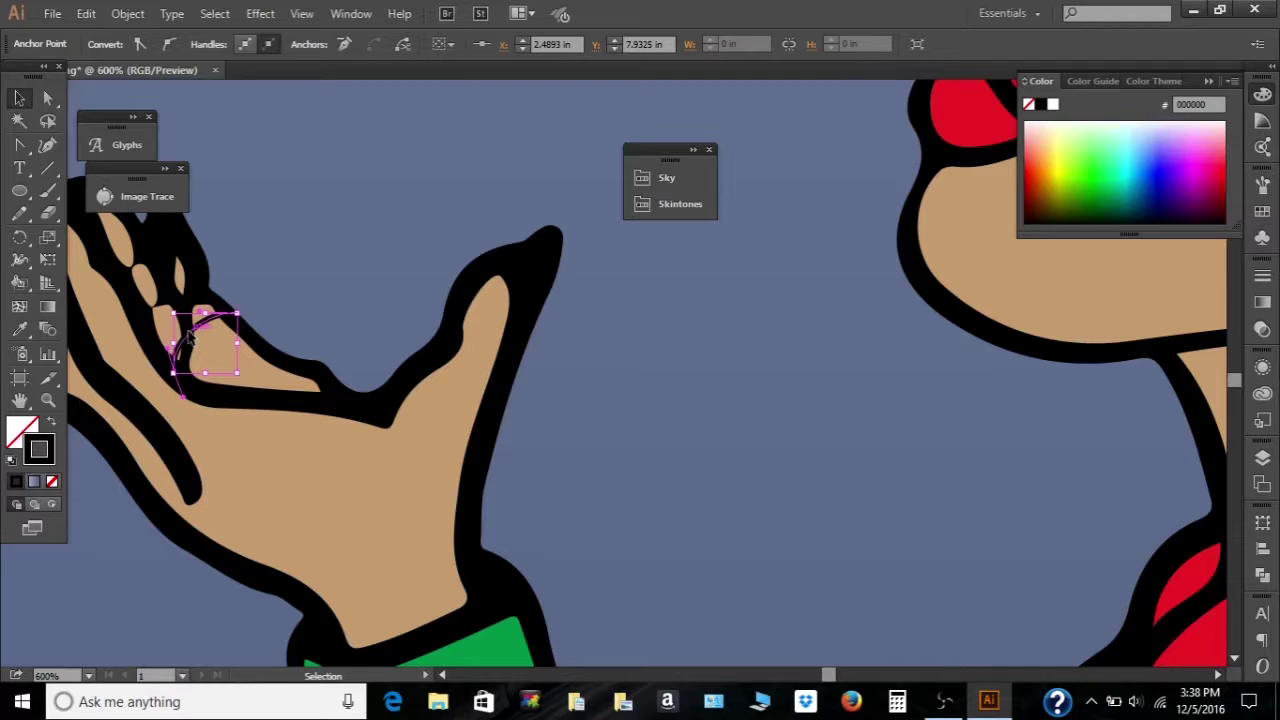
pyautogui.moveTo(188, 334); pyautogui.dragTo(196, 351)
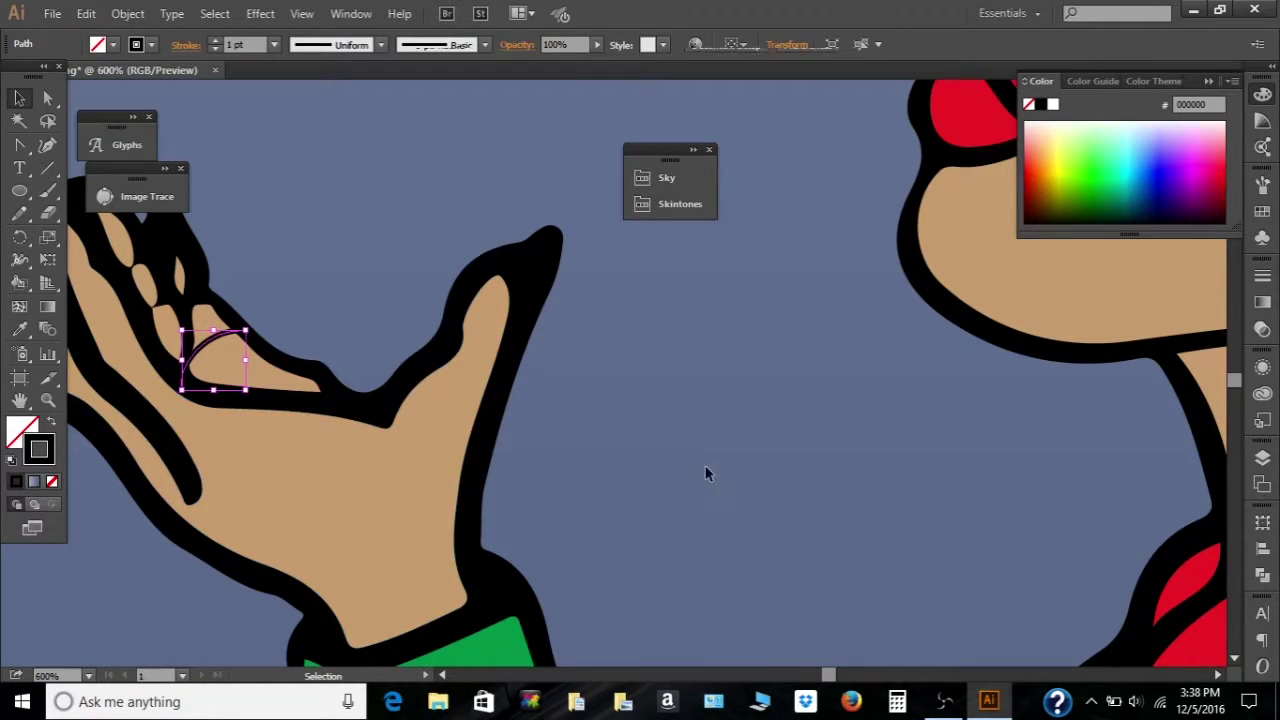
pyautogui.click(740, 480)
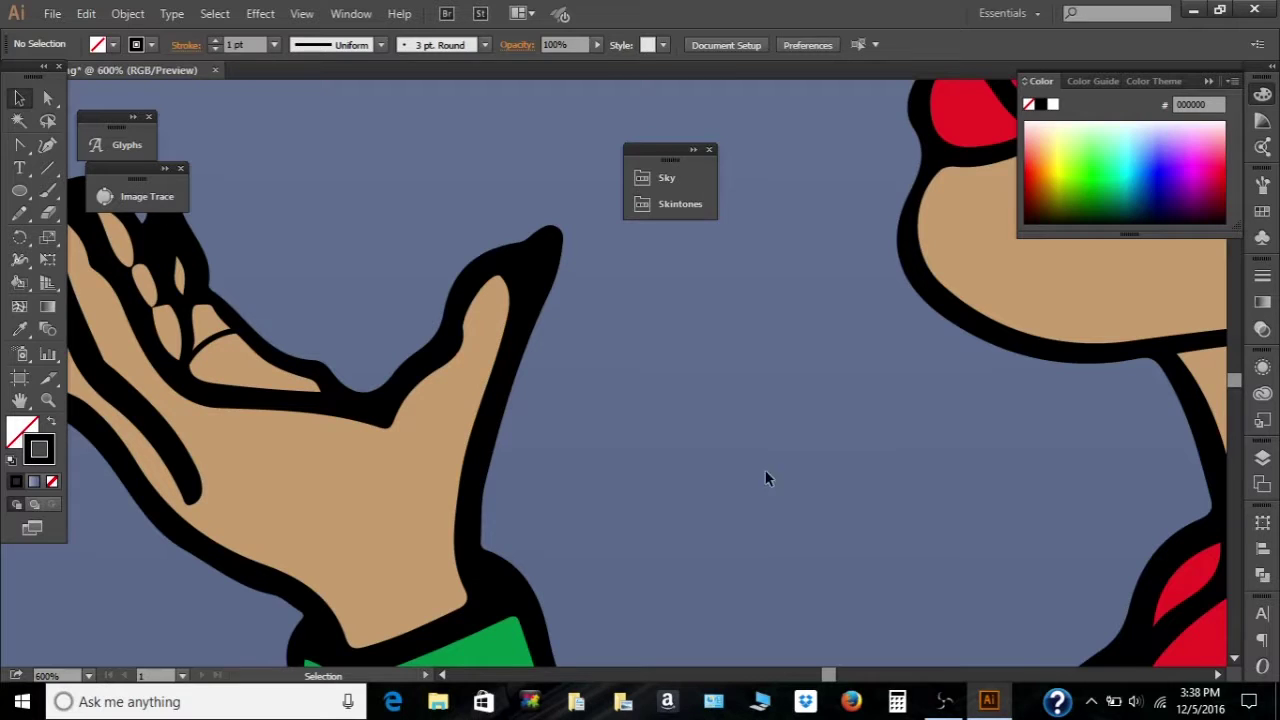
pyautogui.click(212, 345)
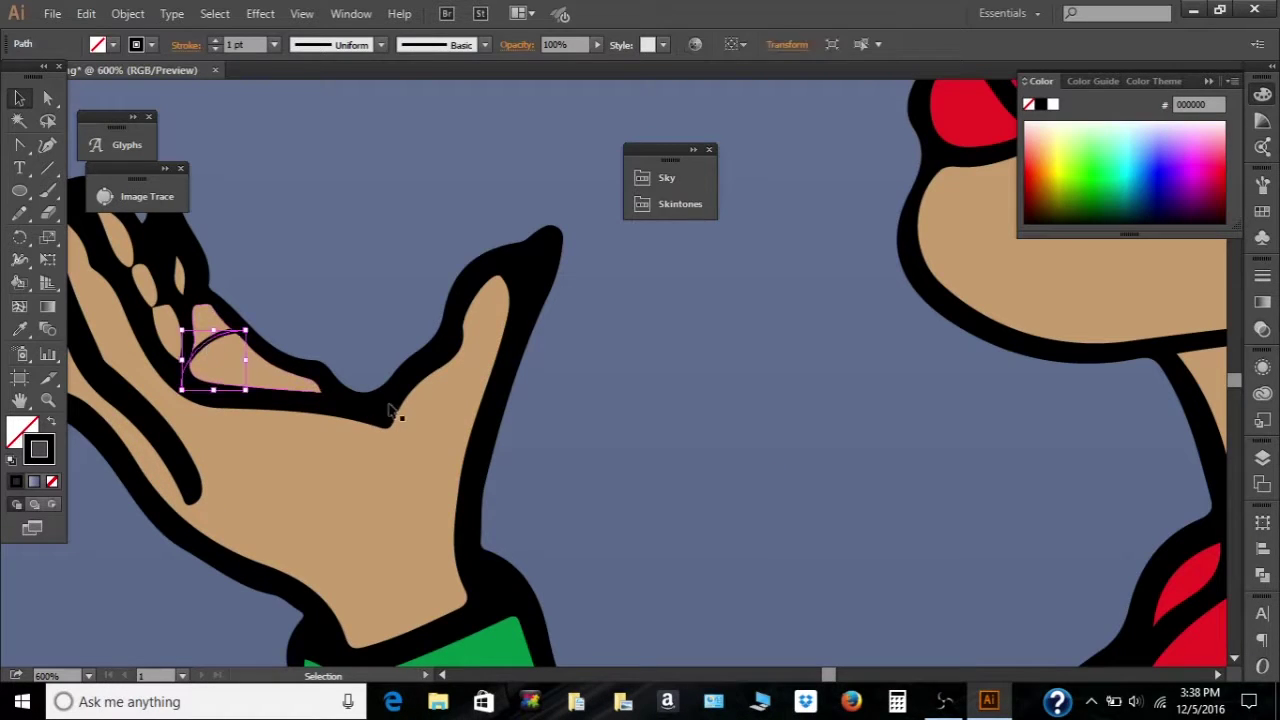
pyautogui.click(1264, 279)
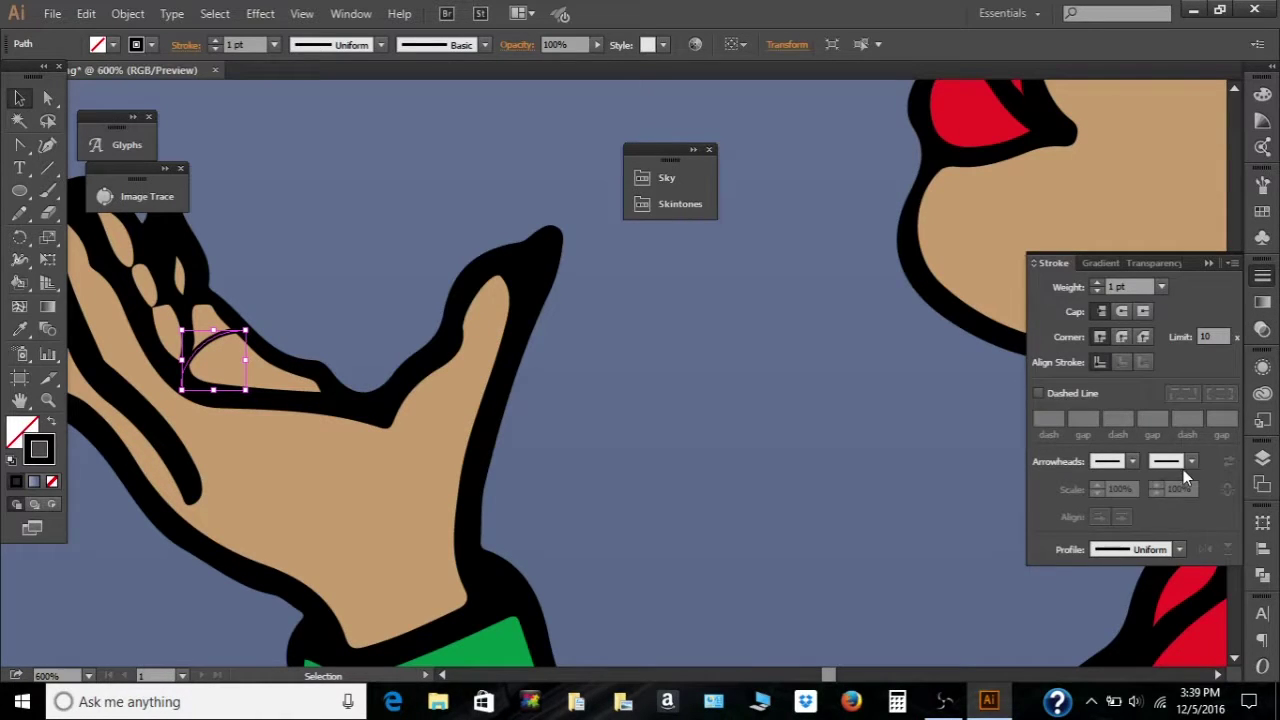
# - Thicken the crease arc and the palm curve line to 2 pt strokes, then fit the artboard in view
pyautogui.click(1097, 283)
pyautogui.click(392, 455)
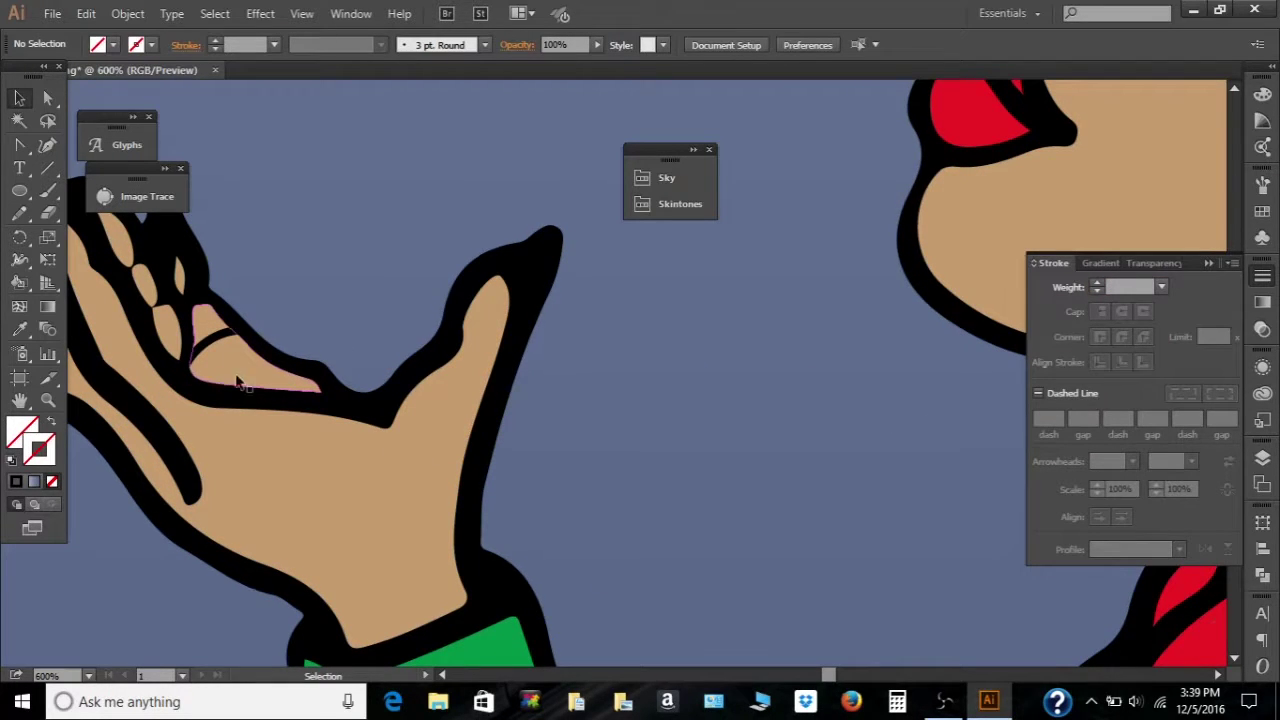
pyautogui.click(221, 344)
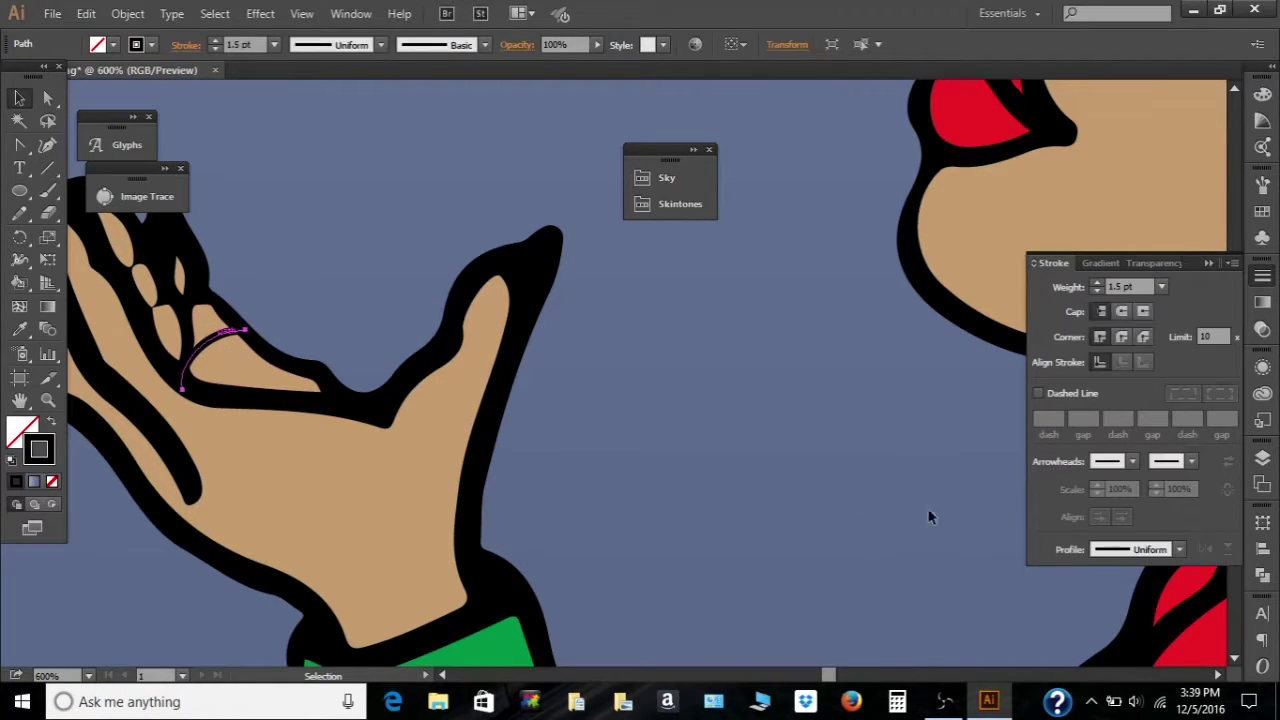
pyautogui.click(1096, 284)
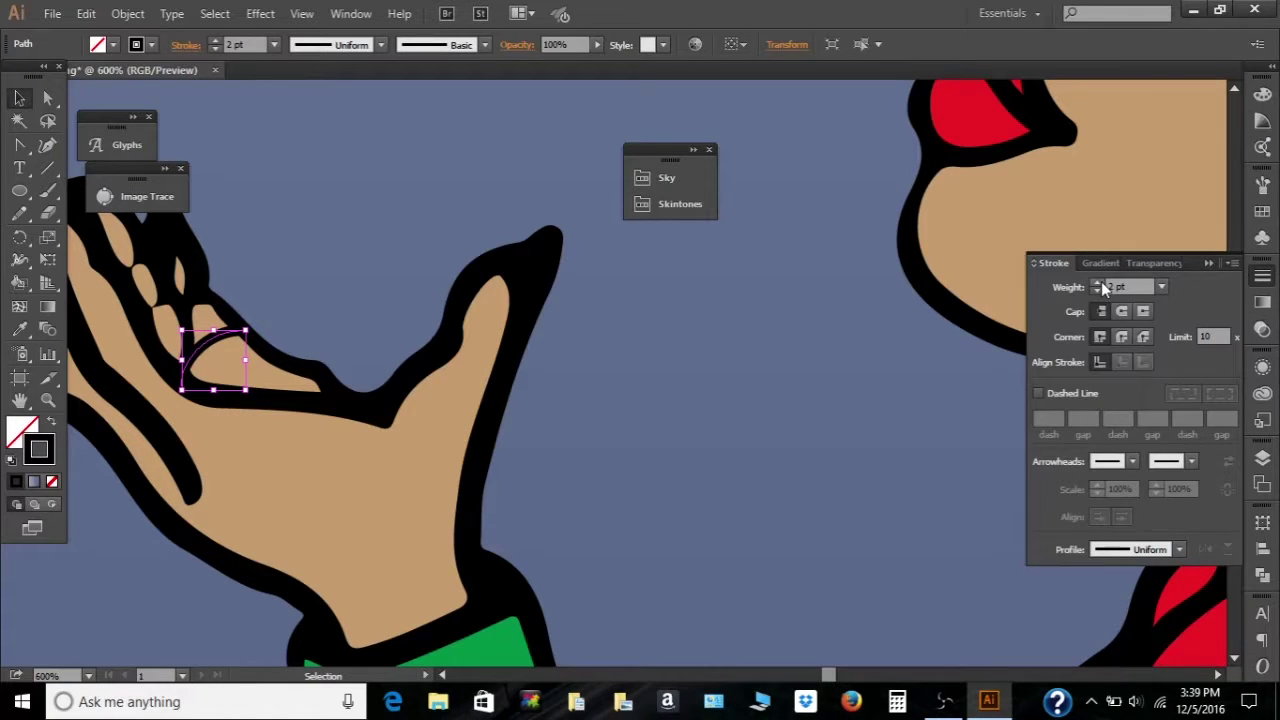
pyautogui.click(718, 444)
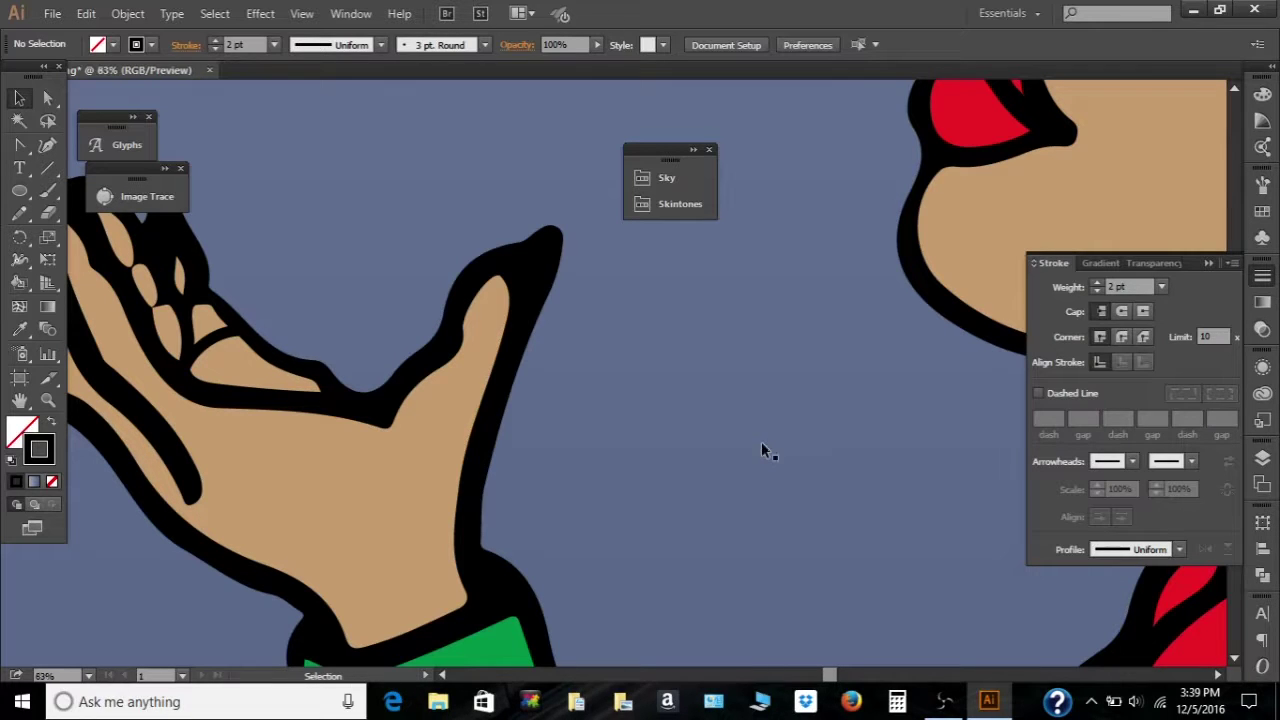
pyautogui.hotkey('ctrl', '0')
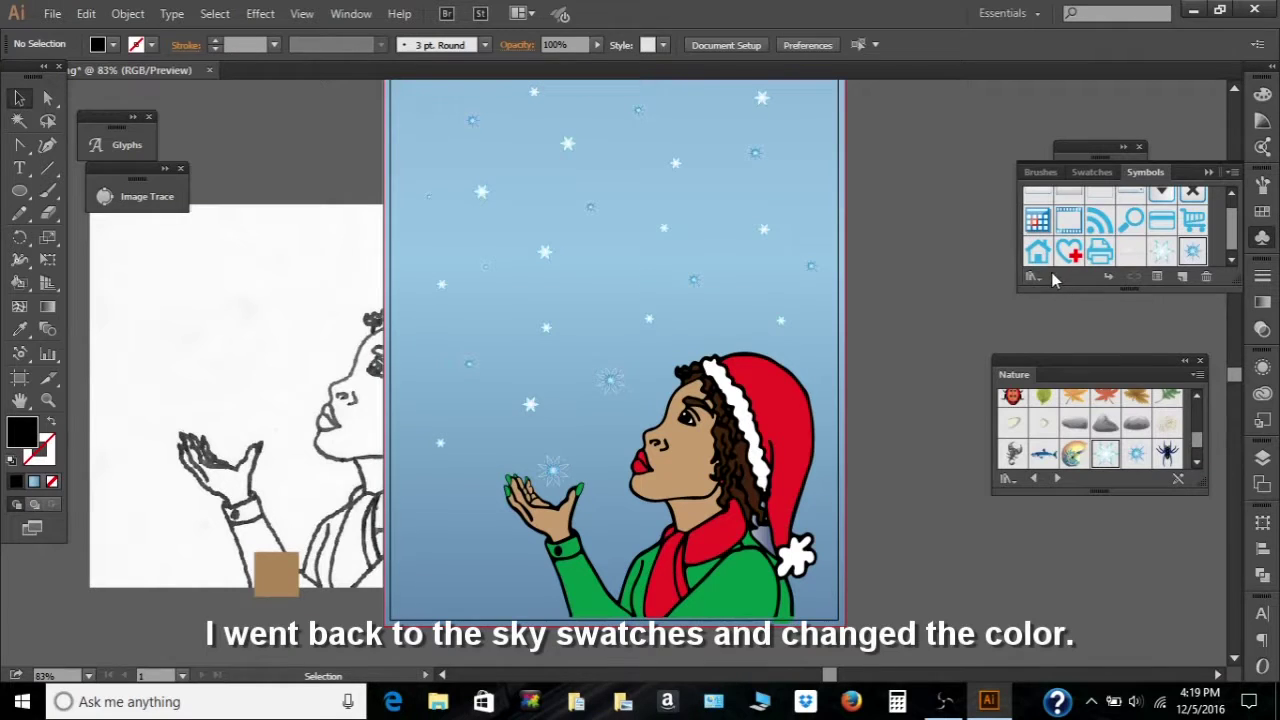
# - Load the Nature symbol library and pick its Snowflake symbol
pyautogui.click(1038, 278)
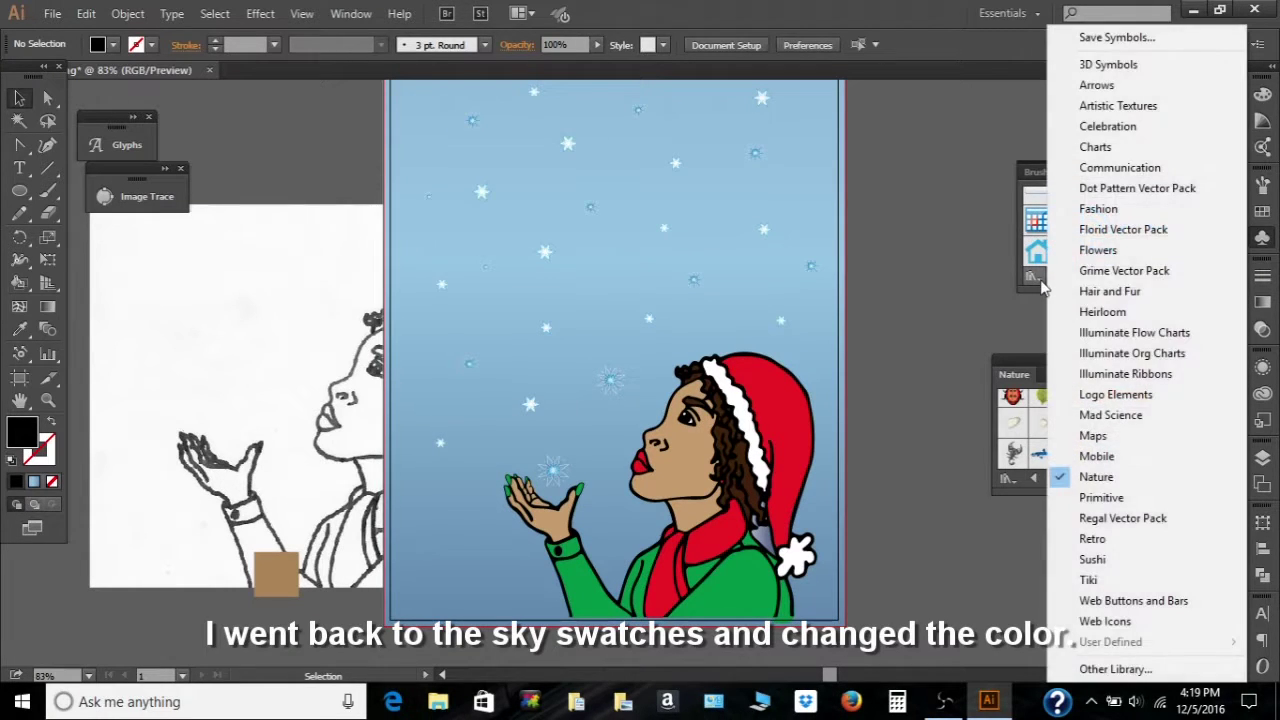
pyautogui.click(1096, 477)
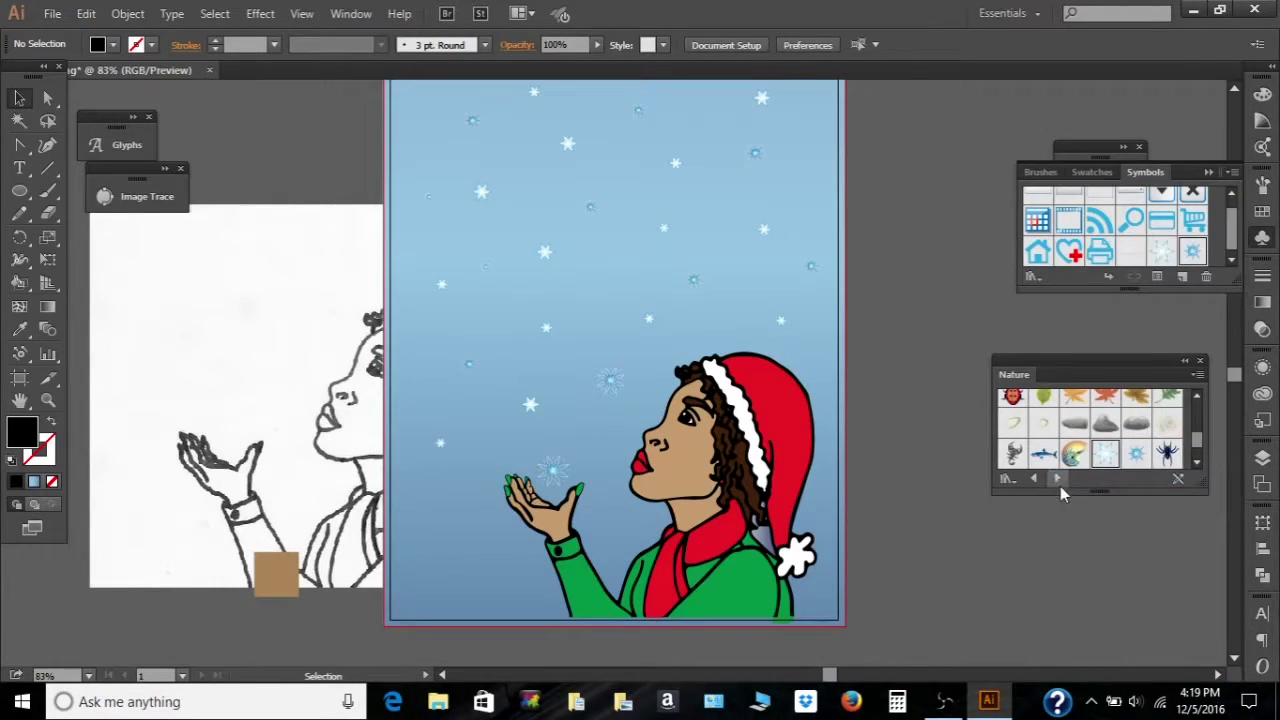
pyautogui.scroll(-1, 1098, 466)
pyautogui.scroll(1, 1100, 462)
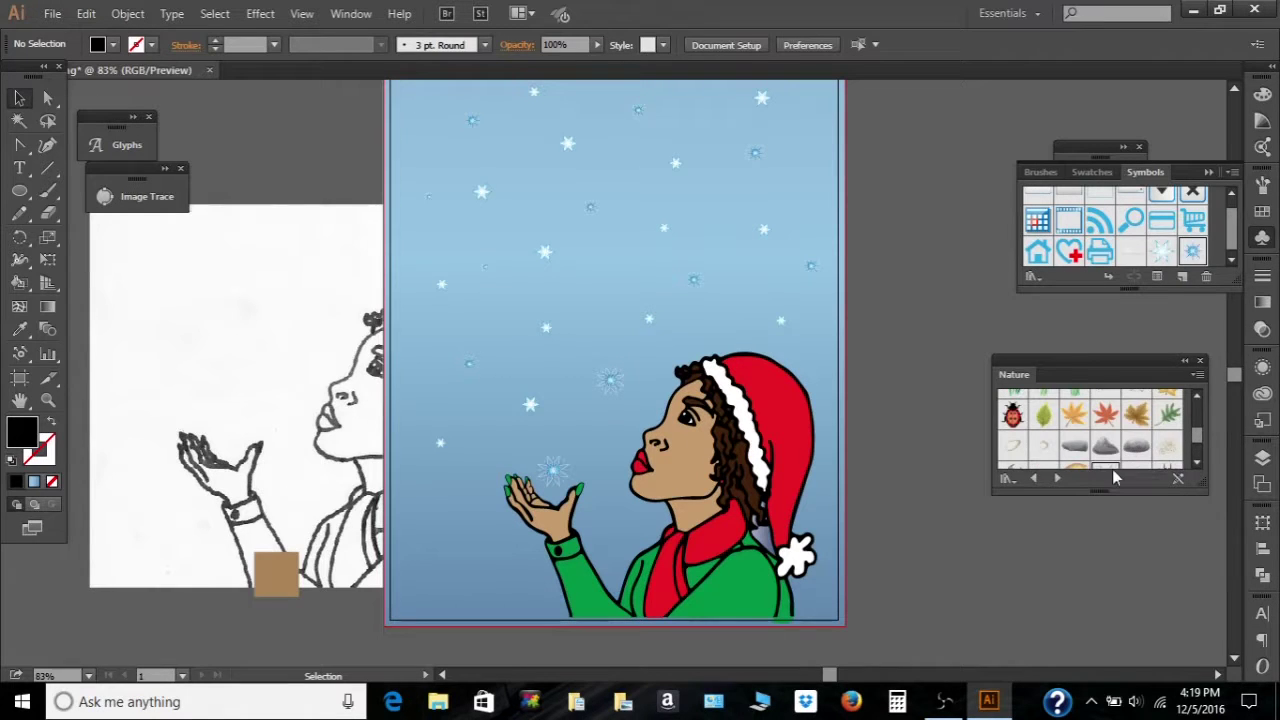
pyautogui.scroll(-1, 1112, 452)
pyautogui.click(1137, 422)
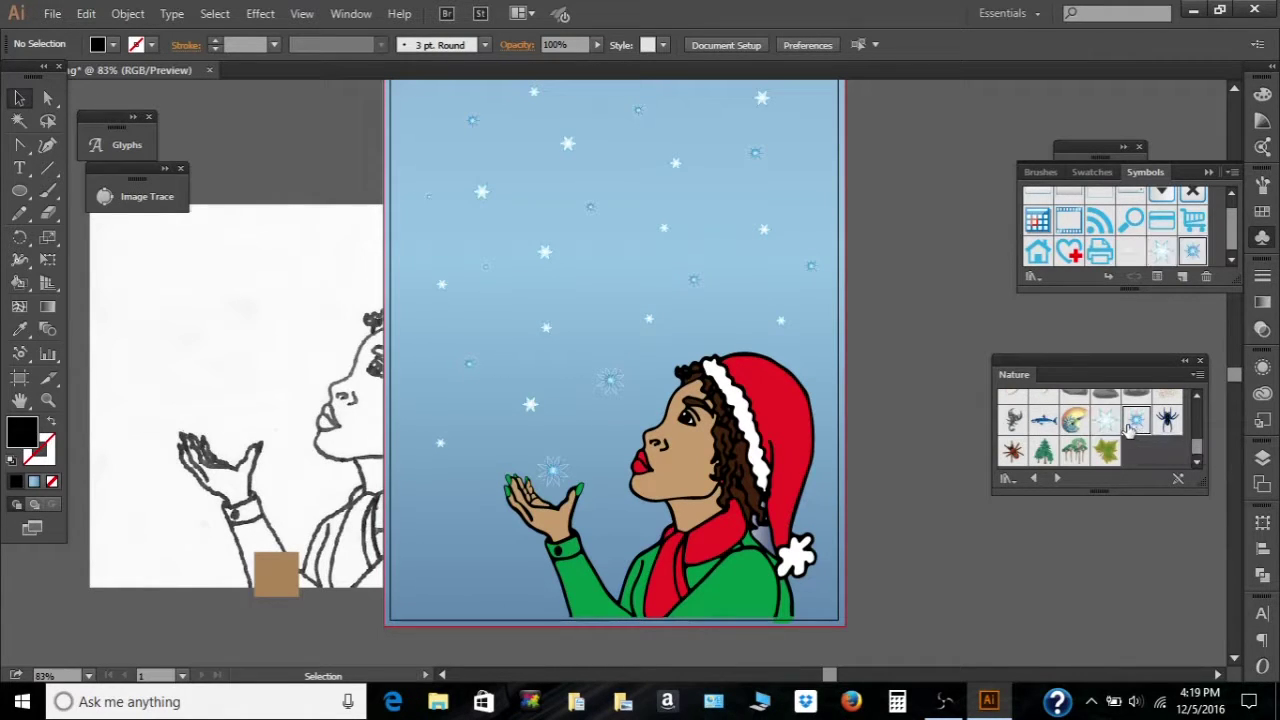
# - Place a Snowflake symbol in the sky, shrink it twice, then delete the tiny leftover
pyautogui.moveTo(1104, 420); pyautogui.dragTo(525, 320)
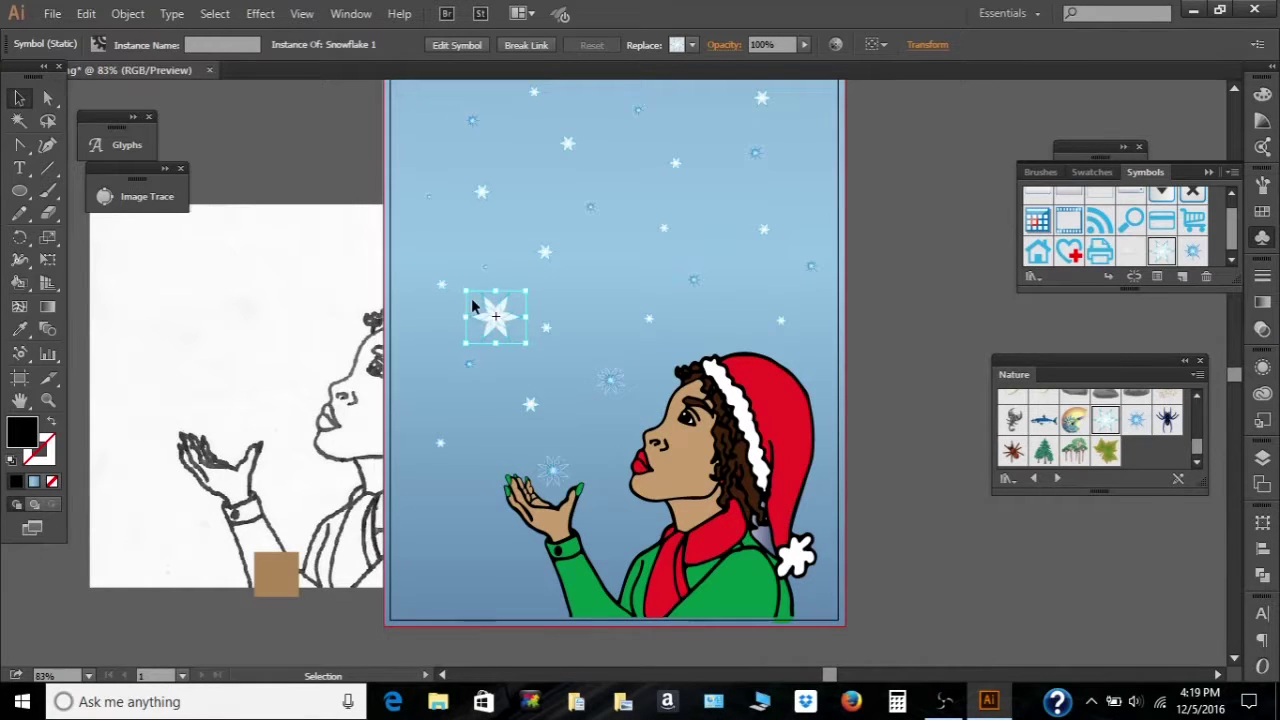
pyautogui.moveTo(464, 288); pyautogui.dragTo(503, 324)
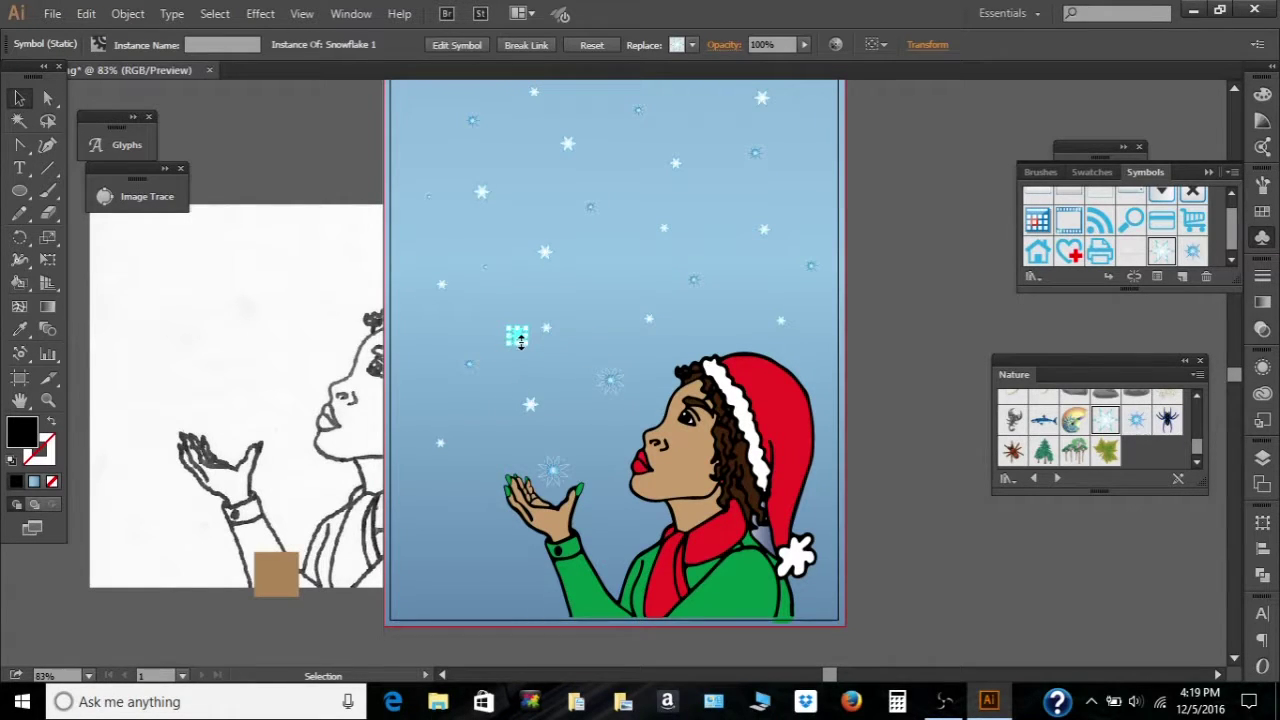
pyautogui.moveTo(517, 335)
pyautogui.mouseDown()
pyautogui.moveTo(505, 308)
pyautogui.moveTo(527, 341)
pyautogui.moveTo(500, 318)
pyautogui.mouseUp()
pyautogui.click(920, 405)
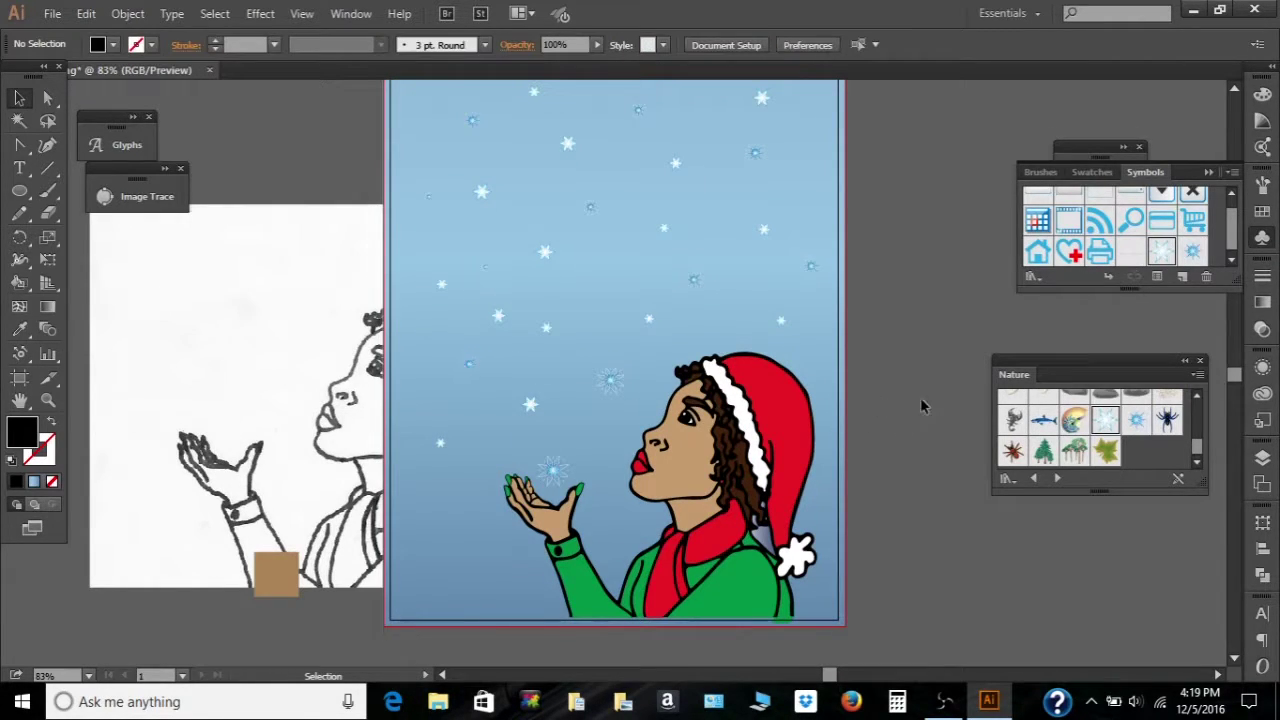
pyautogui.click(500, 317)
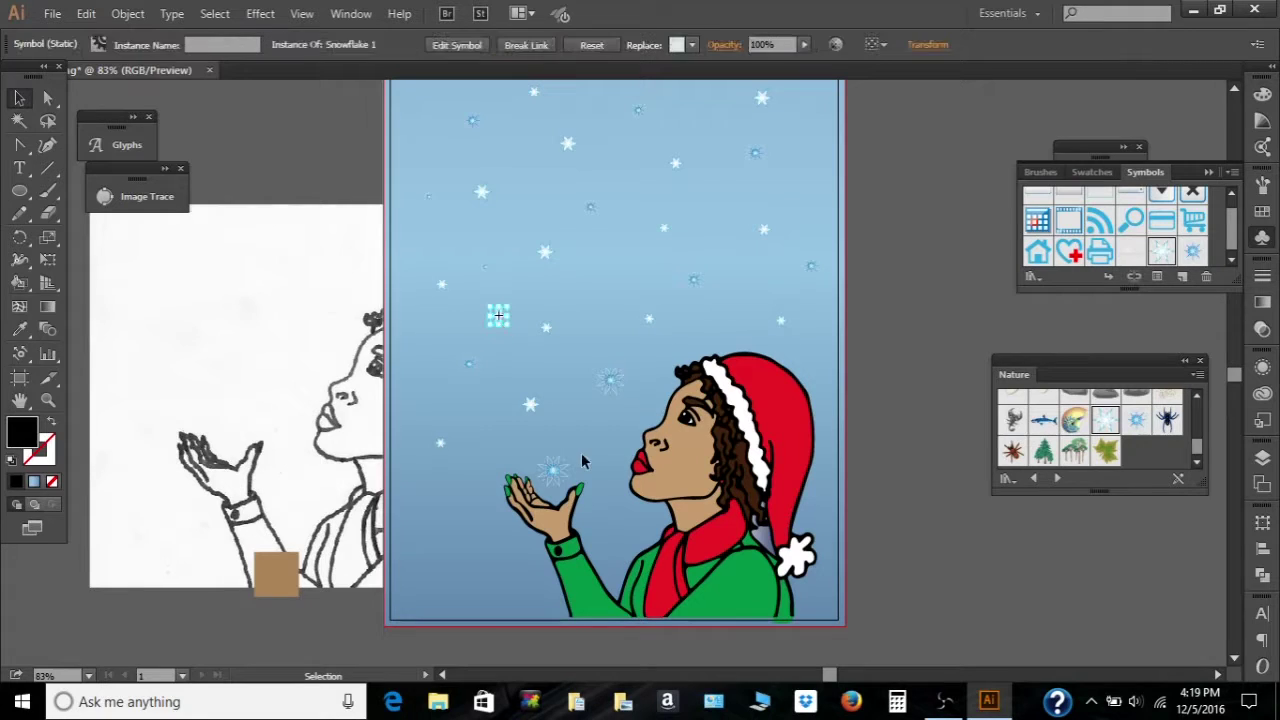
pyautogui.press('Delete')
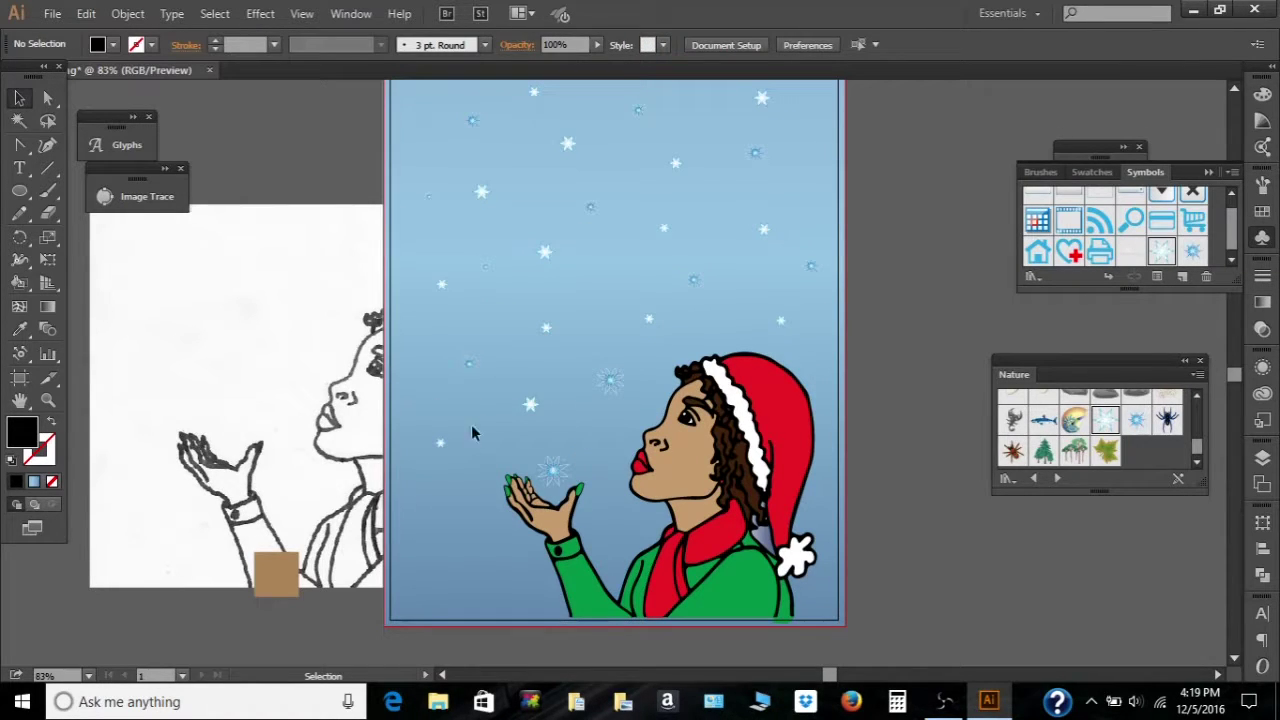
# - Duplicate a small white snowflake down to the lower left of the sky
pyautogui.click(530, 405)
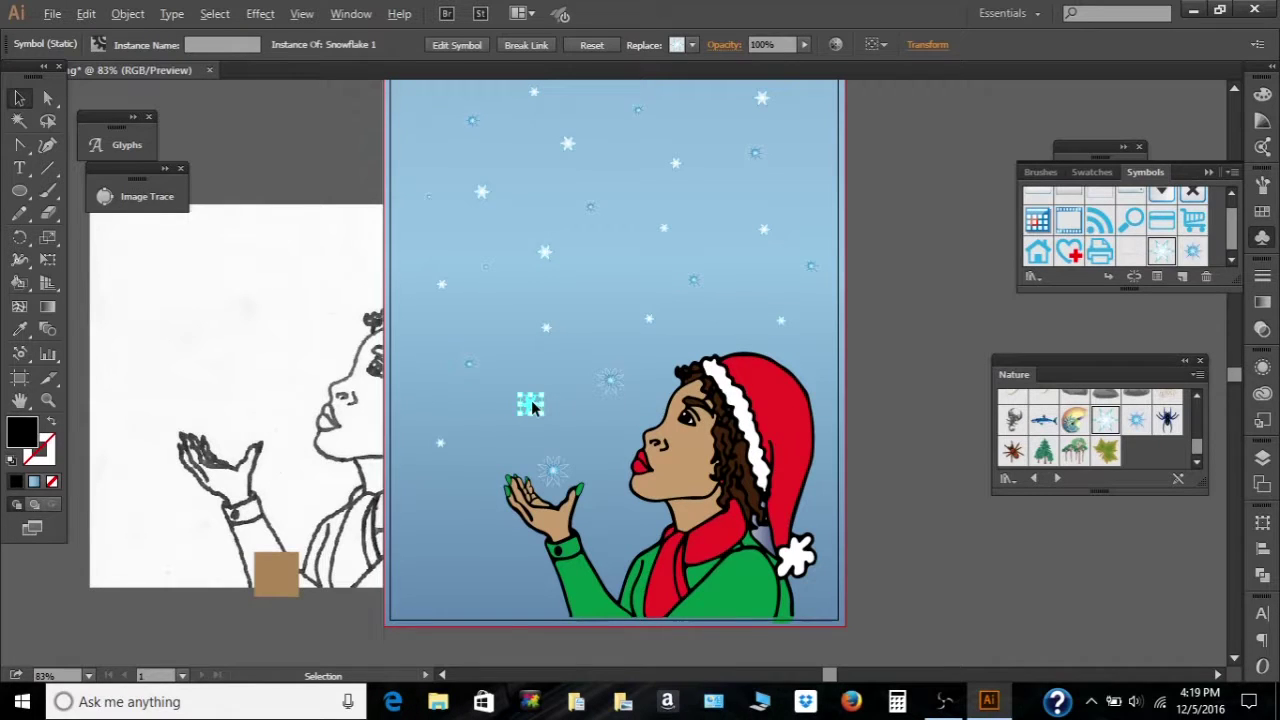
pyautogui.moveTo(532, 406); pyautogui.dragTo(469, 530)
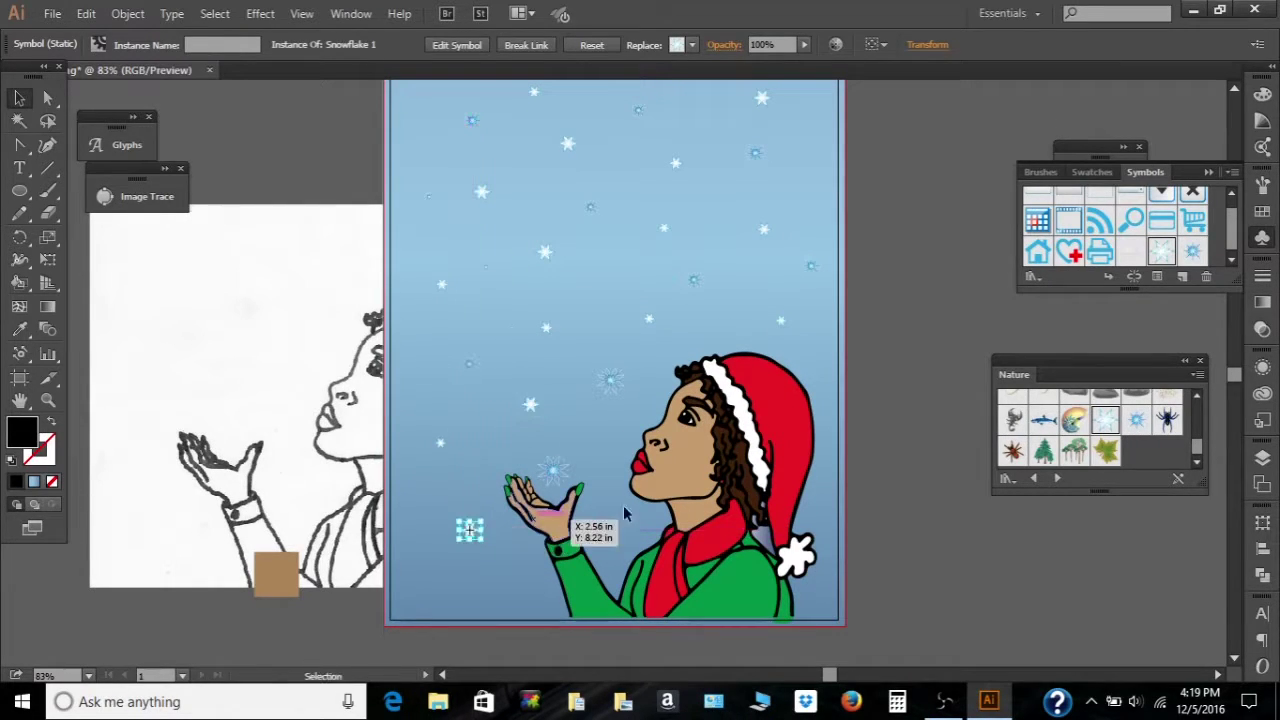
pyautogui.click(1002, 547)
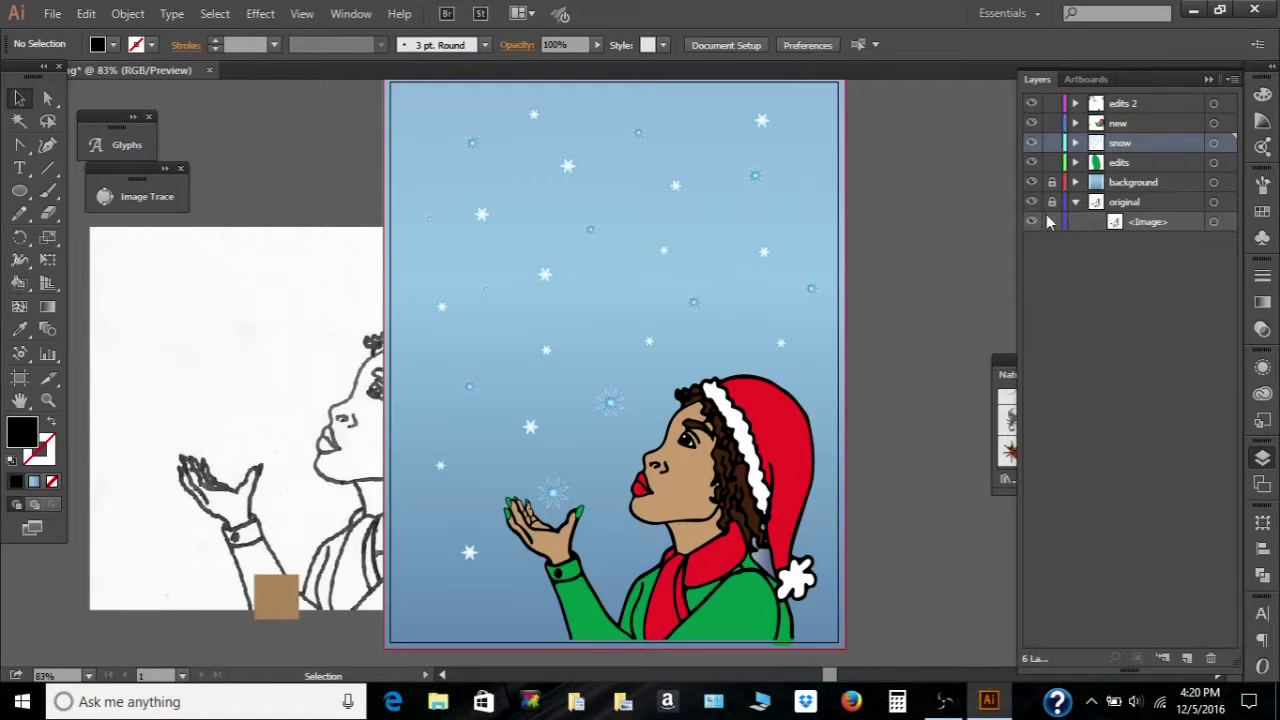
# - Hide the original sketch layer and save the artwork as winter feeling.ai in OneDrive Documents
pyautogui.click(1075, 202)
pyautogui.click(1031, 202)
pyautogui.click(52, 13)
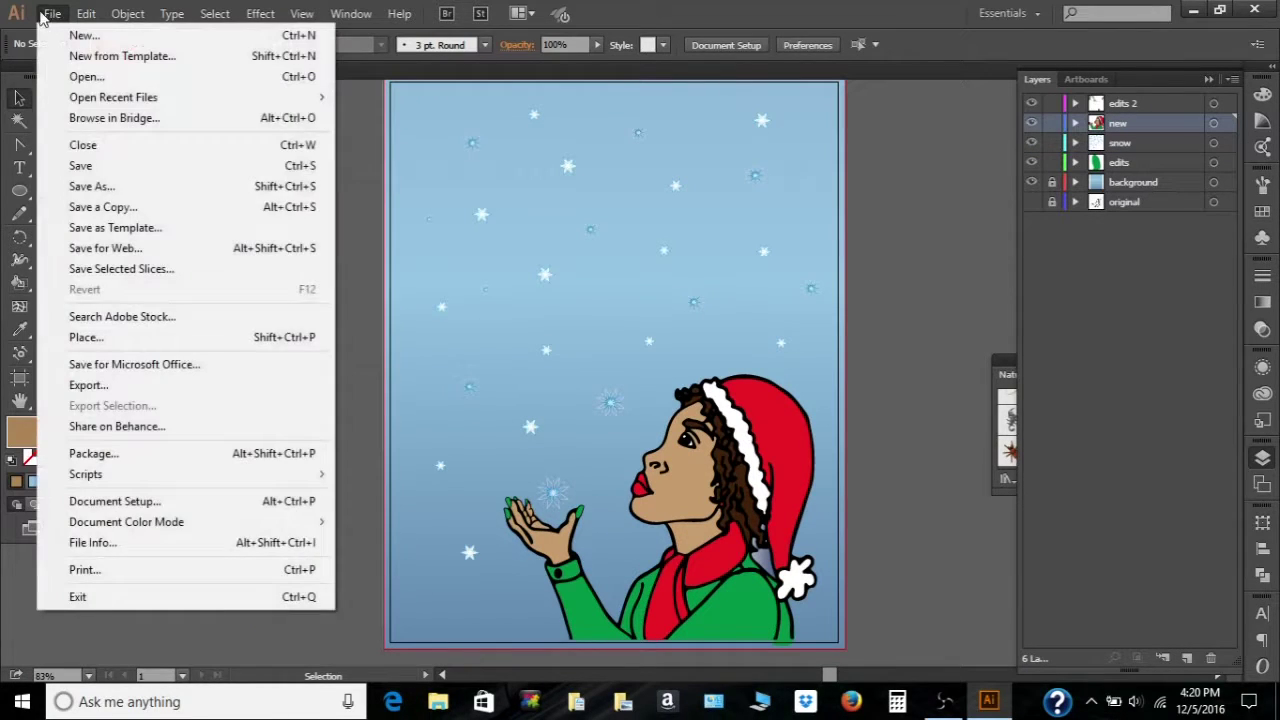
pyautogui.click(88, 166)
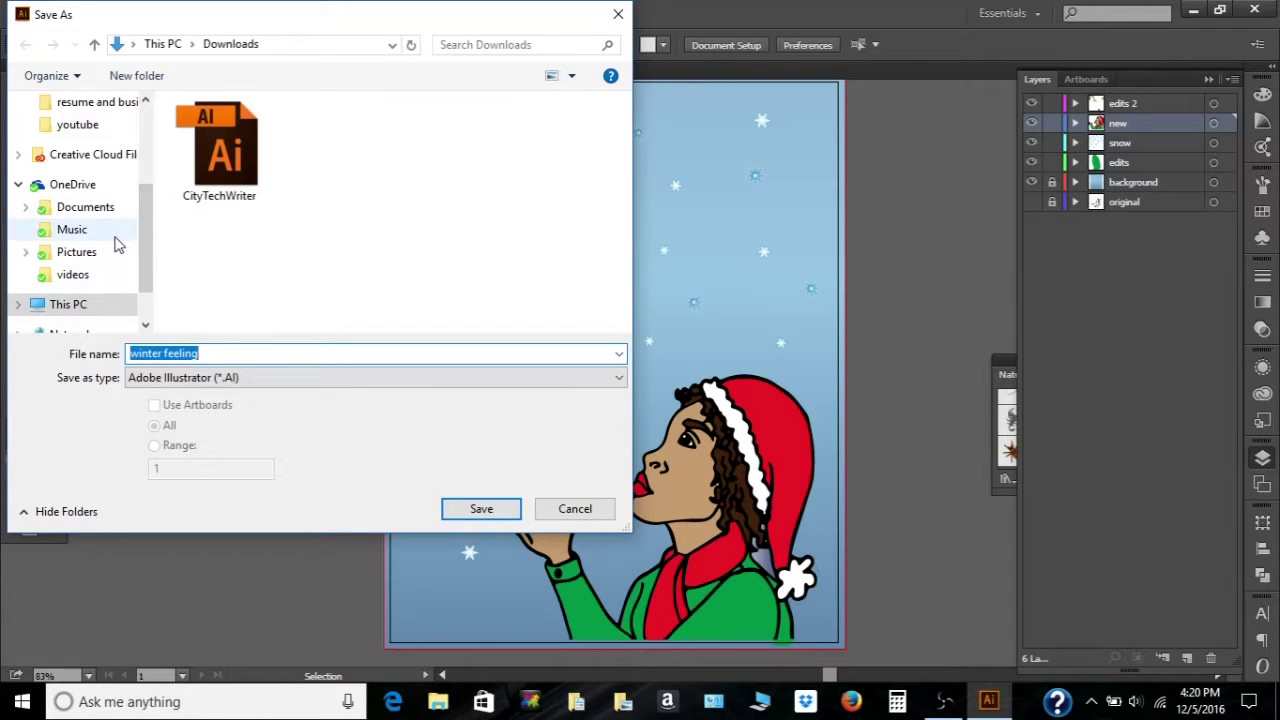
pyautogui.click(98, 190)
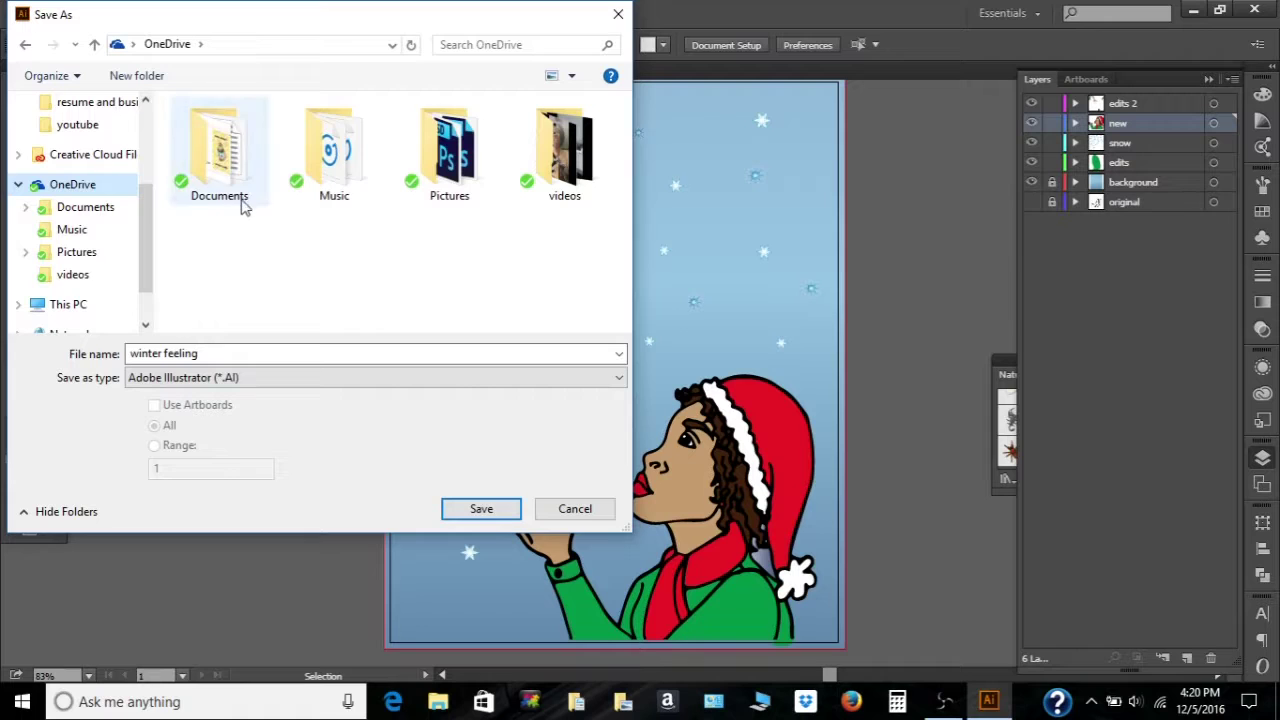
pyautogui.doubleClick(241, 188)
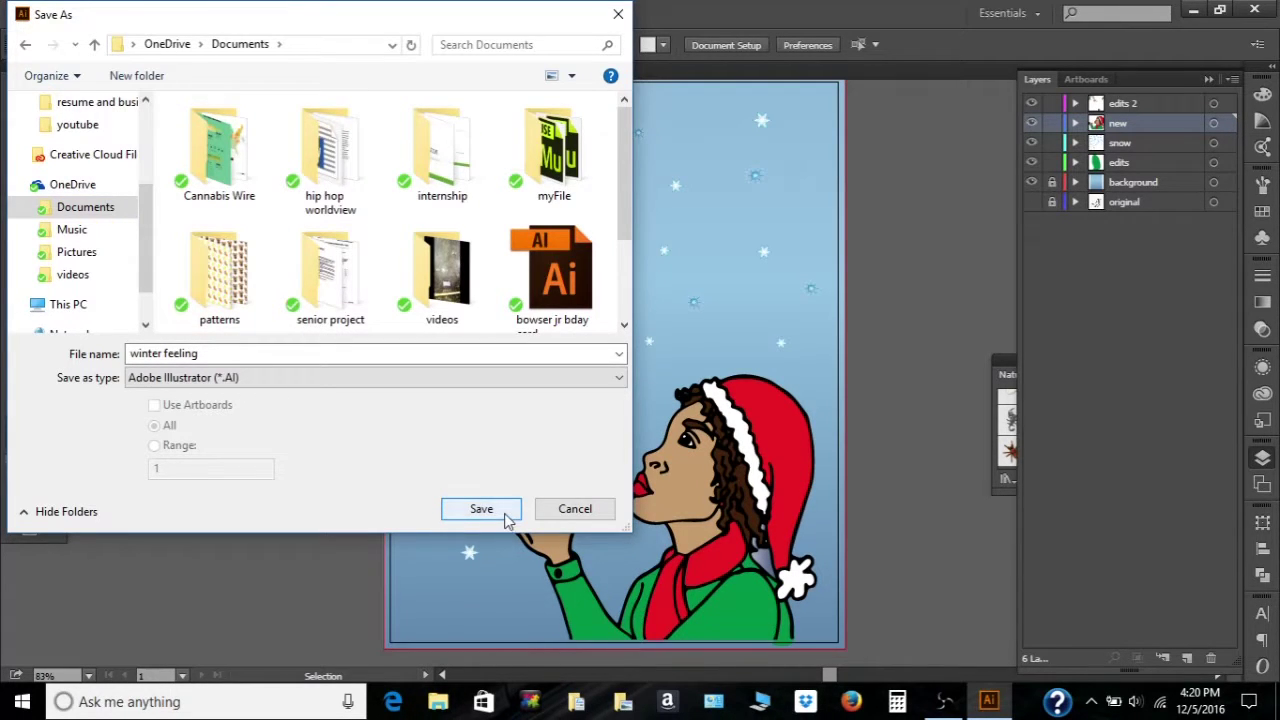
pyautogui.click(481, 509)
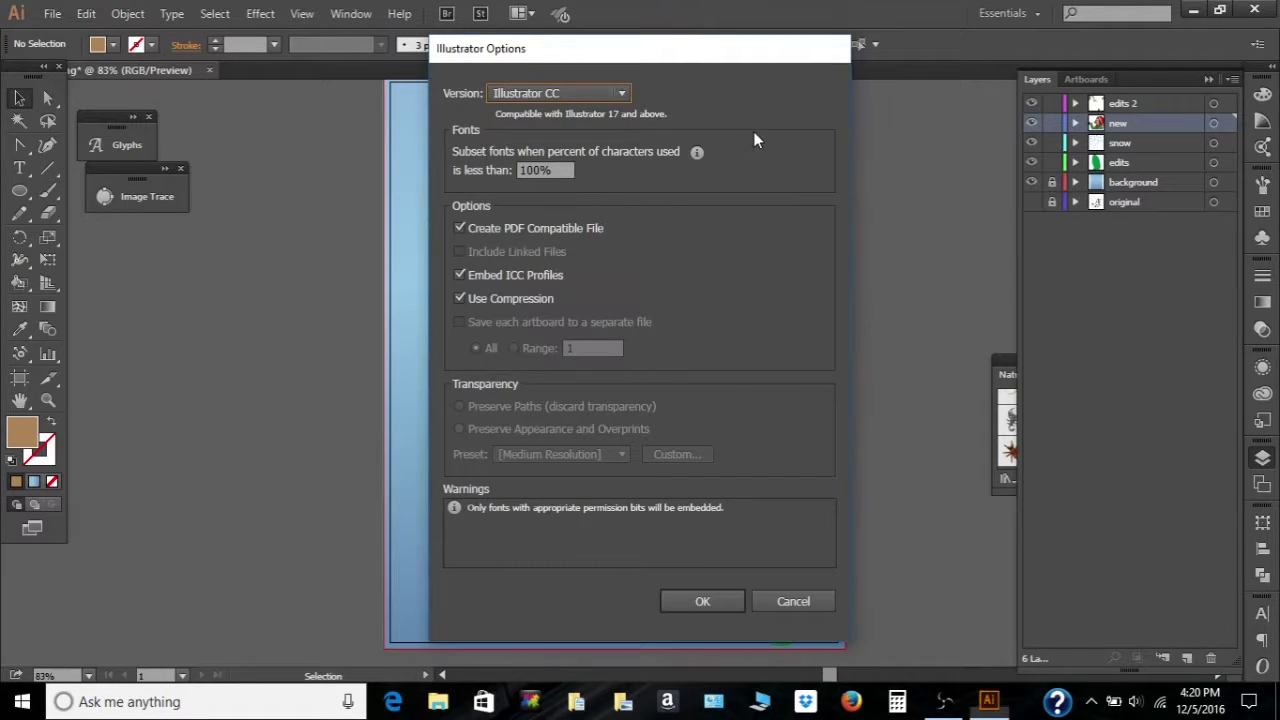
pyautogui.click(733, 601)
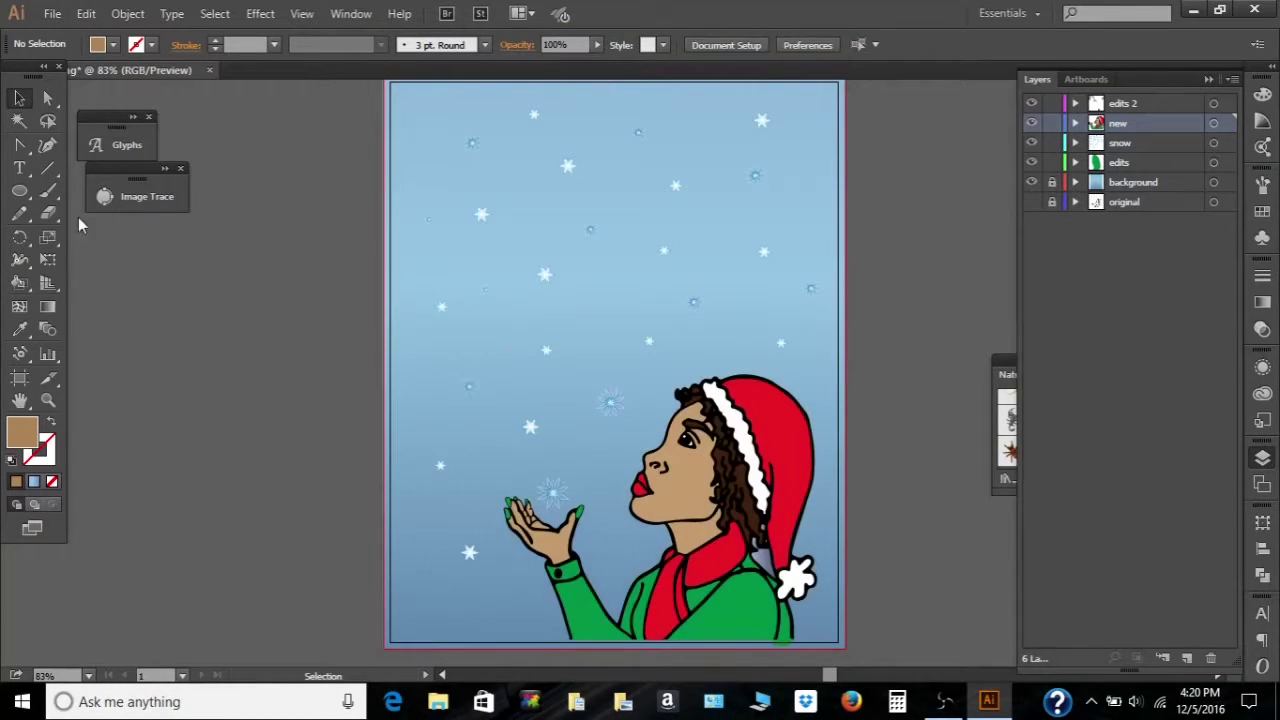
pyautogui.click(55, 16)
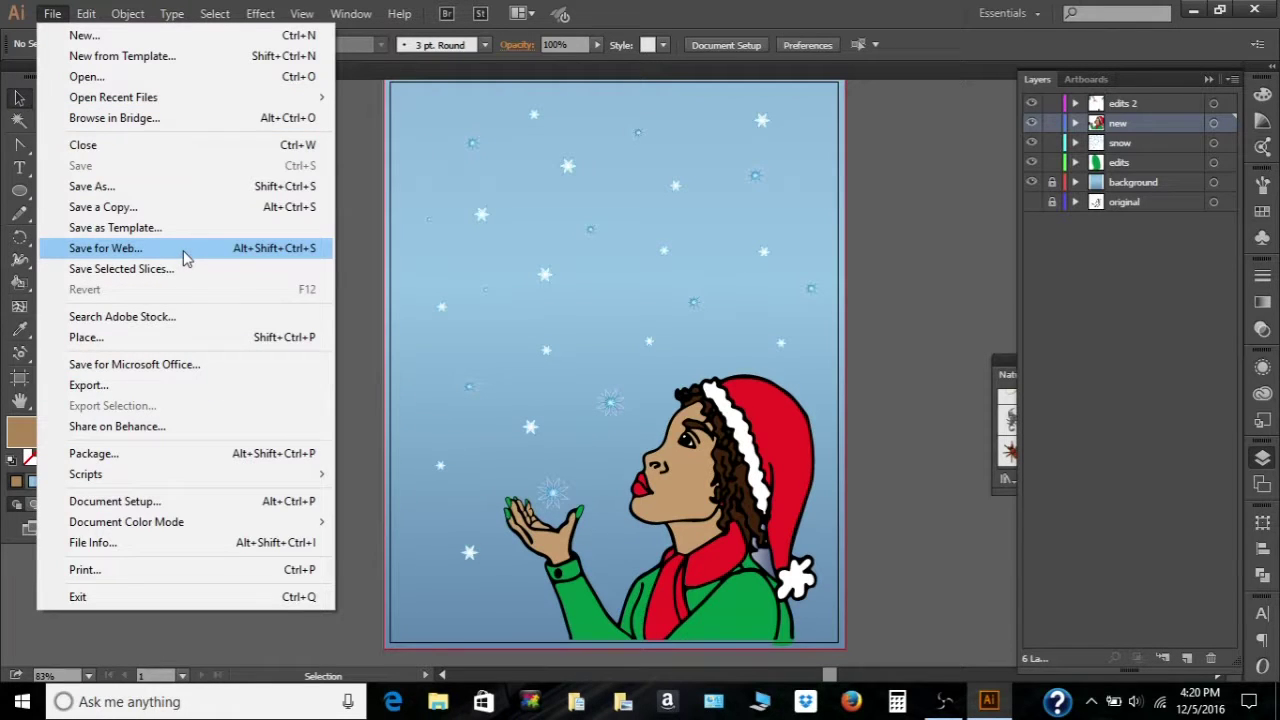
# - Preview the artwork in Save for Web and export it as a PNG-24 image
pyautogui.click(184, 248)
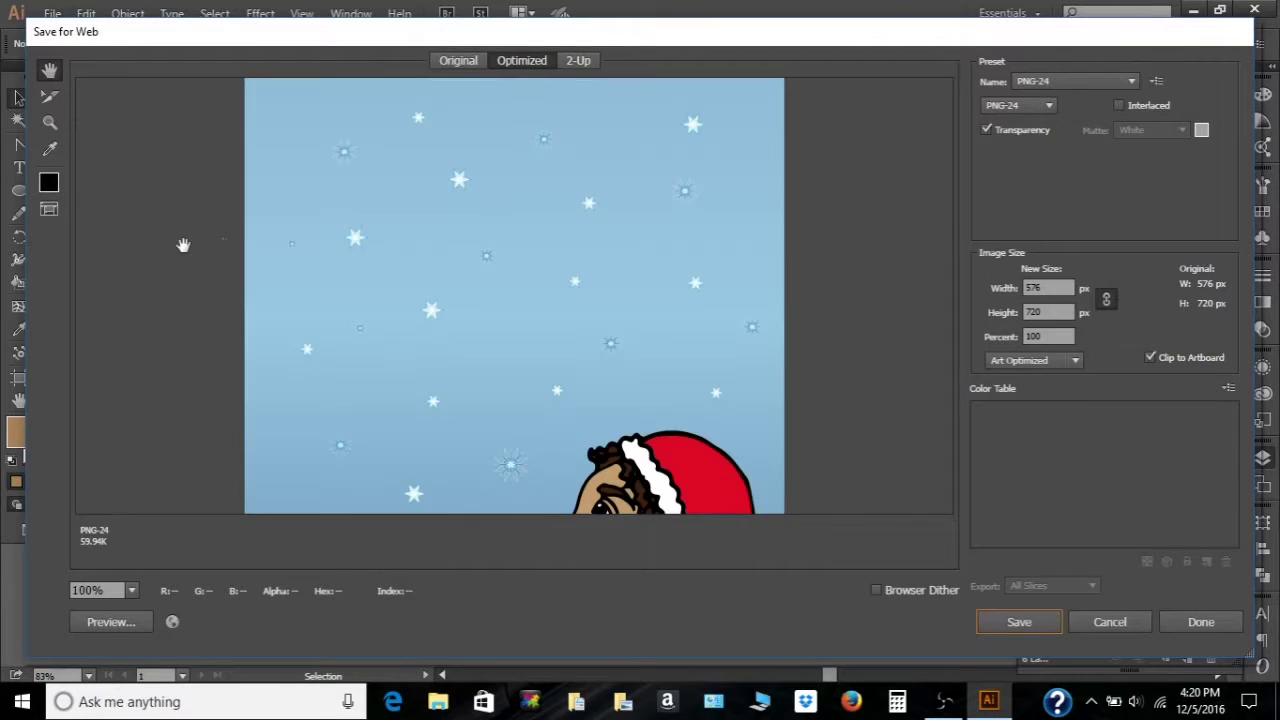
pyautogui.scroll(-5, 640, 398)
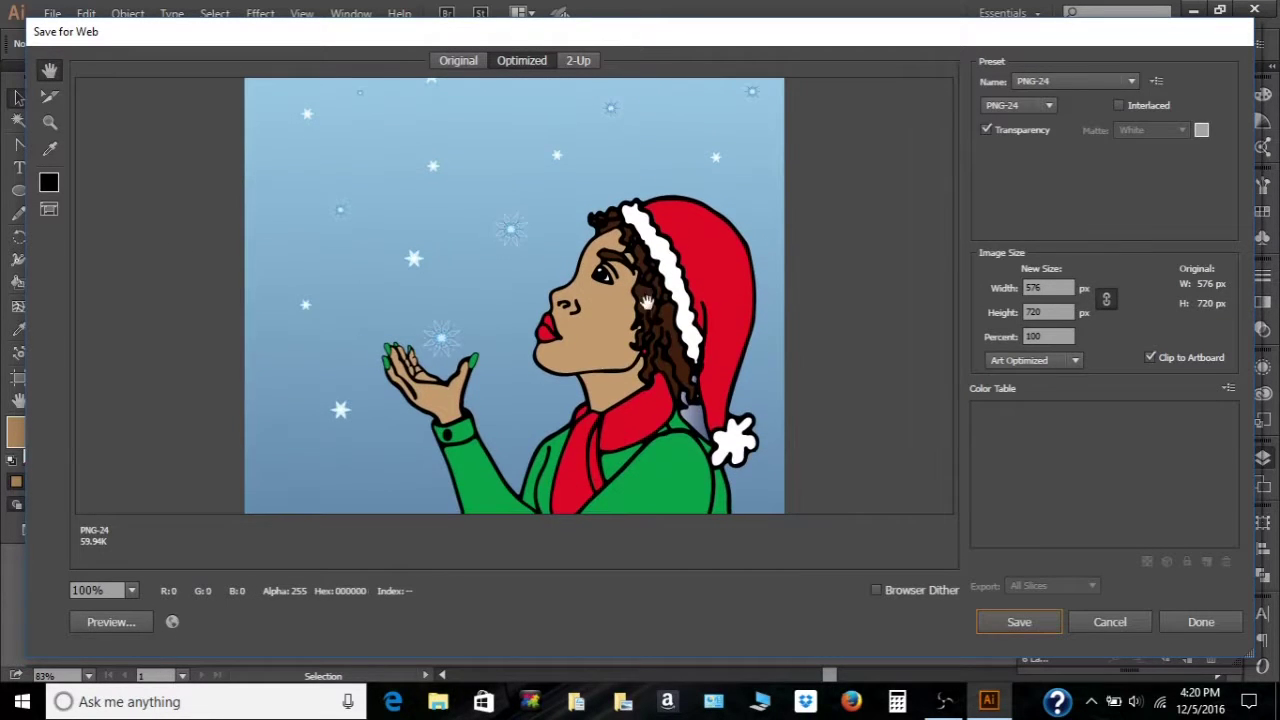
pyautogui.scroll(2, 652, 268)
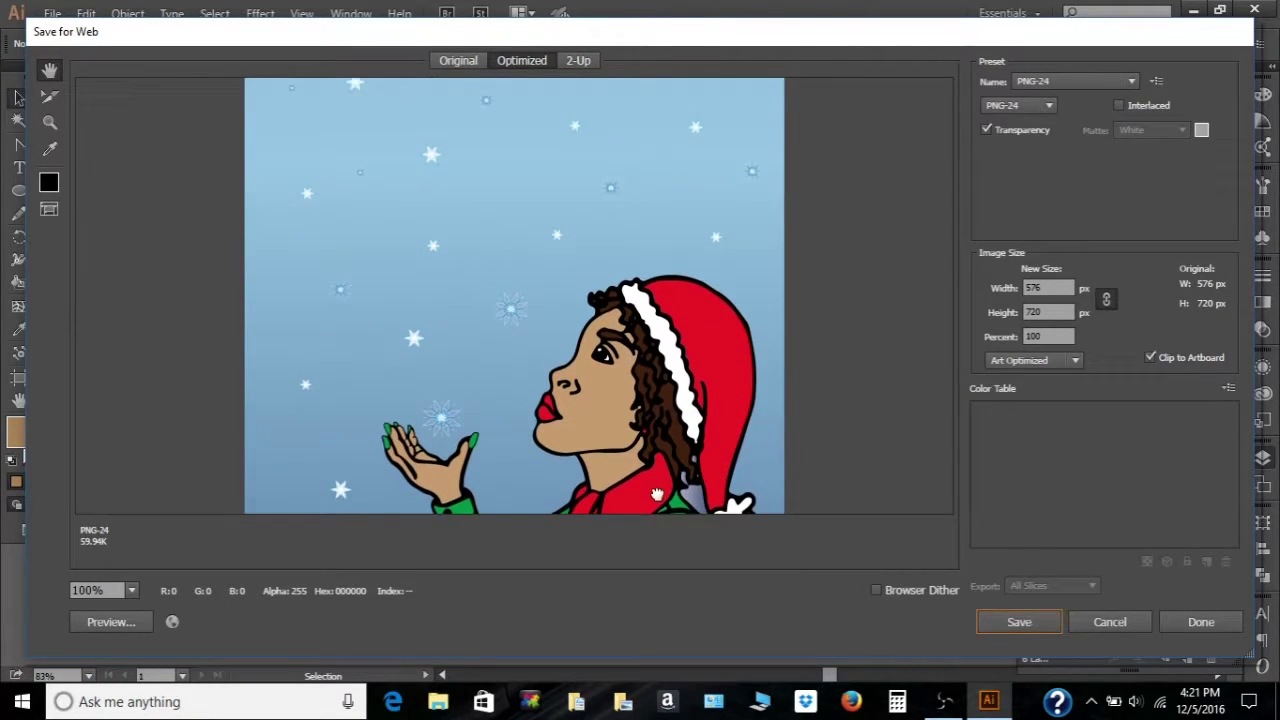
pyautogui.press('Escape')
pyautogui.click(52, 13)
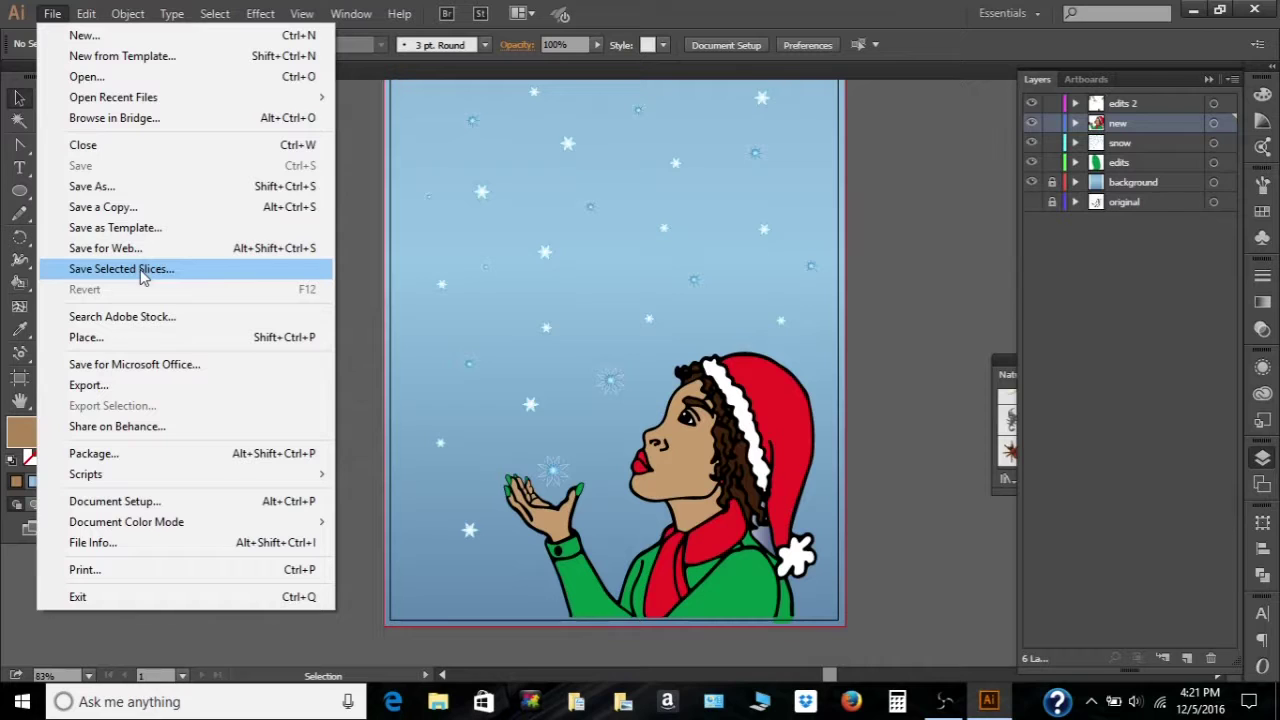
# - Save an Adobe PDF copy named 'winter feeling', dropping 'copy' from the name
pyautogui.click(123, 206)
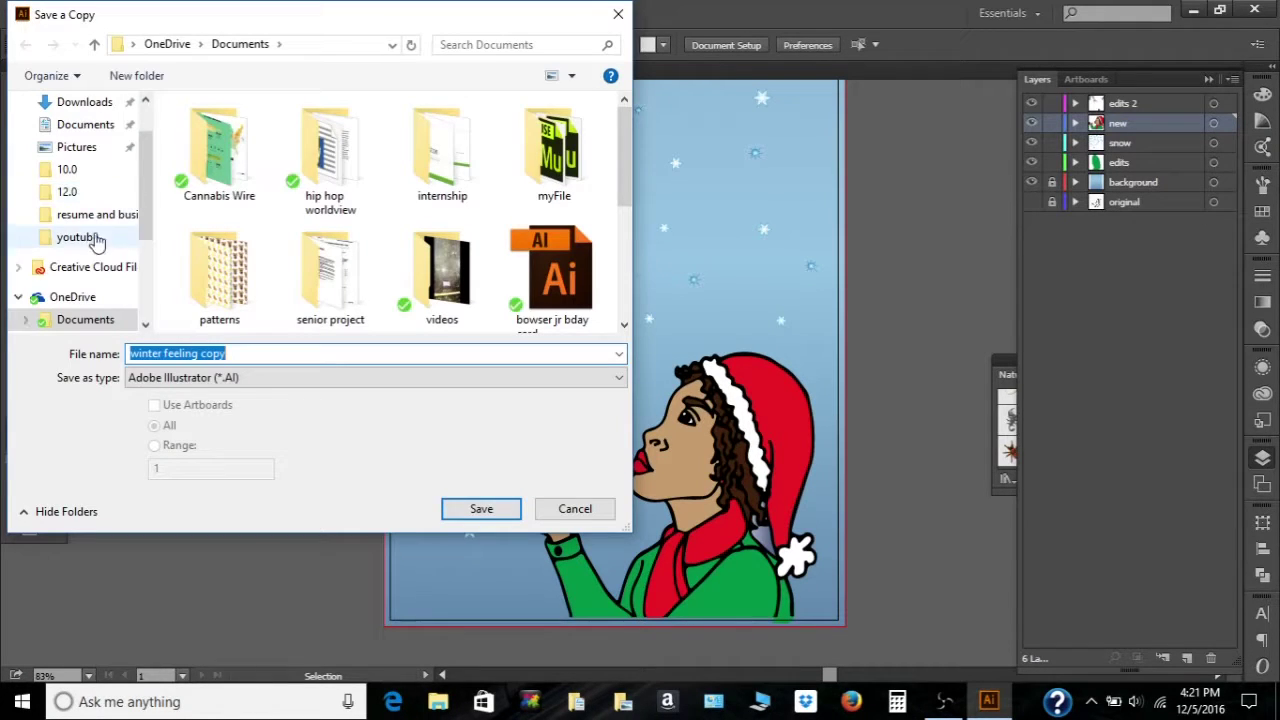
pyautogui.click(261, 354)
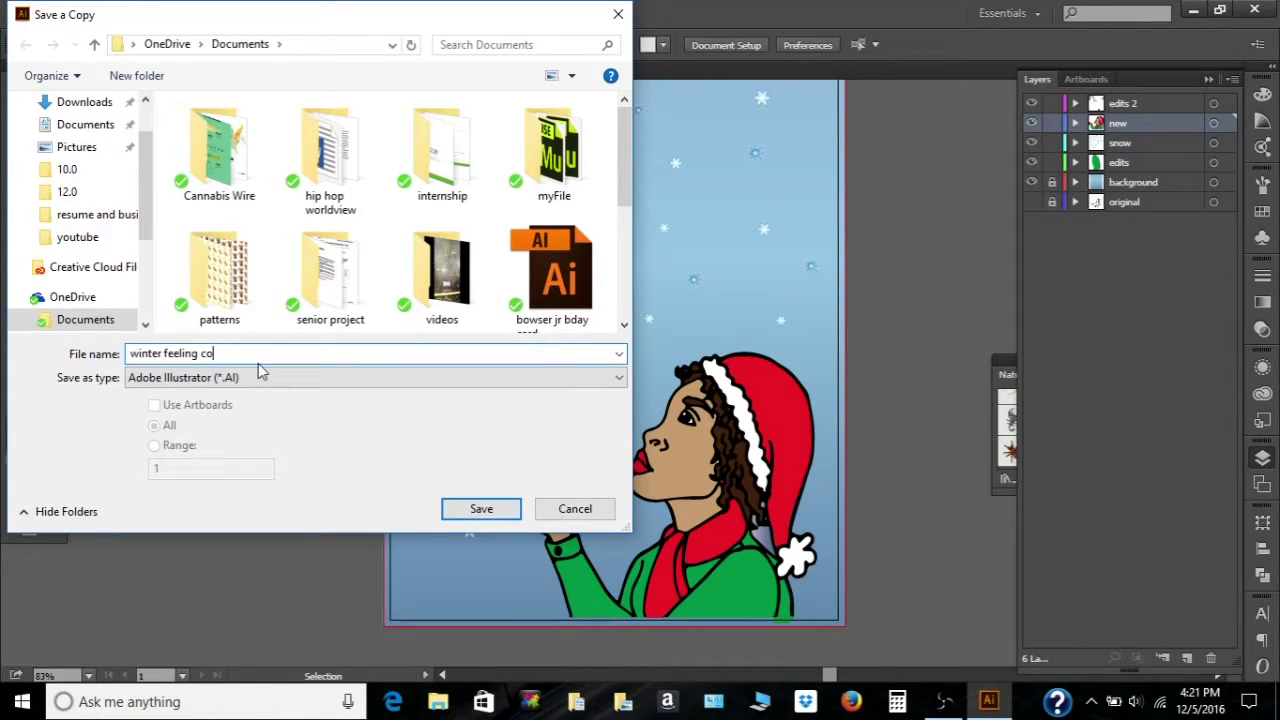
pyautogui.press('BackSpace')
pyautogui.press('BackSpace')
pyautogui.press('BackSpace')
pyautogui.click(619, 379)
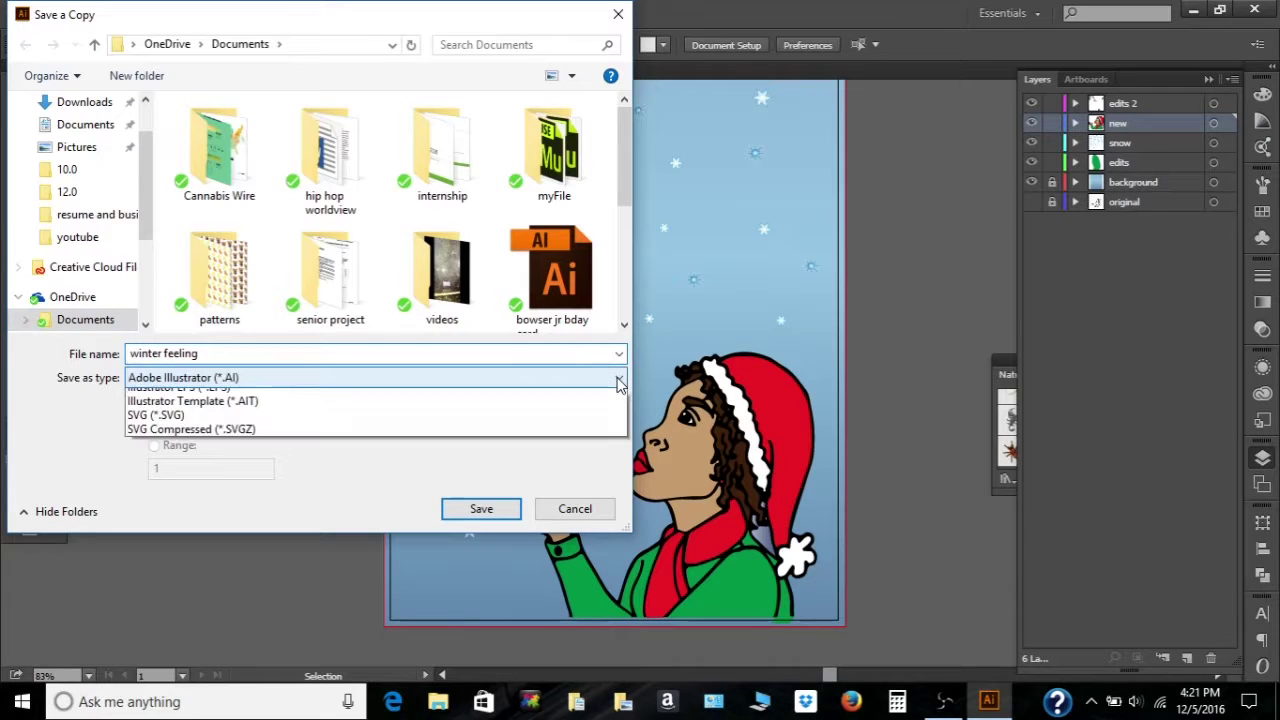
pyautogui.click(474, 411)
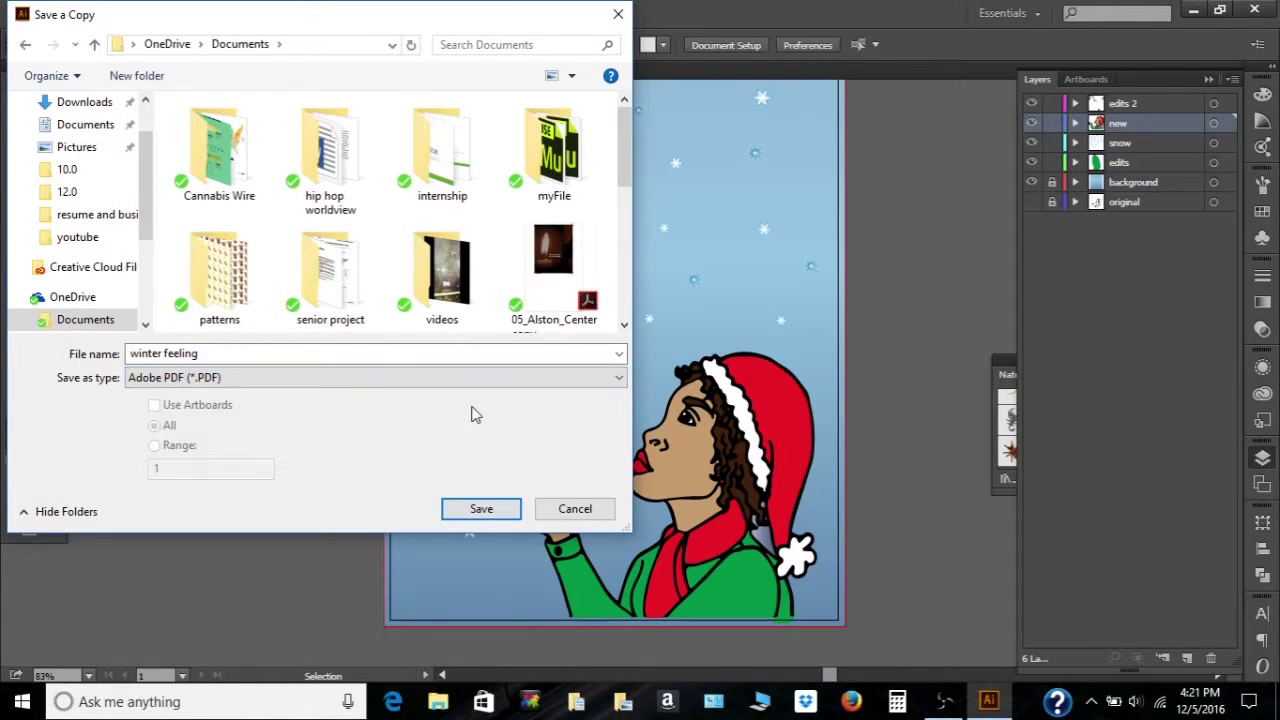
pyautogui.click(482, 510)
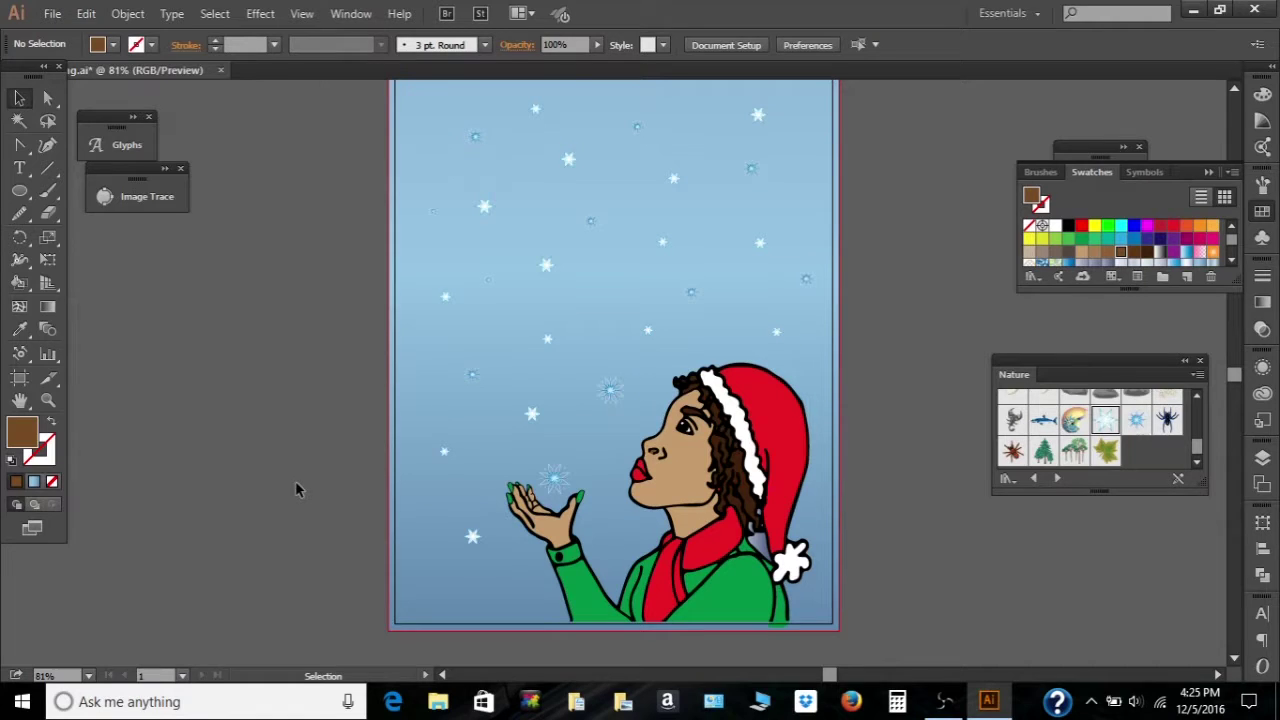
pyautogui.scroll(1, 330, 512)
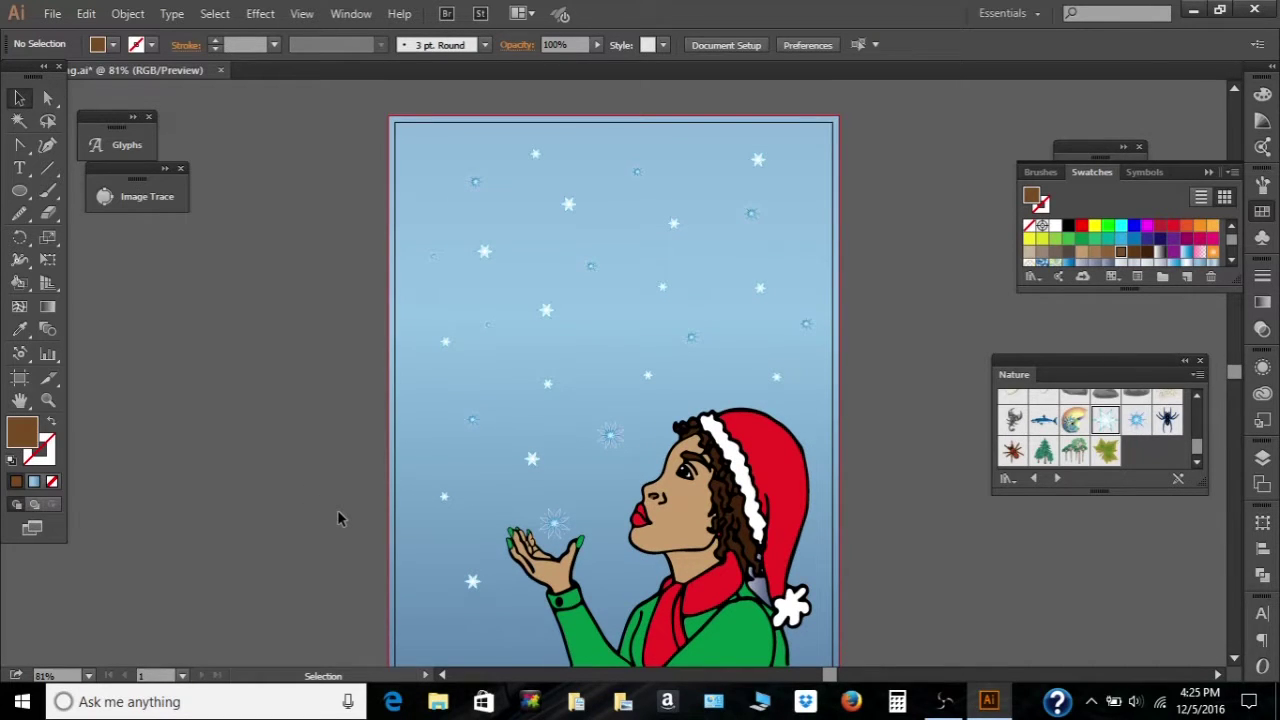